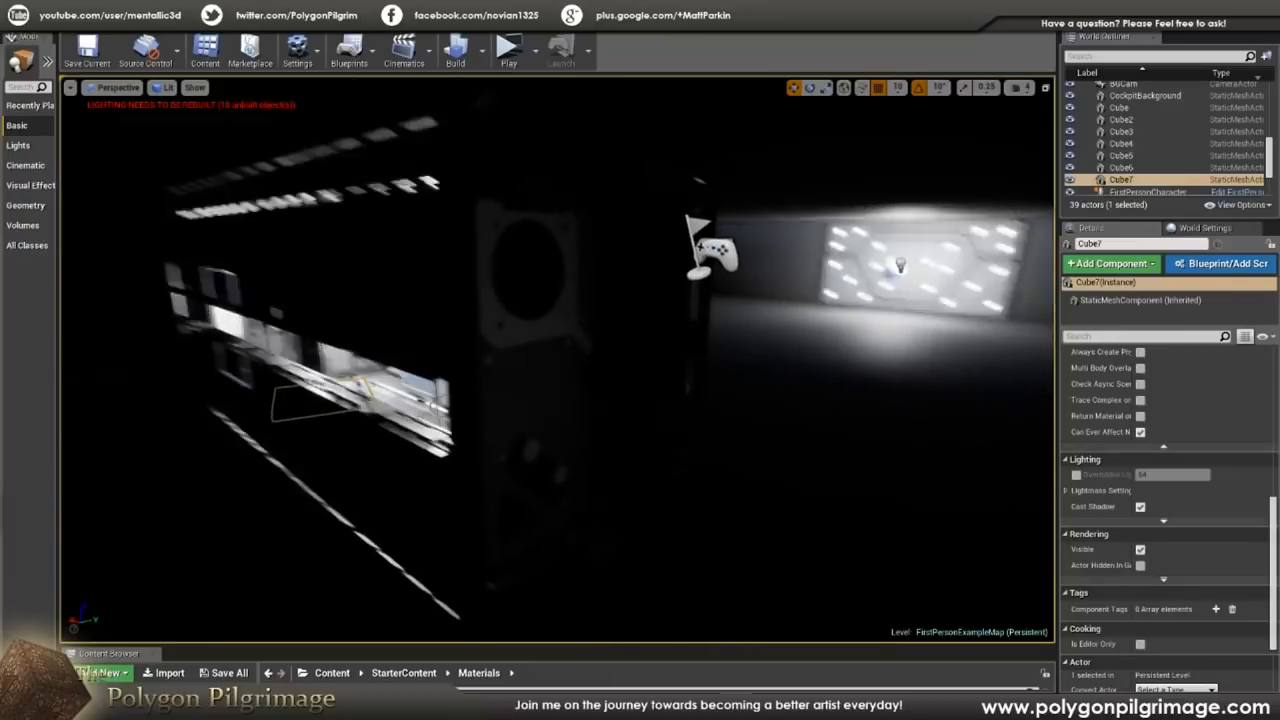
- Play-test the level to view the room through the cockpit frame, and stop the session
{"action": "key", "text": "w"}
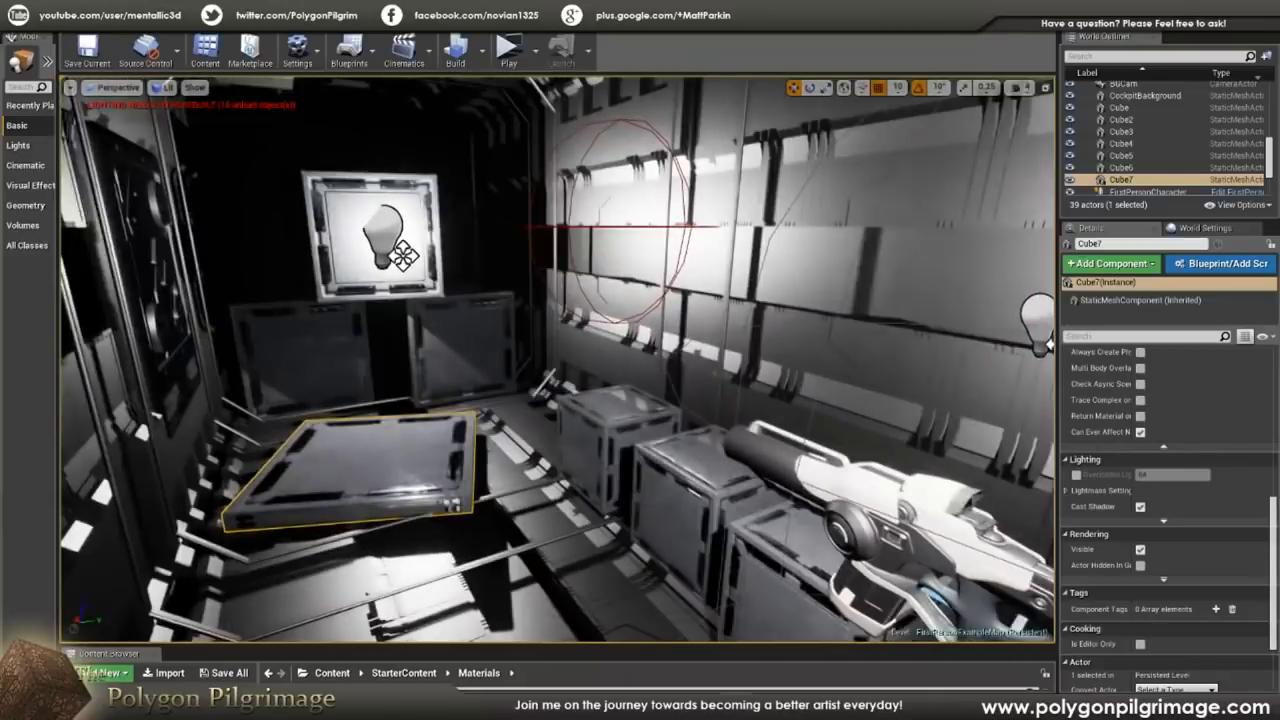
{"action": "key", "text": "s"}
{"action": "key", "text": "d"}
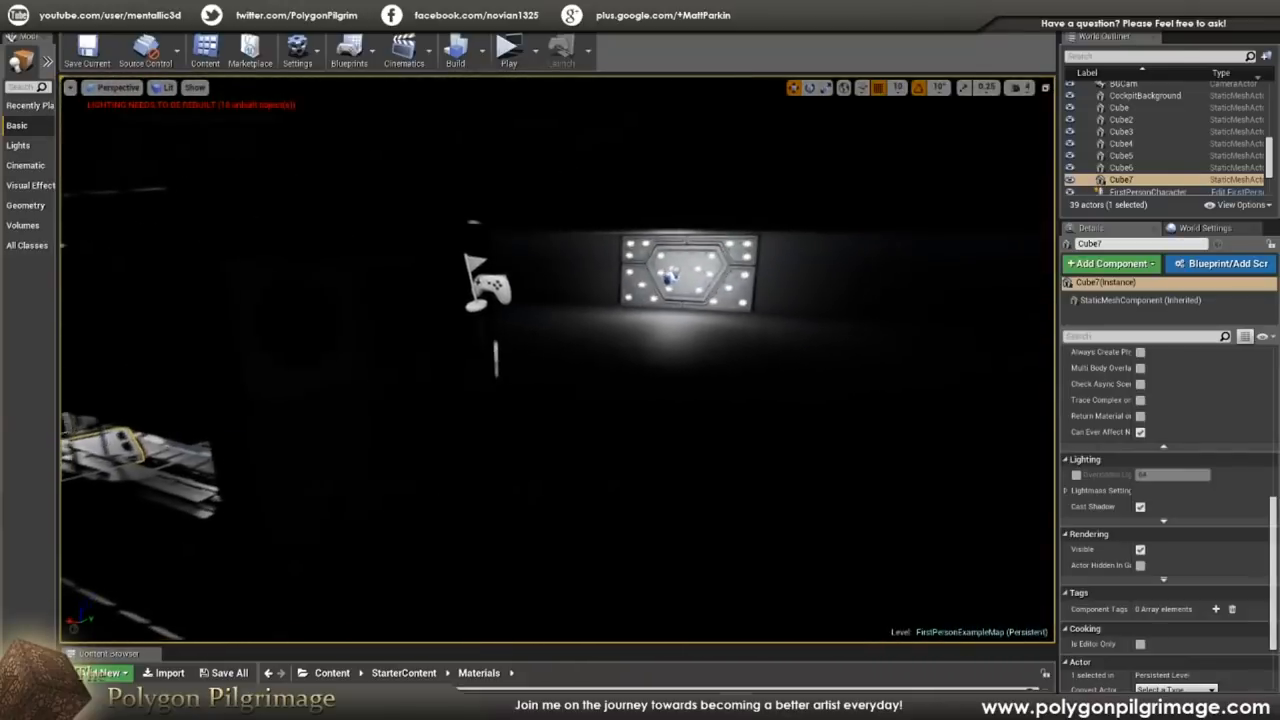
{"action": "key", "text": "a"}
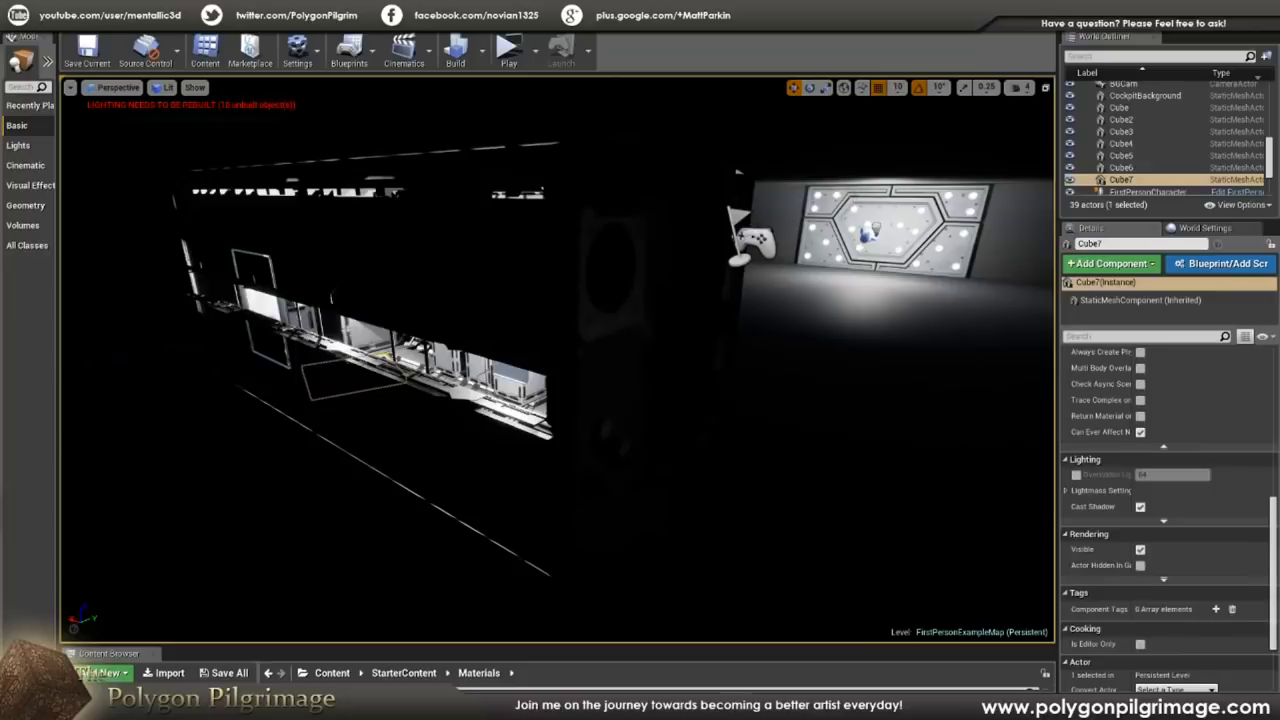
{"action": "left_click", "coordinate": [508, 47]}
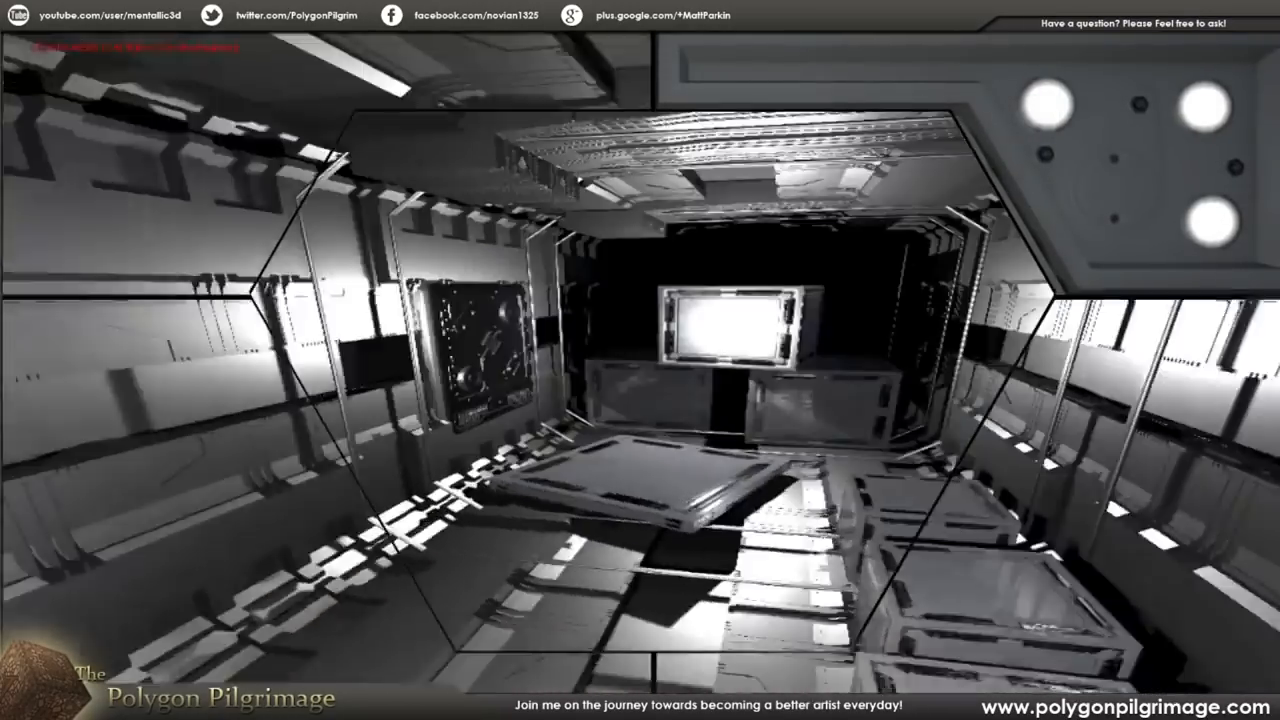
{"action": "key", "text": "a"}
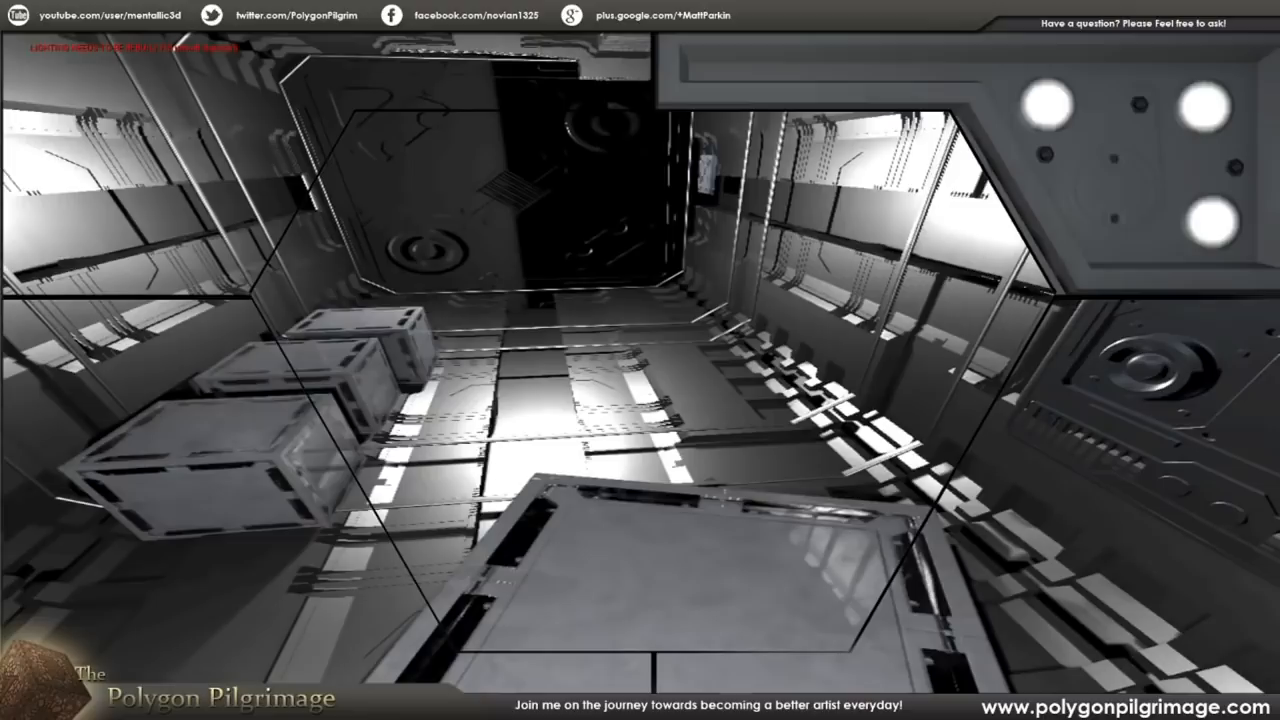
{"action": "key", "text": "Escape"}
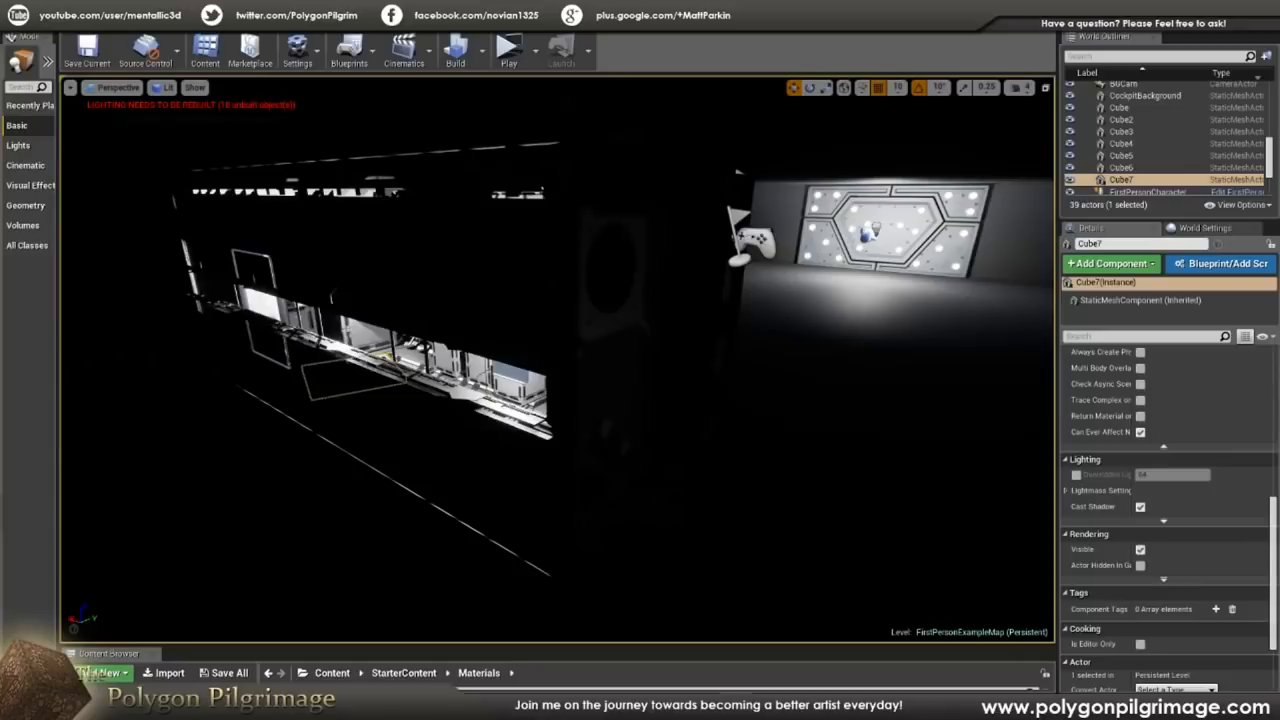
- Examine the lit cockpit background panel outside the room from several angles, including the camera in front of it
{"action": "key", "text": "w"}
{"action": "right_click_drag", "start_coordinate": [558, 360], "coordinate": [610, 379]}
{"action": "key", "text": "w"}
{"action": "key", "text": "w"}
{"action": "key", "text": "d"}
{"action": "key", "text": "s"}
{"action": "key", "text": "w"}
{"action": "key", "text": "s"}
{"action": "key", "text": "w"}
{"action": "key", "text": "d"}
{"action": "key", "text": "w"}
{"action": "key", "text": "a"}
{"action": "right_click_drag", "start_coordinate": [669, 297], "coordinate": [860, 297]}
{"action": "key", "text": "w"}
{"action": "key", "text": "a"}
{"action": "key", "text": "w"}
{"action": "mouse_move", "coordinate": [734, 345]}
{"action": "right_mouse_down"}
{"action": "mouse_move", "coordinate": [745, 366]}
{"action": "mouse_move", "coordinate": [734, 366]}
{"action": "right_mouse_up"}
{"action": "key", "text": "s"}
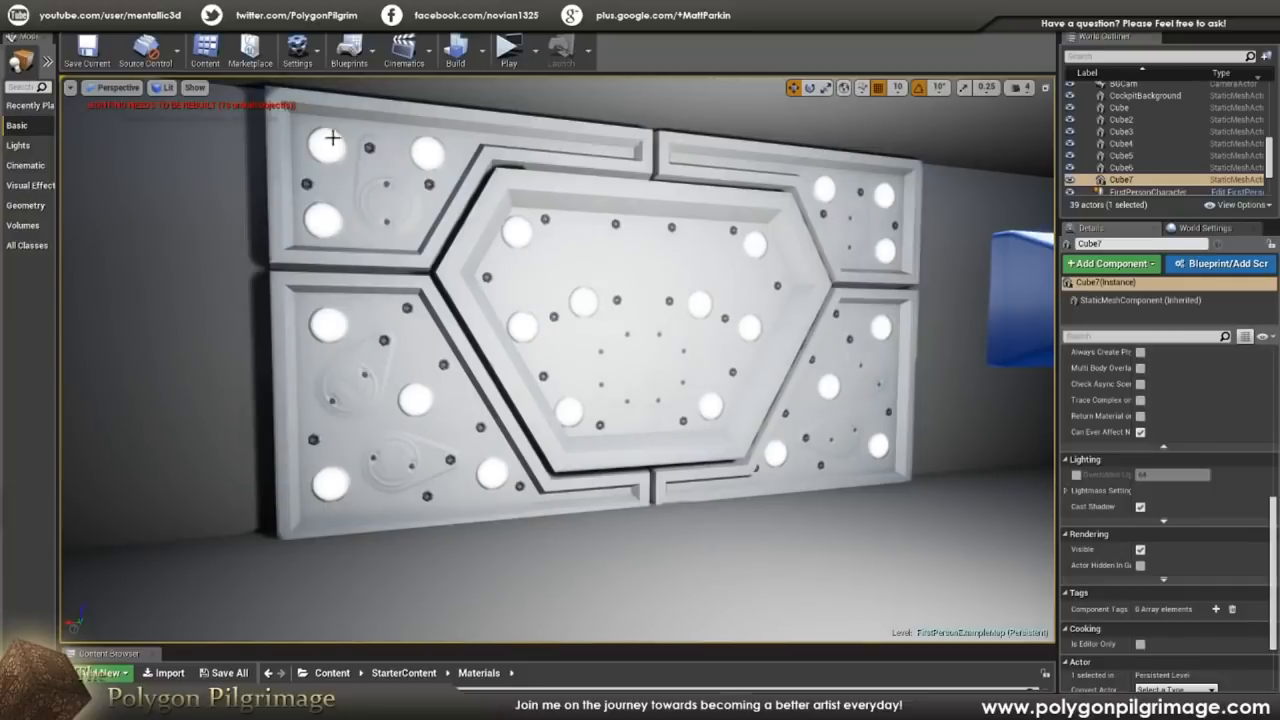
{"action": "key", "text": "w"}
{"action": "right_click_drag", "start_coordinate": [332, 137], "coordinate": [840, 130]}
{"action": "key", "text": "s"}
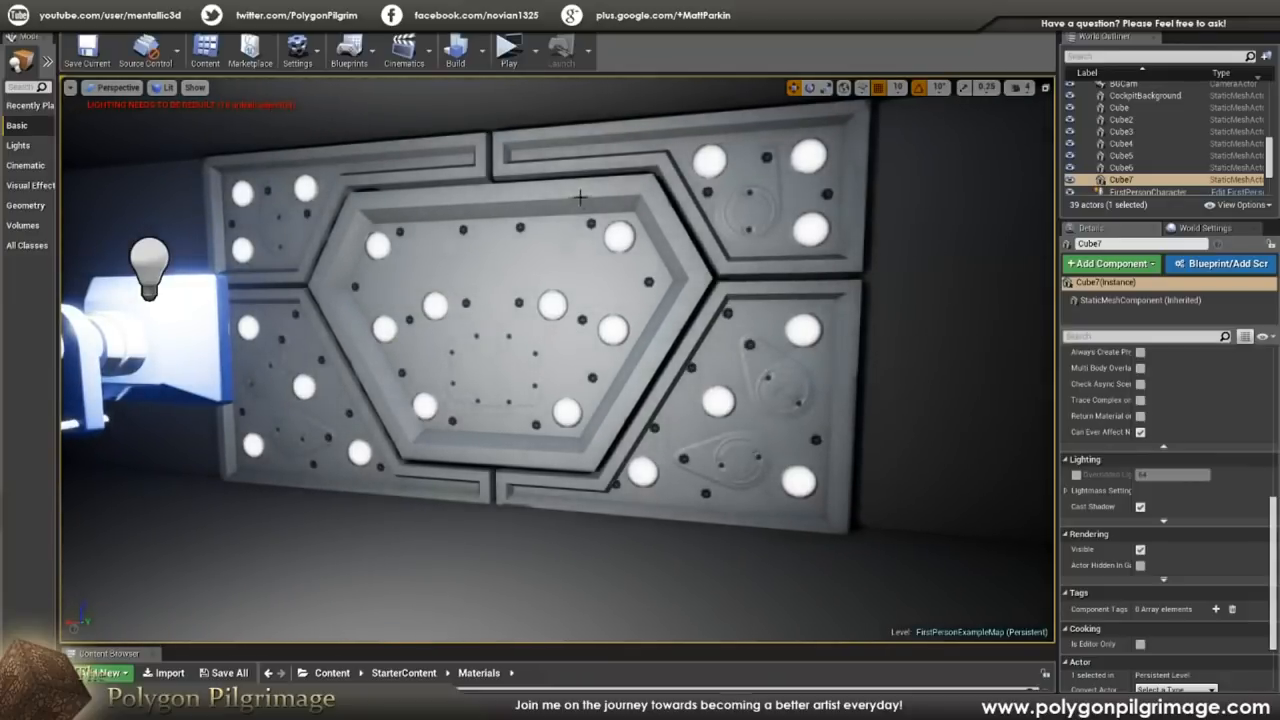
- Select the first-person character in the room and inspect the FirstPersonCamera and InspectionLocation components in its blueprint
{"action": "right_click_drag", "start_coordinate": [710, 354], "coordinate": [175, 308]}
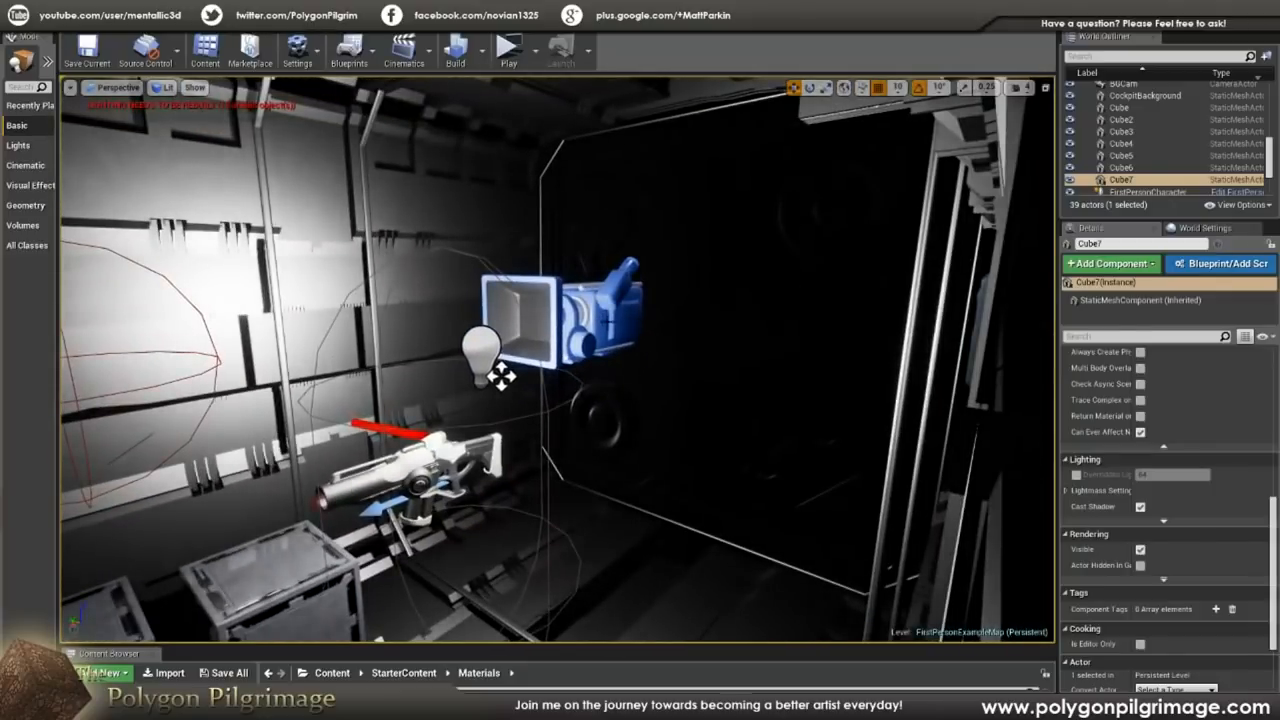
{"action": "left_click", "coordinate": [500, 372]}
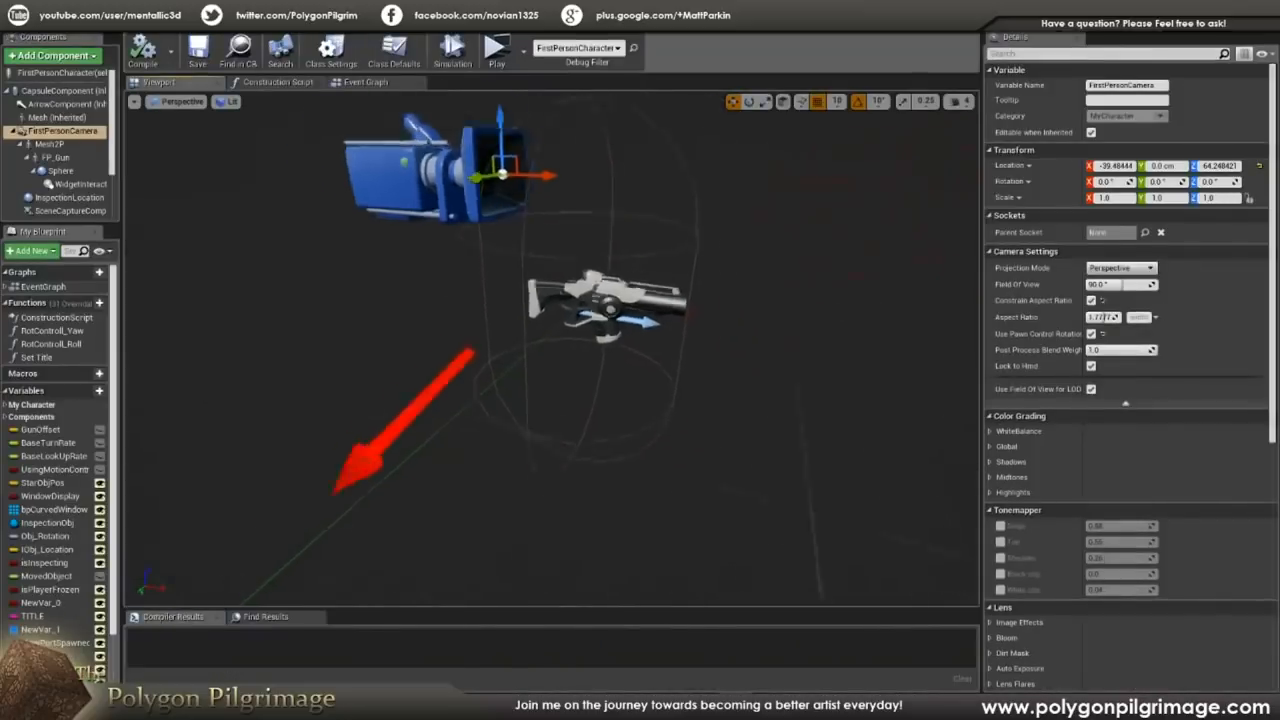
{"action": "mouse_move", "coordinate": [600, 350]}
{"action": "right_mouse_down"}
{"action": "mouse_move", "coordinate": [390, 350]}
{"action": "mouse_move", "coordinate": [634, 293]}
{"action": "mouse_move", "coordinate": [600, 330]}
{"action": "mouse_move", "coordinate": [604, 362]}
{"action": "right_mouse_up"}
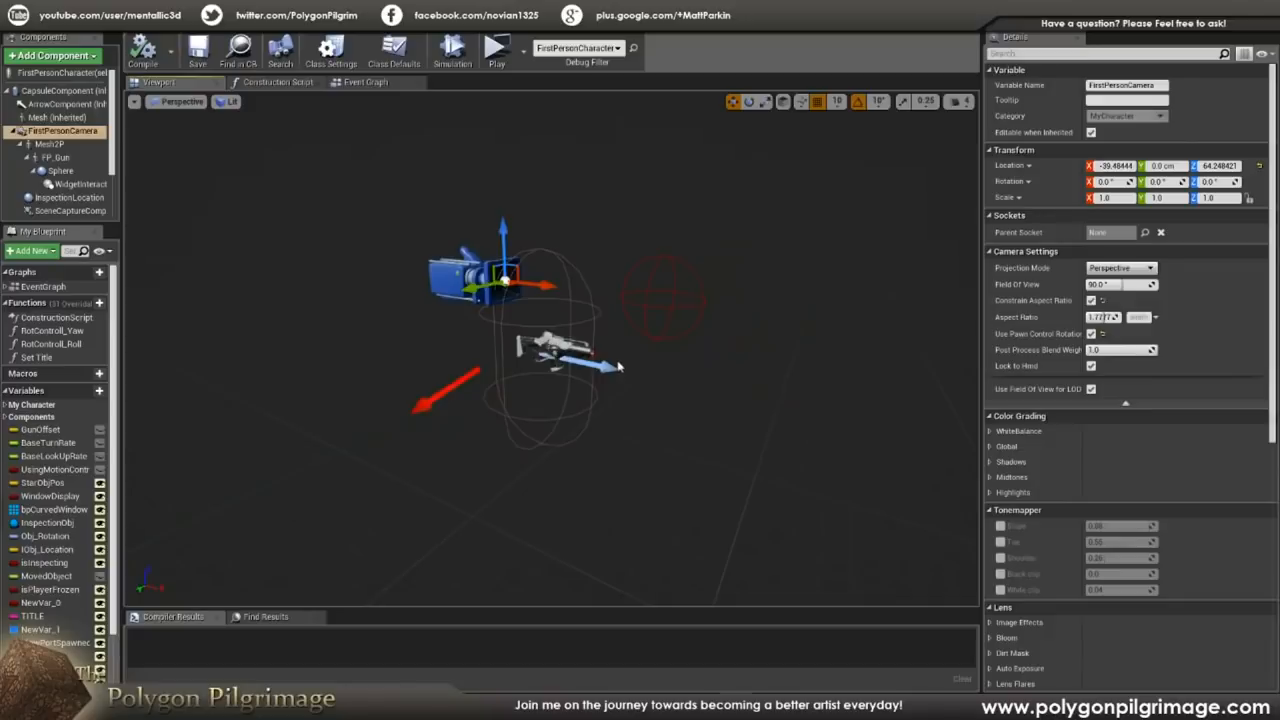
{"action": "mouse_move", "coordinate": [581, 362]}
{"action": "right_mouse_down"}
{"action": "mouse_move", "coordinate": [592, 344]}
{"action": "mouse_move", "coordinate": [589, 366]}
{"action": "right_mouse_up"}
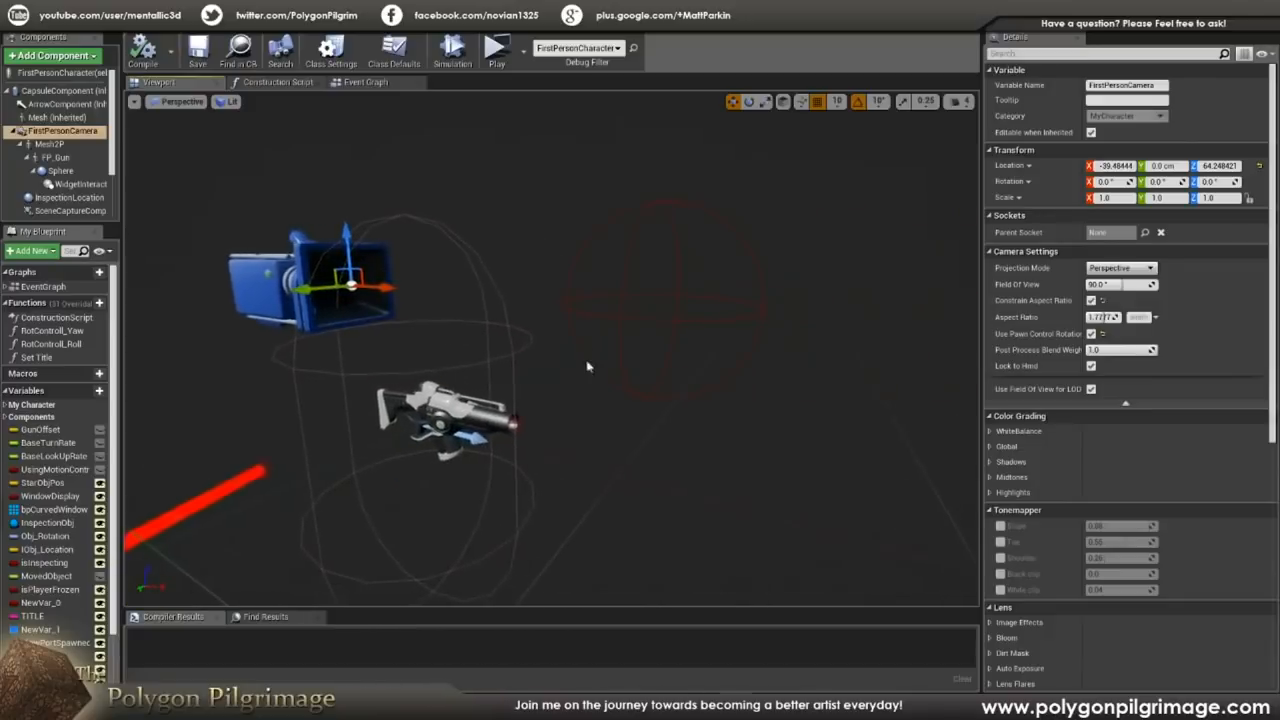
{"action": "left_click", "coordinate": [686, 277]}
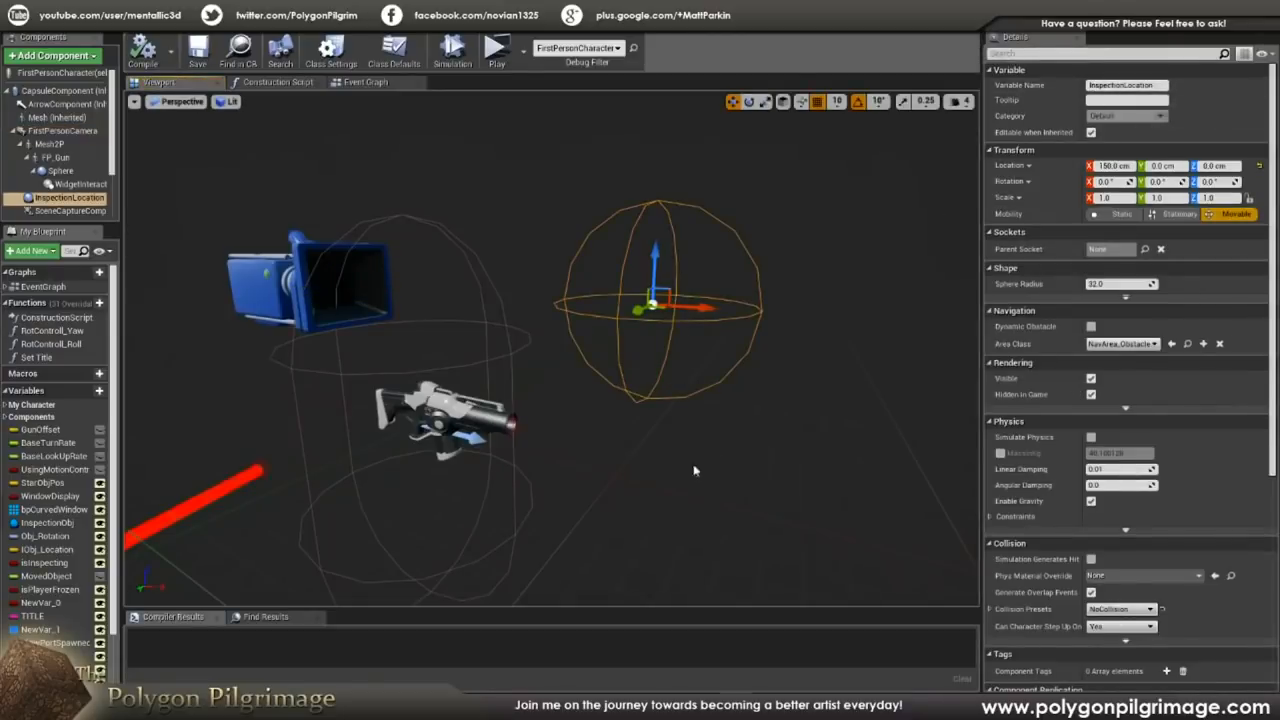
{"action": "left_click", "coordinate": [275, 280]}
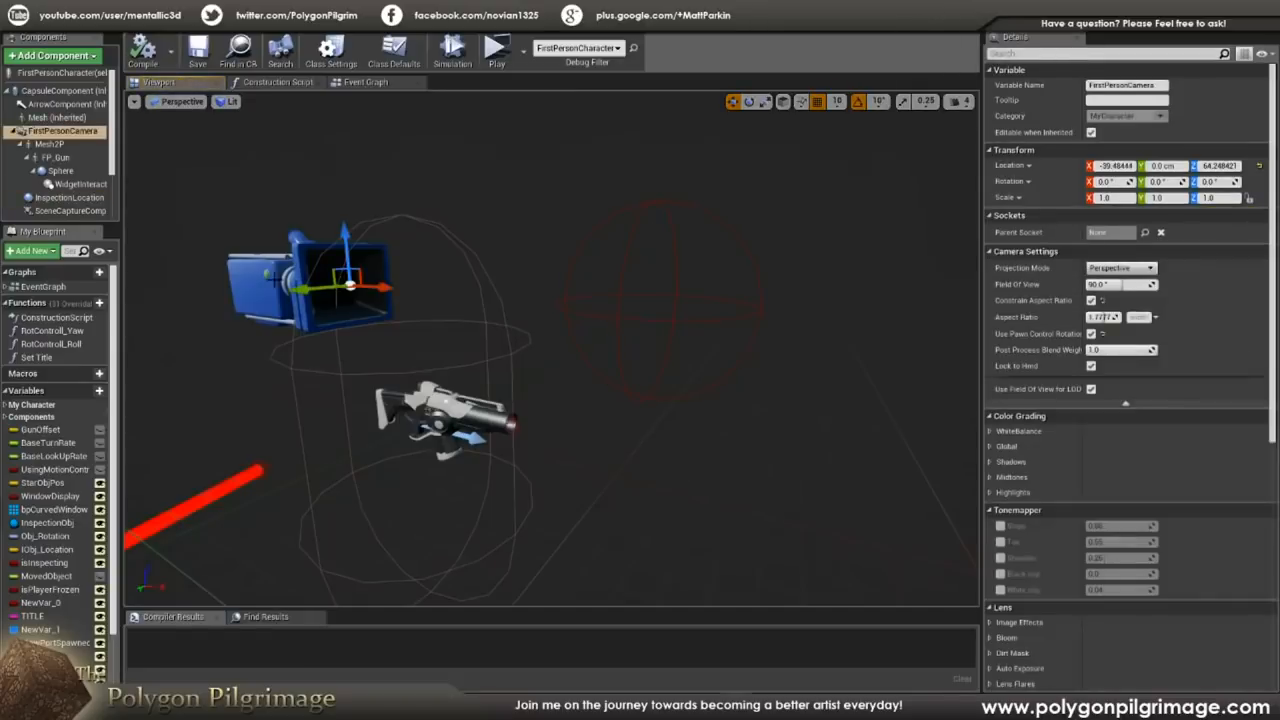
{"action": "right_click_drag", "start_coordinate": [611, 400], "coordinate": [614, 407]}
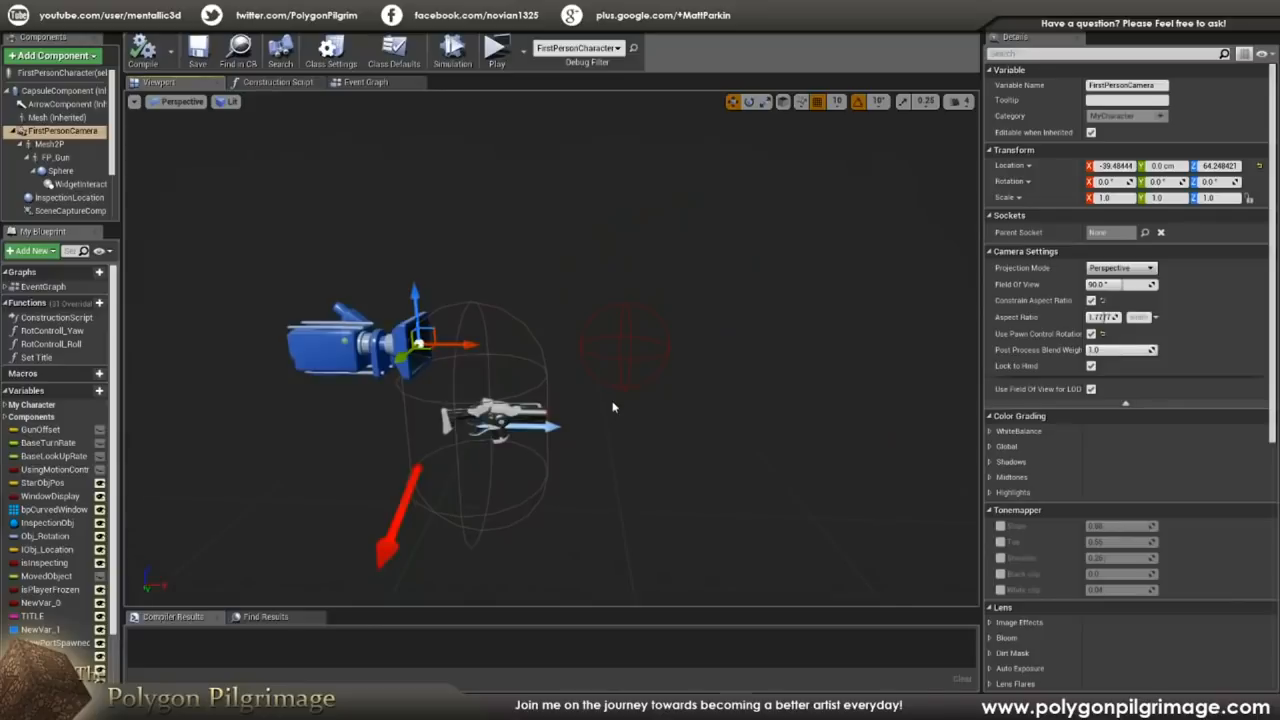
{"action": "right_click_drag", "start_coordinate": [637, 507], "coordinate": [637, 509]}
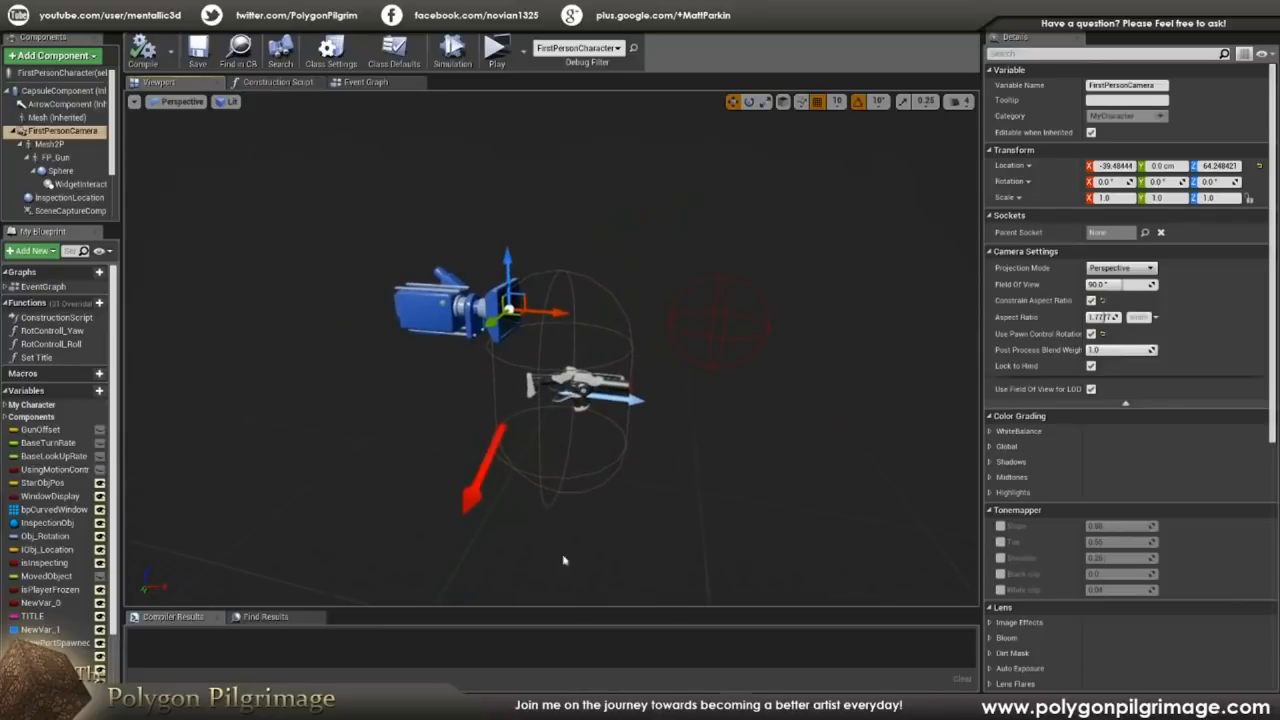
- Look through the character's component list and search the addable component types for "2d"
{"action": "scroll", "coordinate": [110, 153], "scroll_direction": "down", "scroll_amount": 2}
{"action": "scroll", "coordinate": [105, 155], "scroll_direction": "down", "scroll_amount": 2}
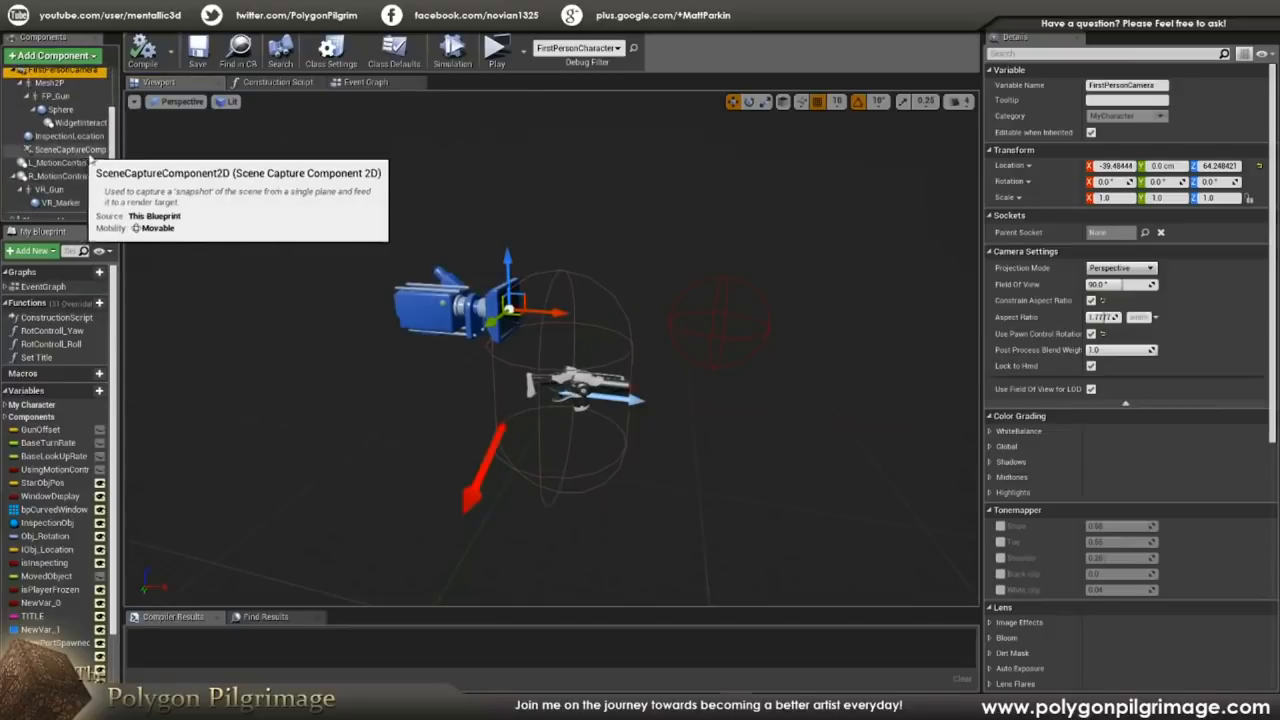
{"action": "scroll", "coordinate": [113, 130], "scroll_direction": "up", "scroll_amount": 3}
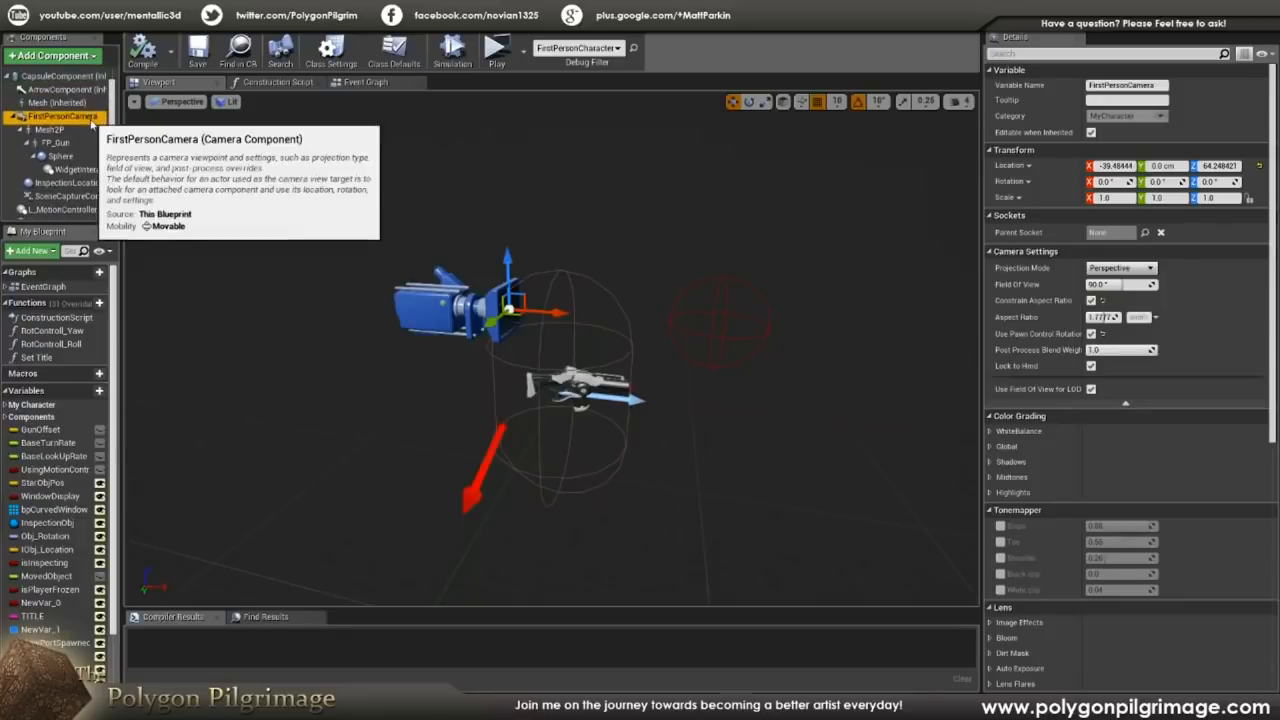
{"action": "left_click", "coordinate": [95, 60]}
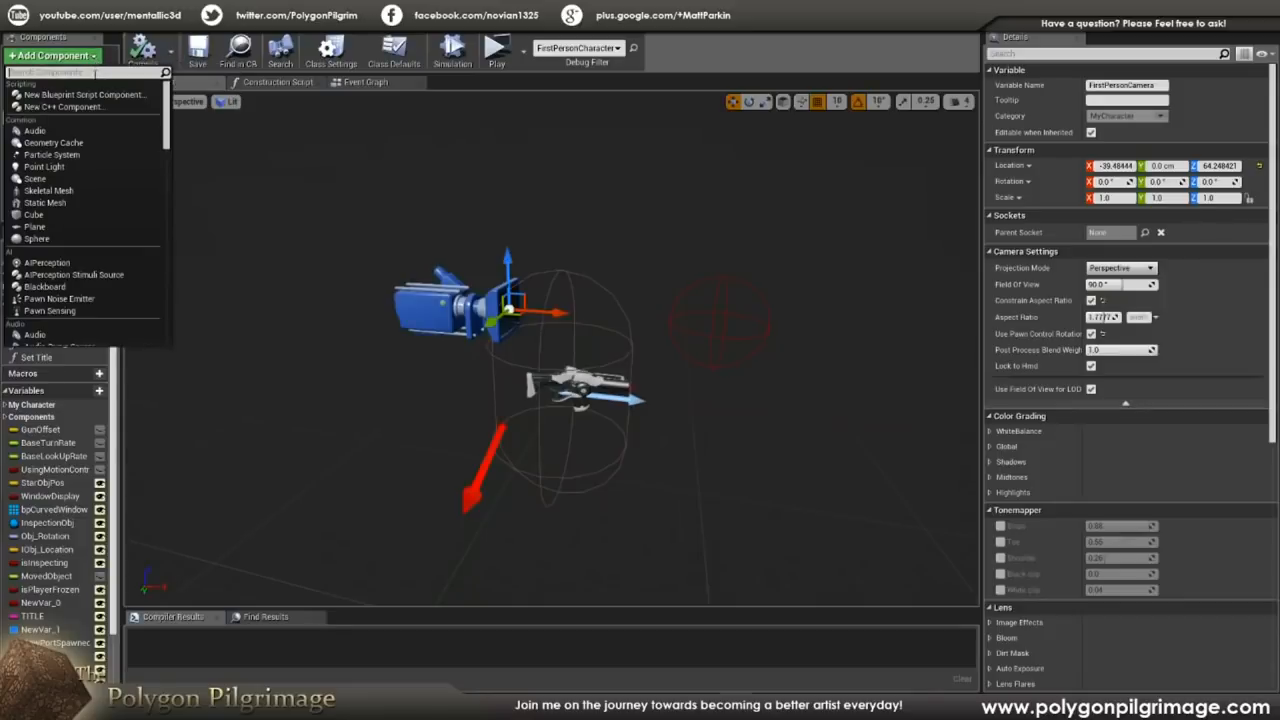
{"action": "type", "text": "2d"}
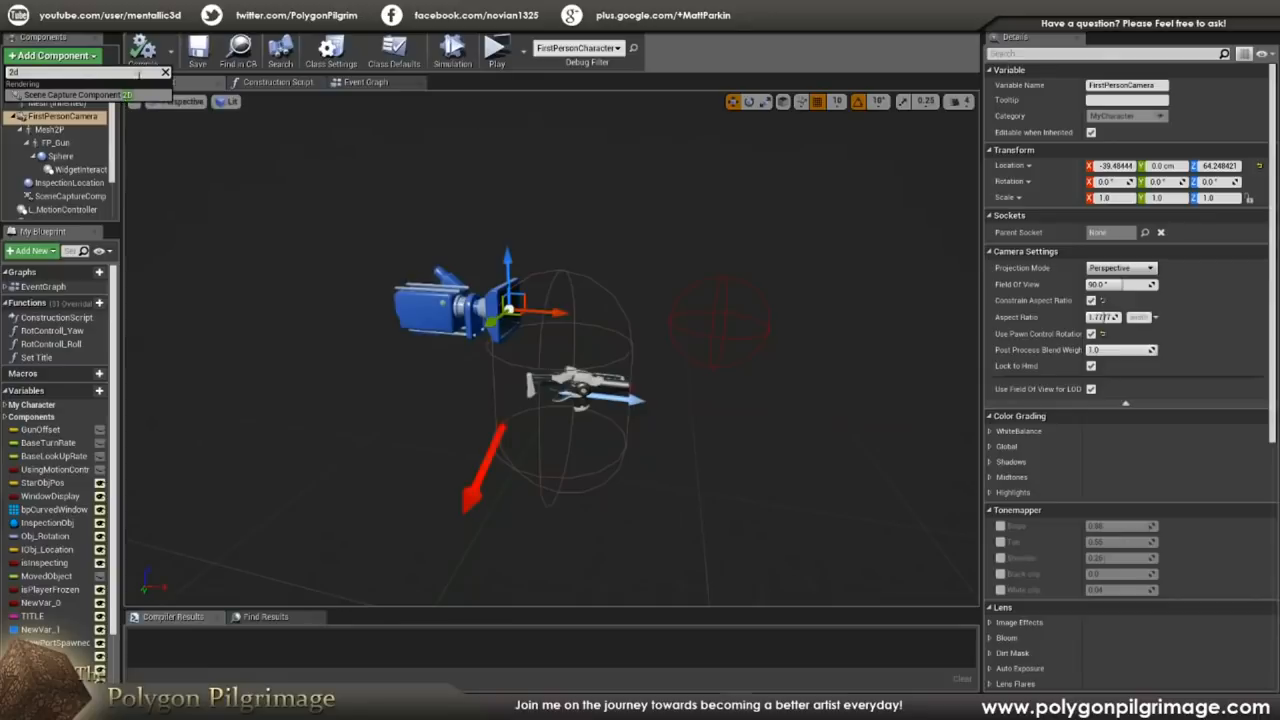
{"action": "left_click", "coordinate": [166, 74]}
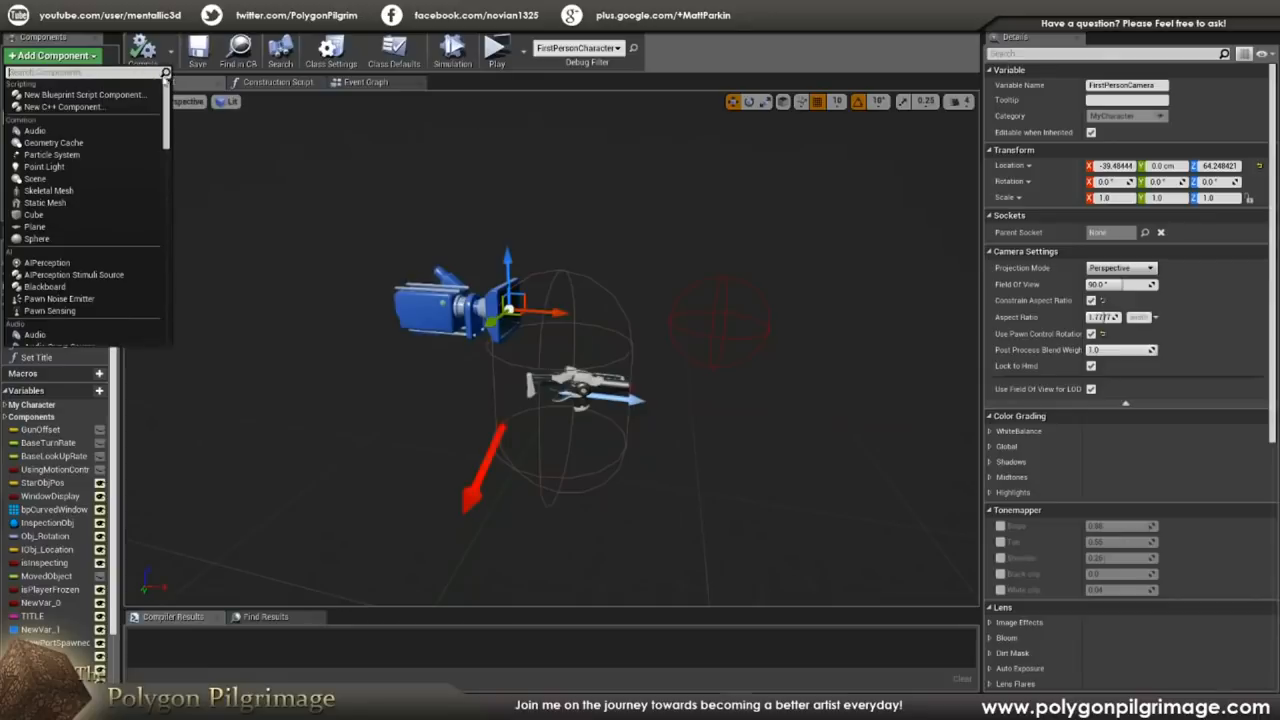
{"action": "left_click", "coordinate": [598, 250]}
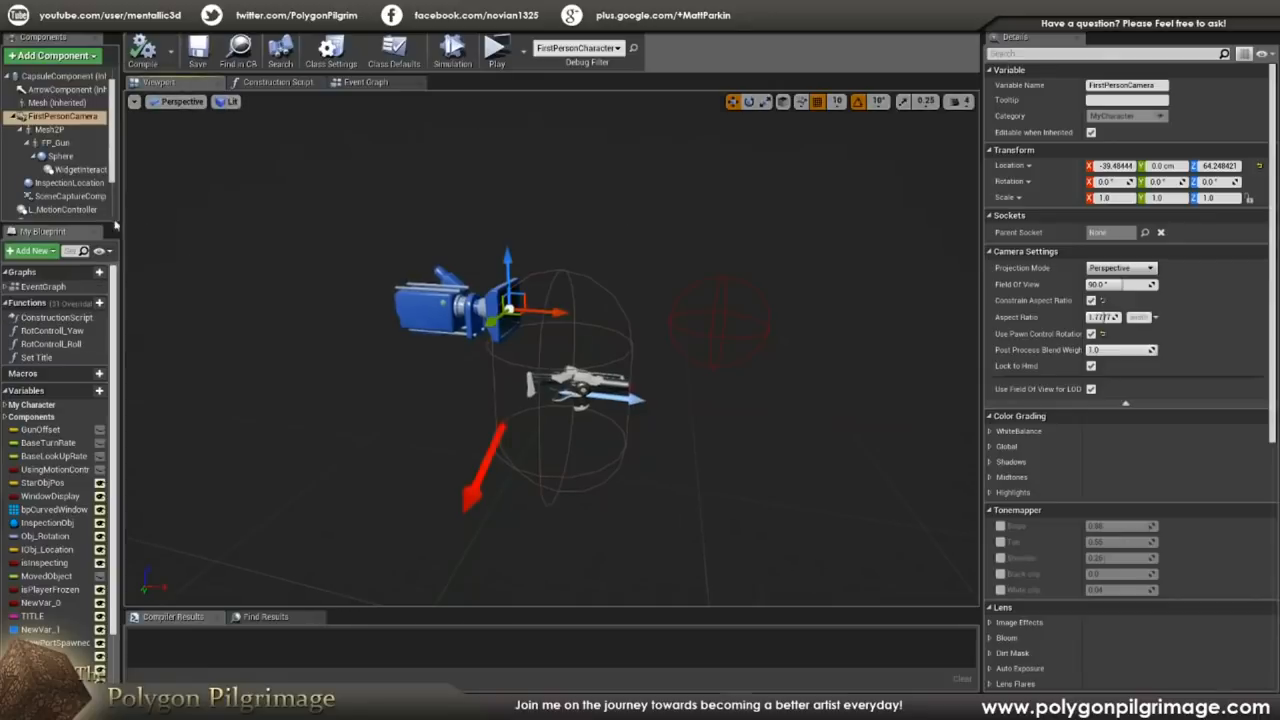
- Select the character's SceneCaptureComponent2D and review its Projection and Scene Capture settings, including the Texture Target
{"action": "left_click", "coordinate": [70, 196]}
{"action": "left_click_drag", "start_coordinate": [1275, 209], "coordinate": [1274, 453]}
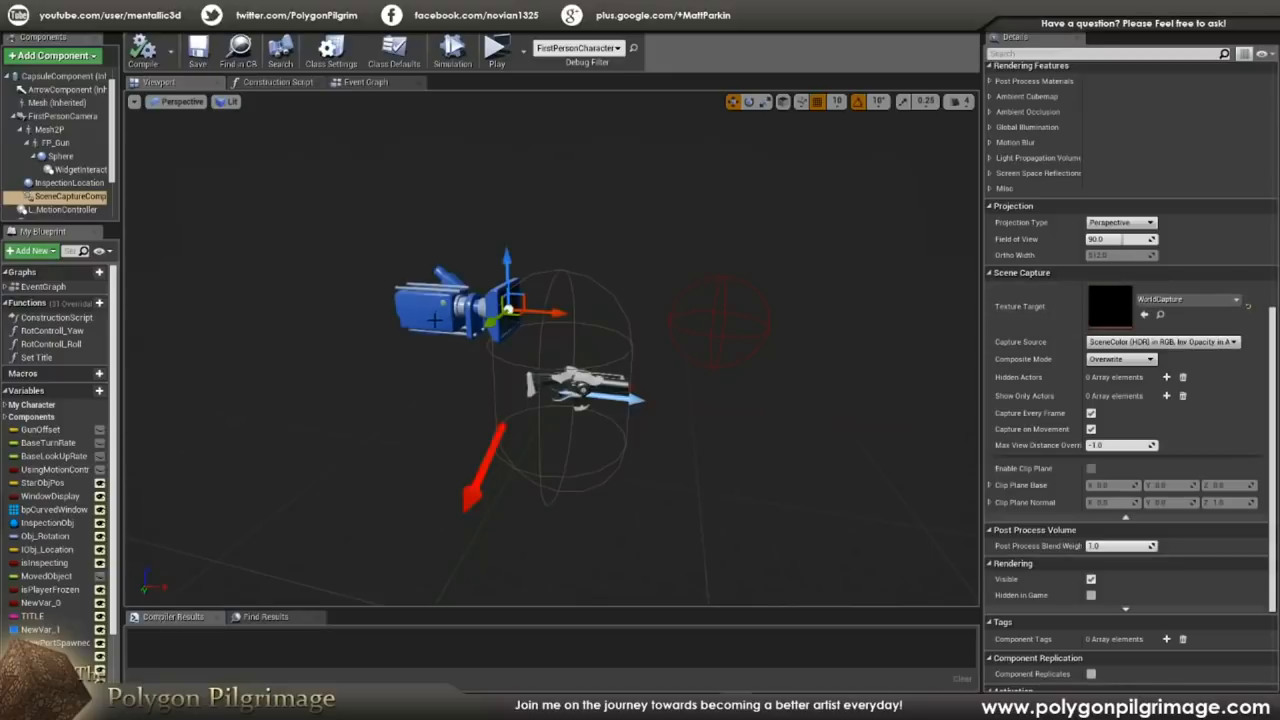
{"action": "key", "text": "f"}
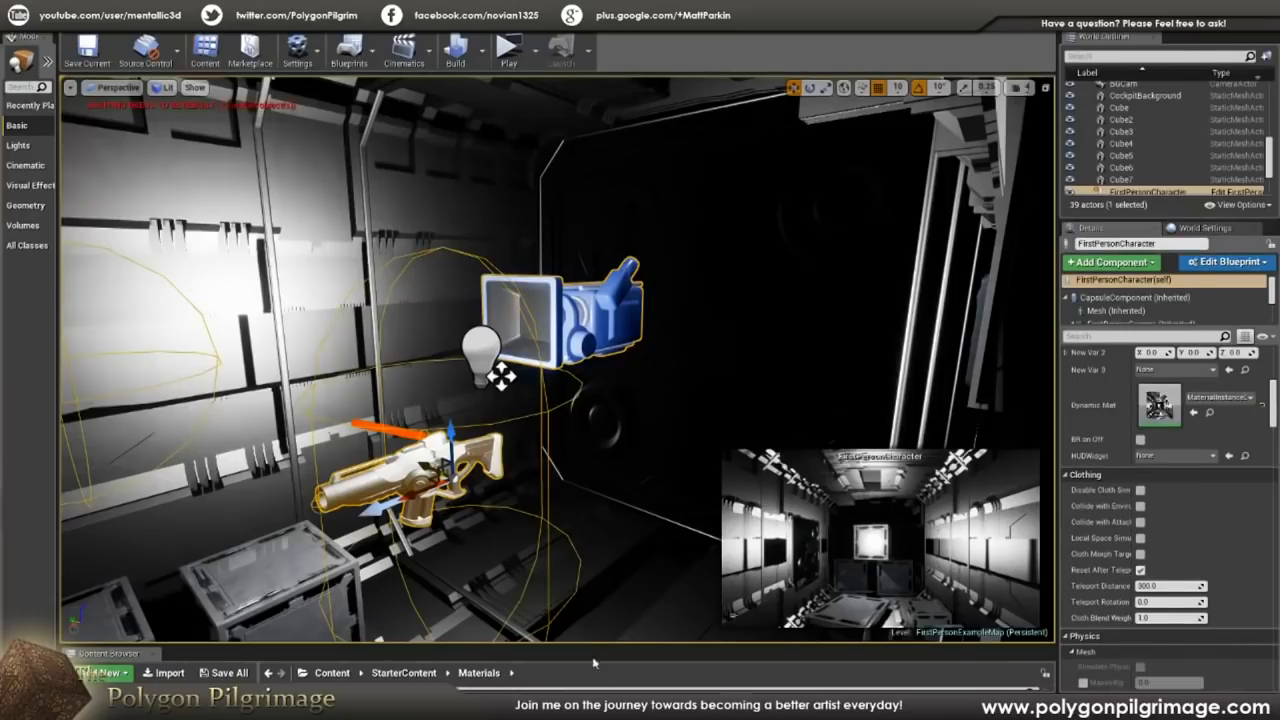
- Enlarge the Content Browser, open the TF2 folder and select the WorldCapture render target
{"action": "left_click_drag", "start_coordinate": [593, 662], "coordinate": [407, 533]}
{"action": "left_click", "coordinate": [332, 529]}
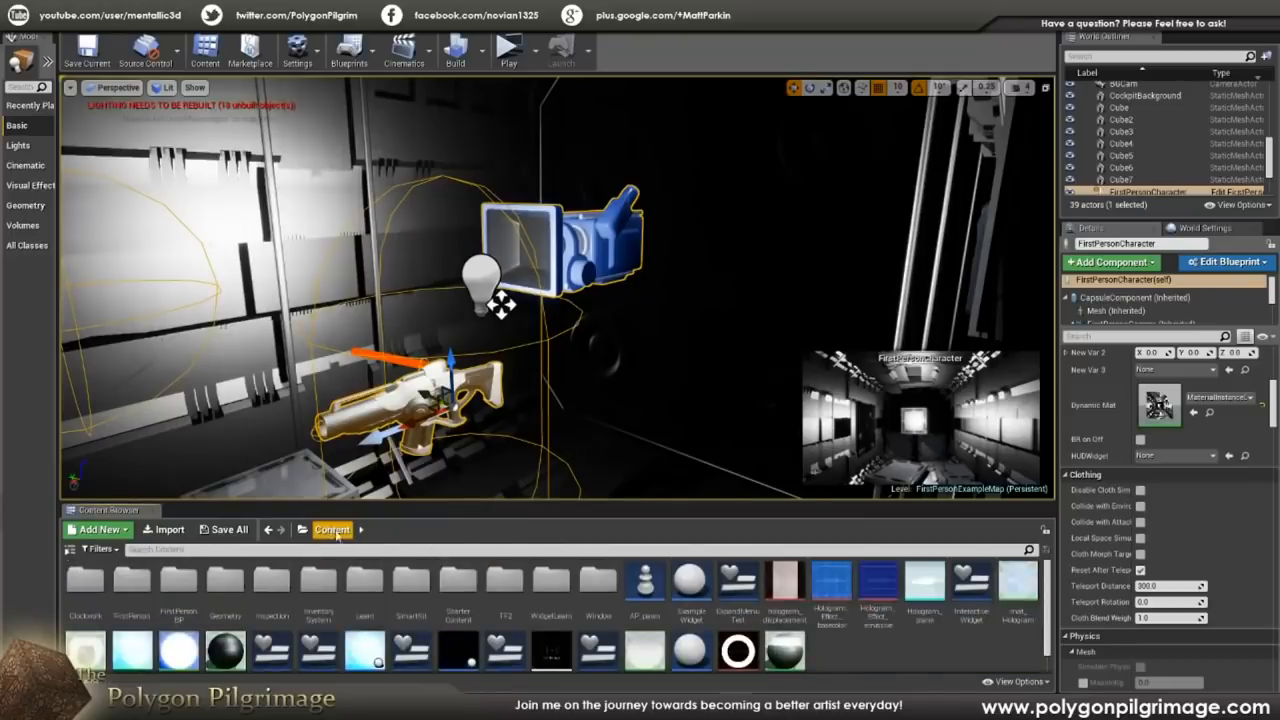
{"action": "double_click", "coordinate": [491, 582]}
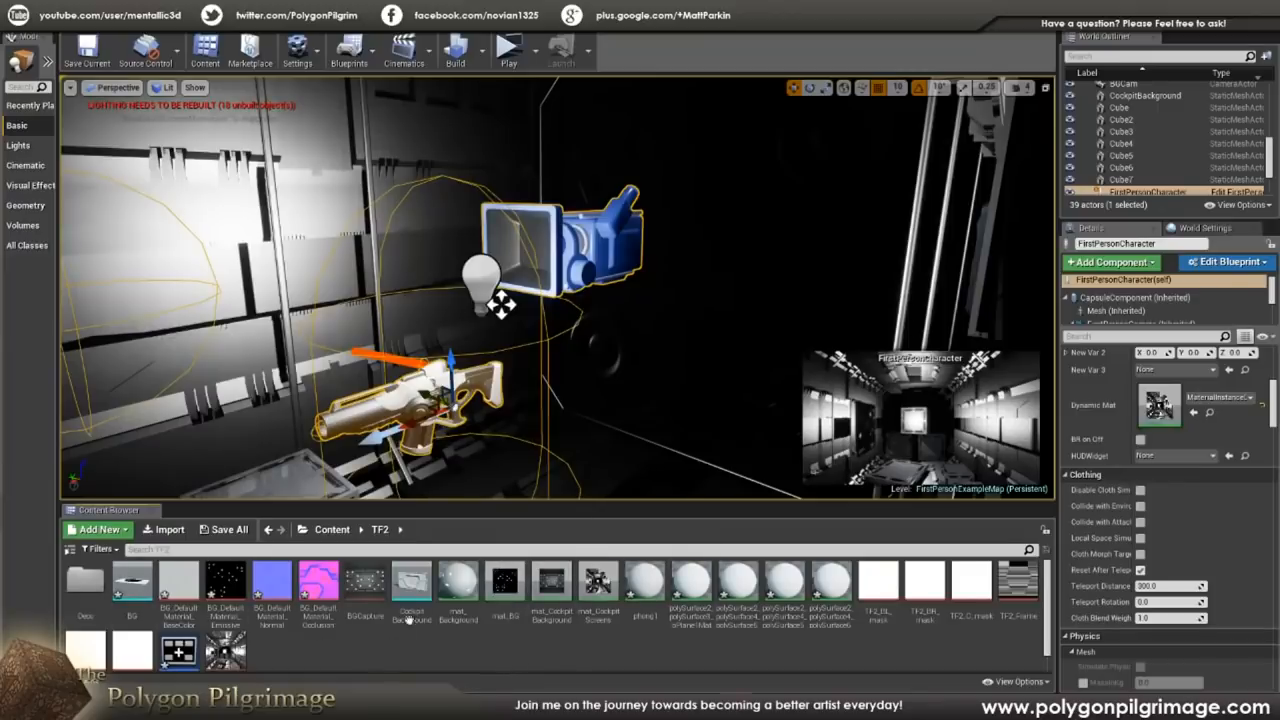
{"action": "left_click_drag", "start_coordinate": [432, 500], "coordinate": [432, 461]}
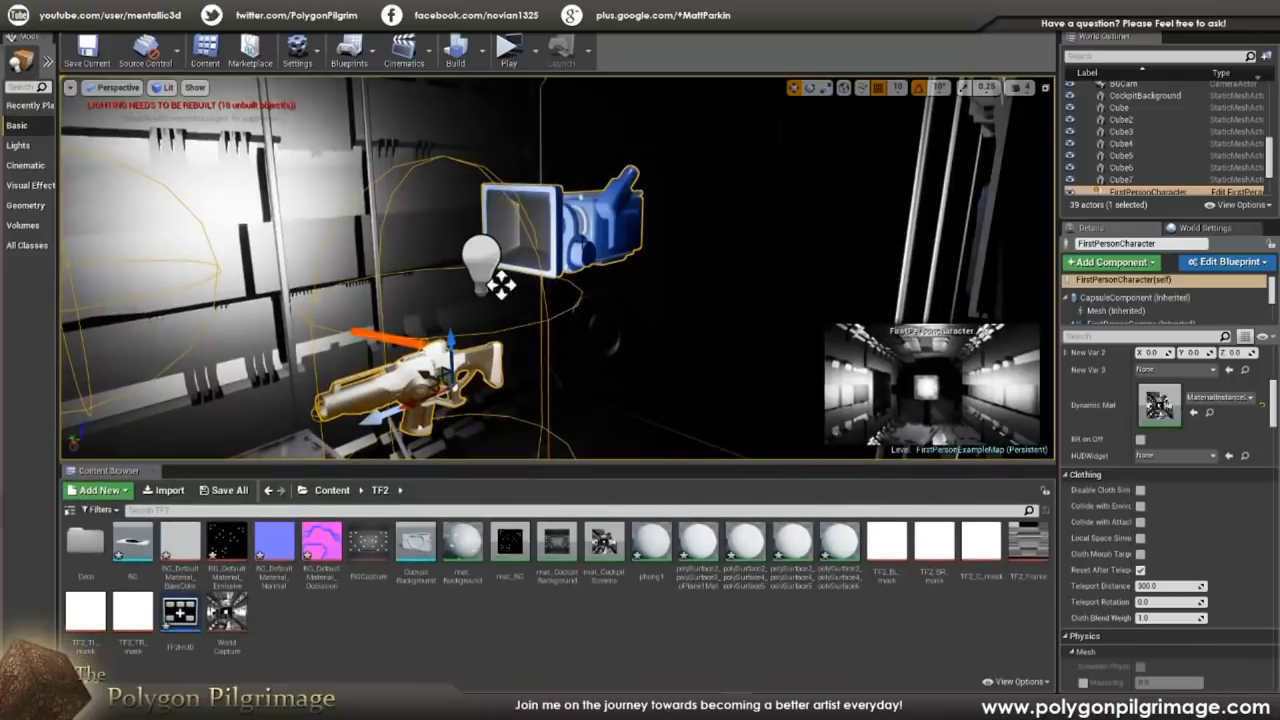
{"action": "left_click", "coordinate": [226, 612]}
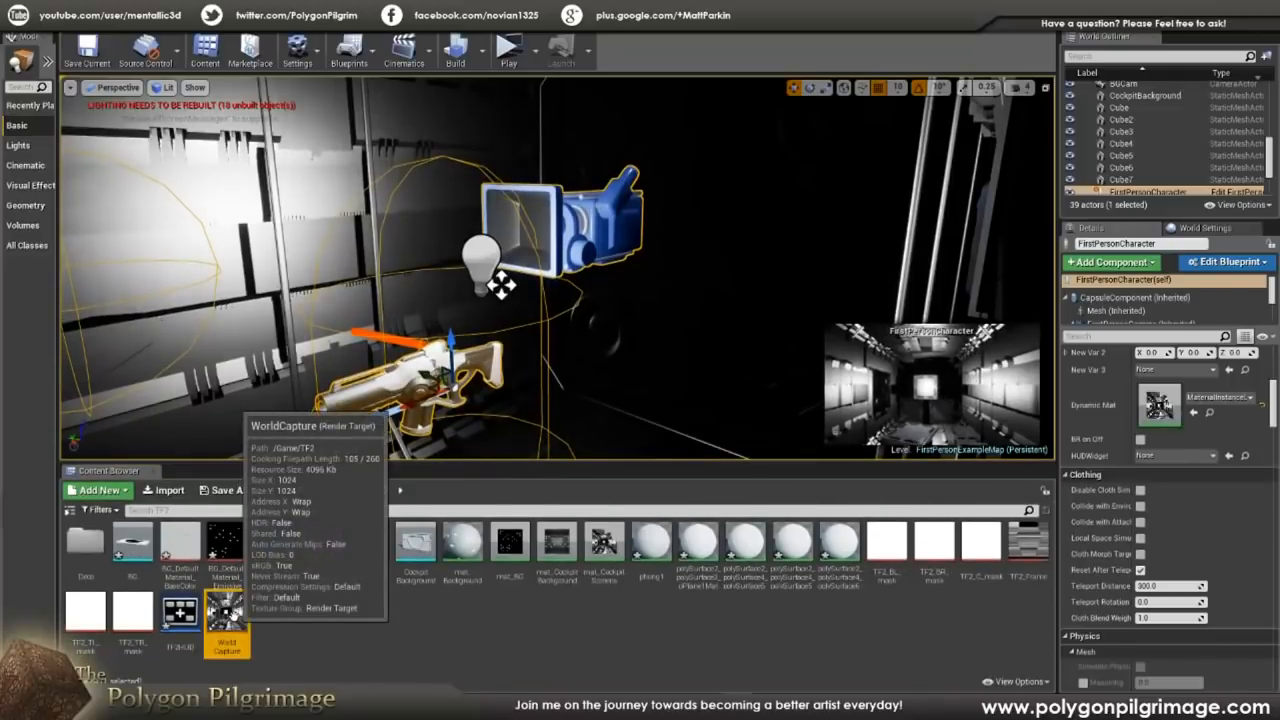
- Locate the Render Target type among the new Materials & Textures assets, and leave without creating one
{"action": "right_click", "coordinate": [382, 615]}
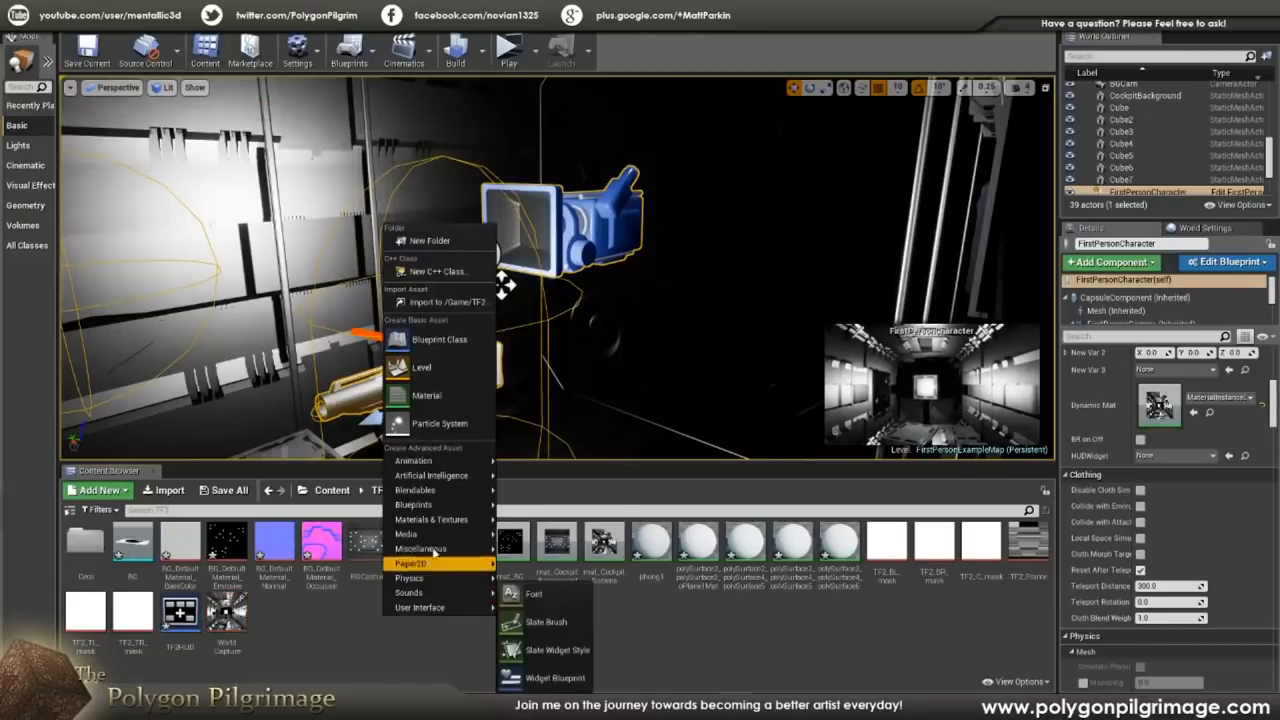
{"action": "mouse_move", "coordinate": [446, 540]}
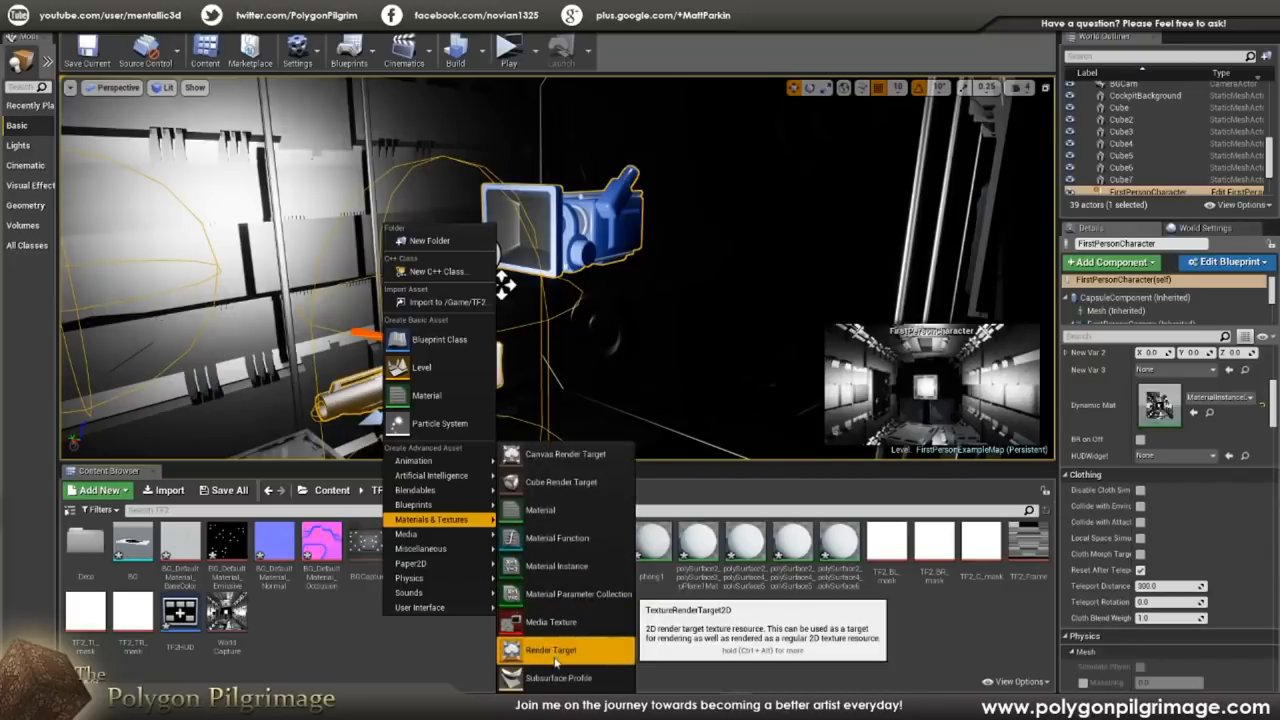
{"action": "left_click", "coordinate": [374, 658]}
- Assign the WorldCapture render target as the Texture Target of the character's scene capture component
{"action": "left_click", "coordinate": [228, 615]}
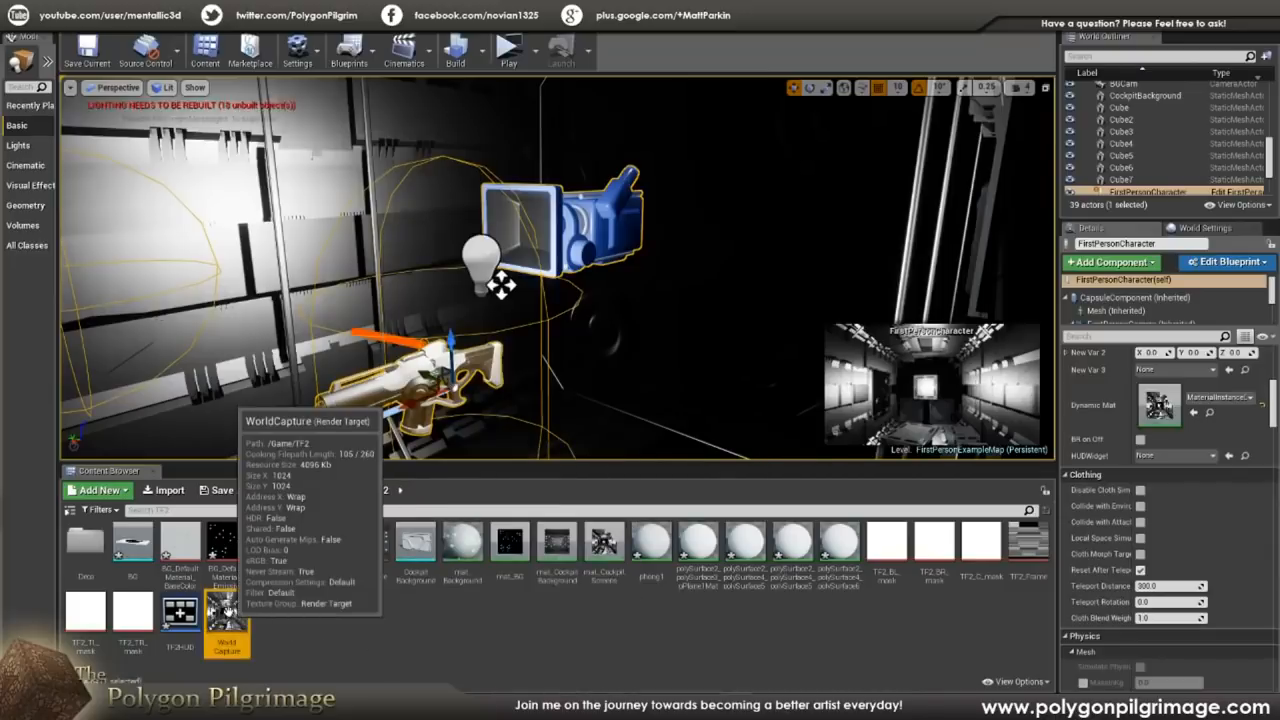
{"action": "left_click_drag", "start_coordinate": [1274, 400], "coordinate": [1274, 365]}
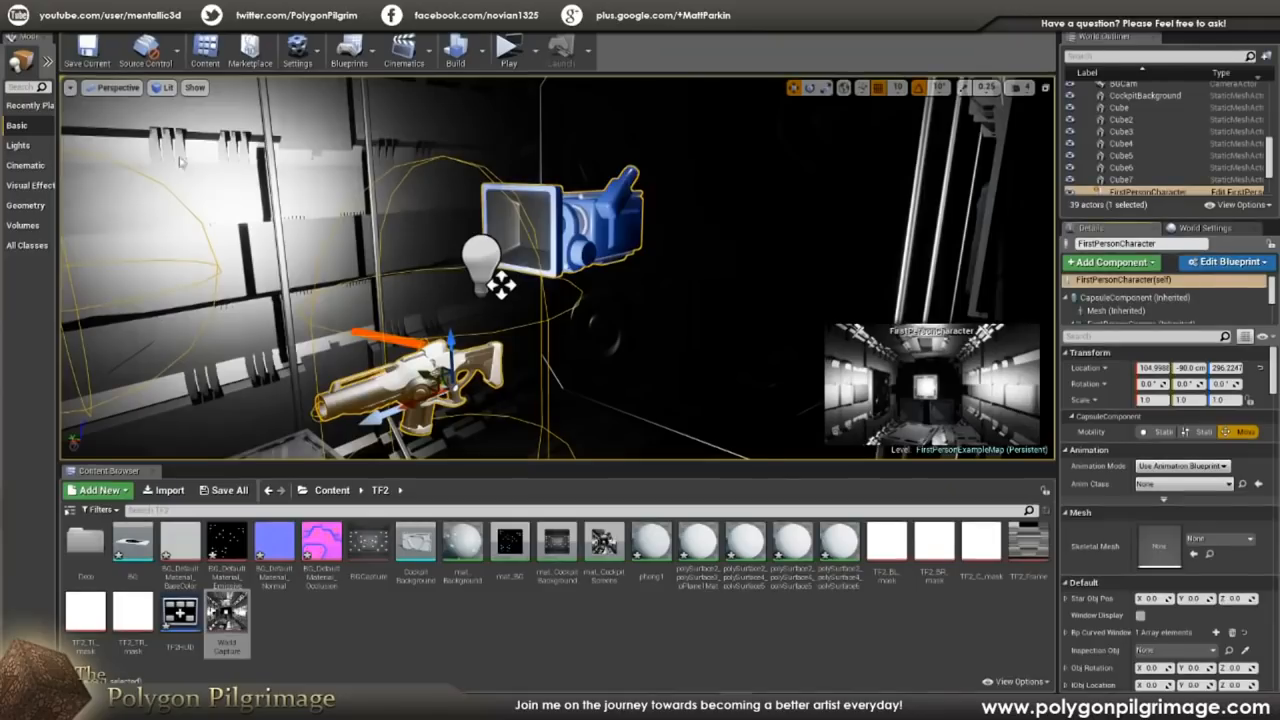
{"action": "left_click_drag", "start_coordinate": [226, 614], "coordinate": [102, 2]}
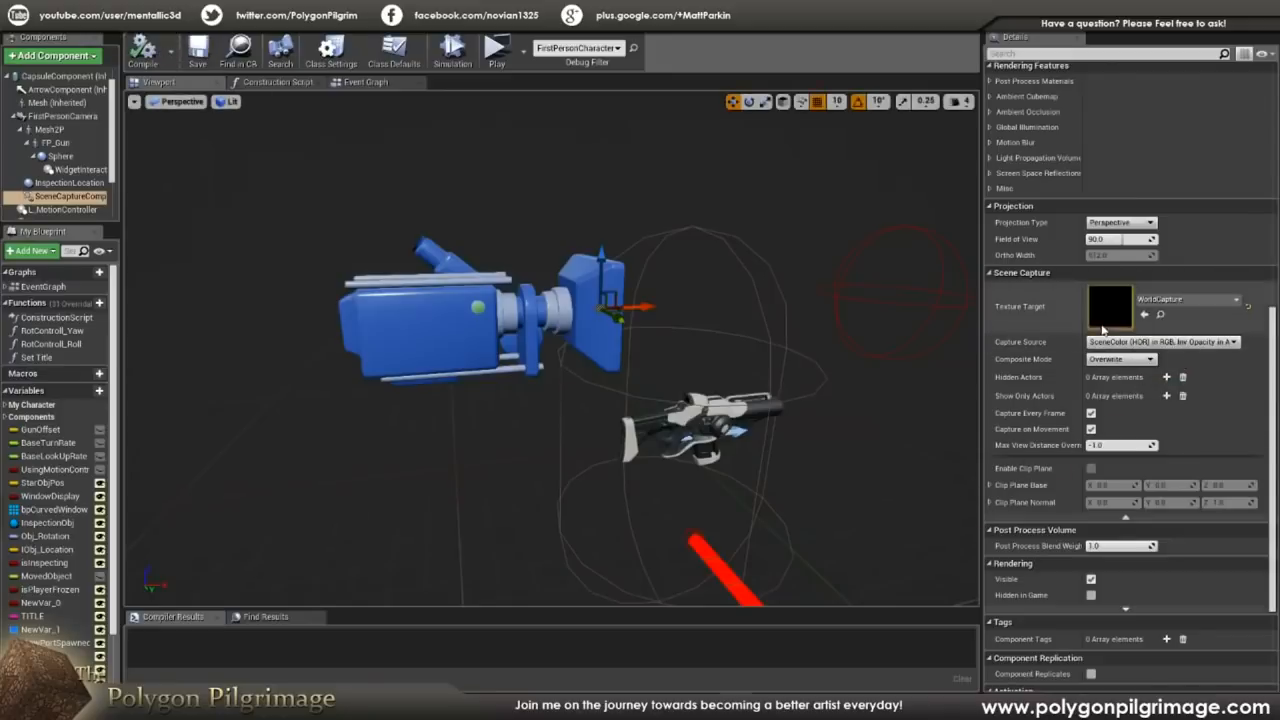
- Return to the level and select the BGCam camera in front of the cockpit background panel
{"action": "left_click", "coordinate": [102, 12]}
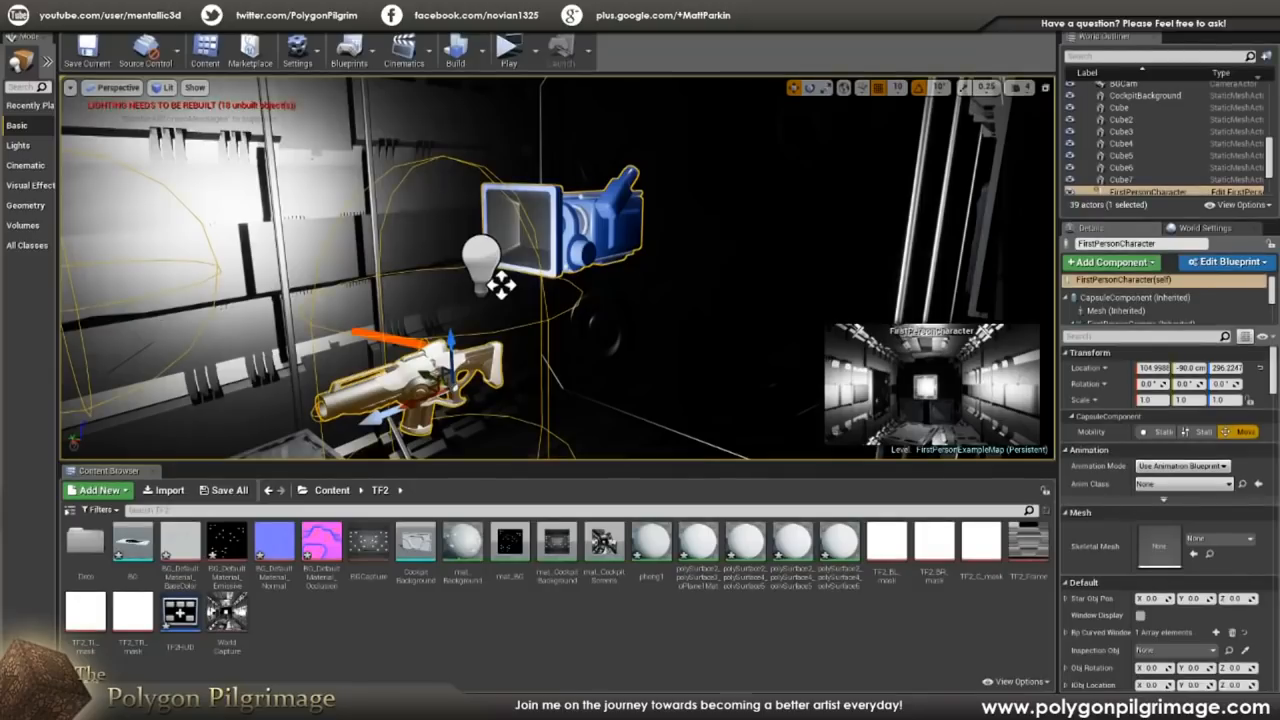
{"action": "right_click_drag", "start_coordinate": [502, 285], "coordinate": [165, 275]}
{"action": "key", "text": "w"}
{"action": "left_click", "coordinate": [702, 313]}
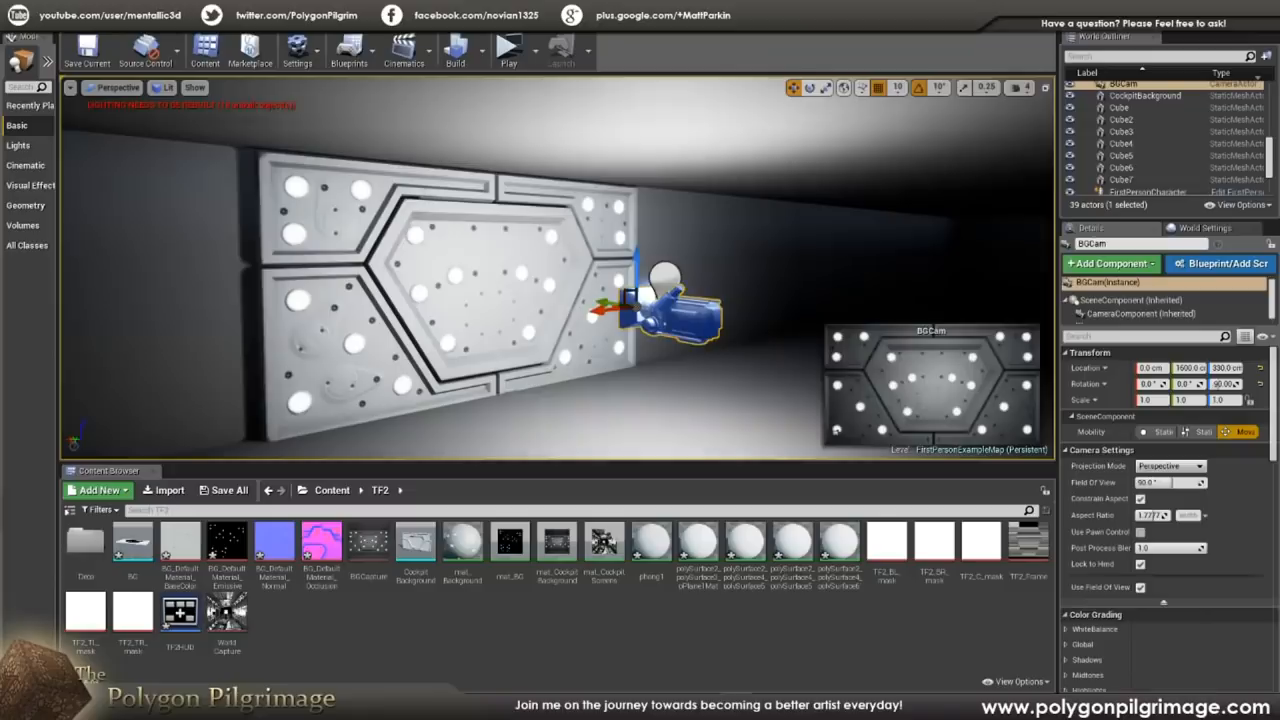
- Select BGCam's SceneCaptureComponent2D and examine the Texture Target in its Scene Capture settings
{"action": "scroll", "coordinate": [1272, 150], "scroll_direction": "up", "scroll_amount": 2}
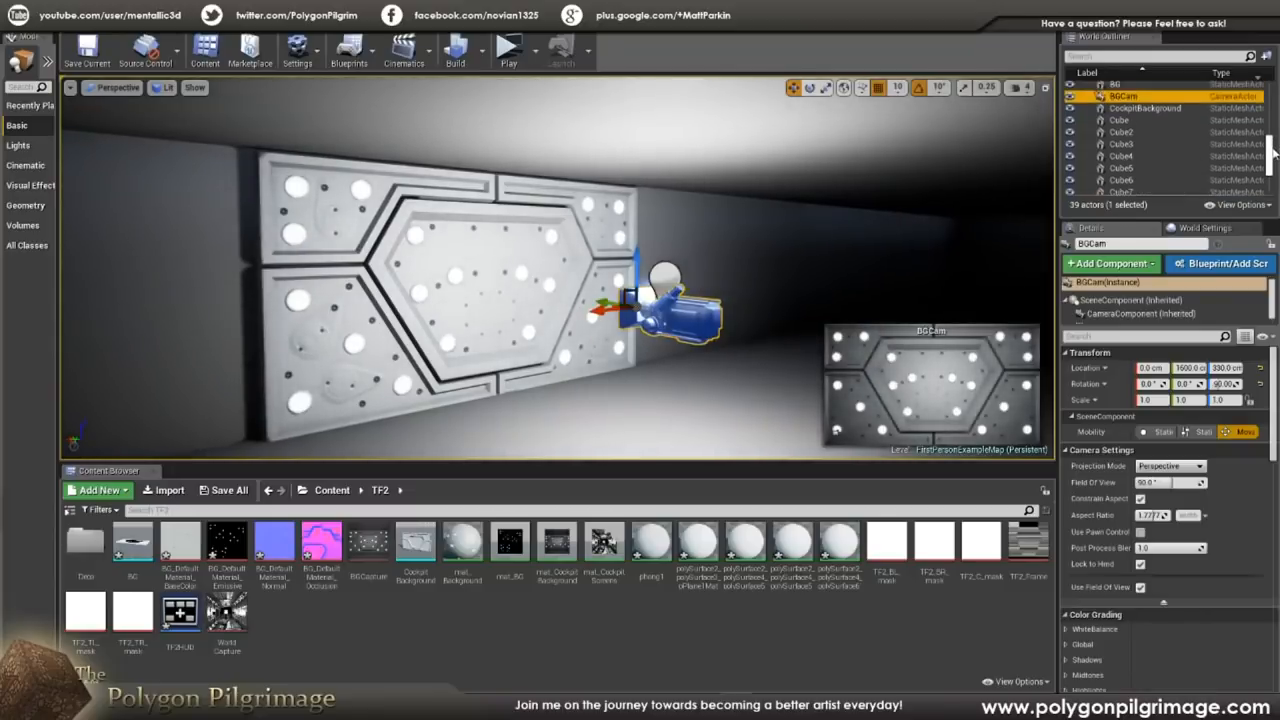
{"action": "left_click_drag", "start_coordinate": [1267, 433], "coordinate": [1274, 490]}
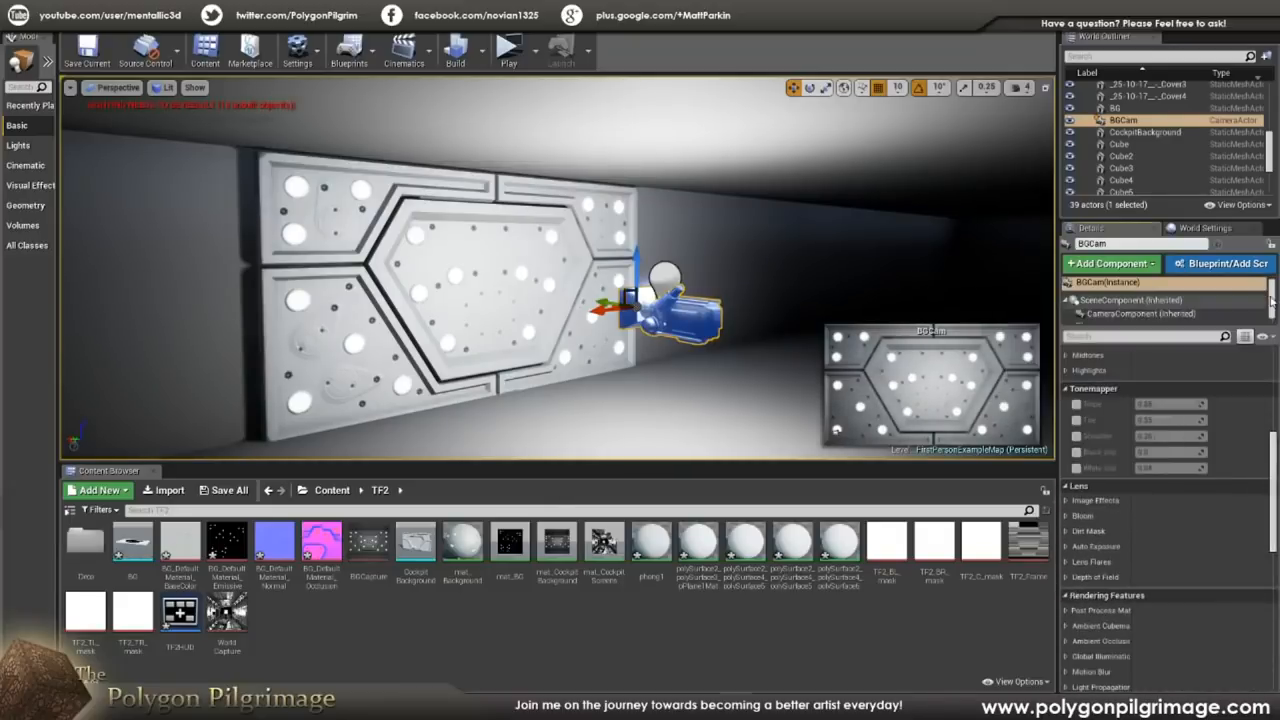
{"action": "scroll", "coordinate": [1162, 310], "scroll_direction": "down", "scroll_amount": 1}
{"action": "left_click", "coordinate": [1160, 317]}
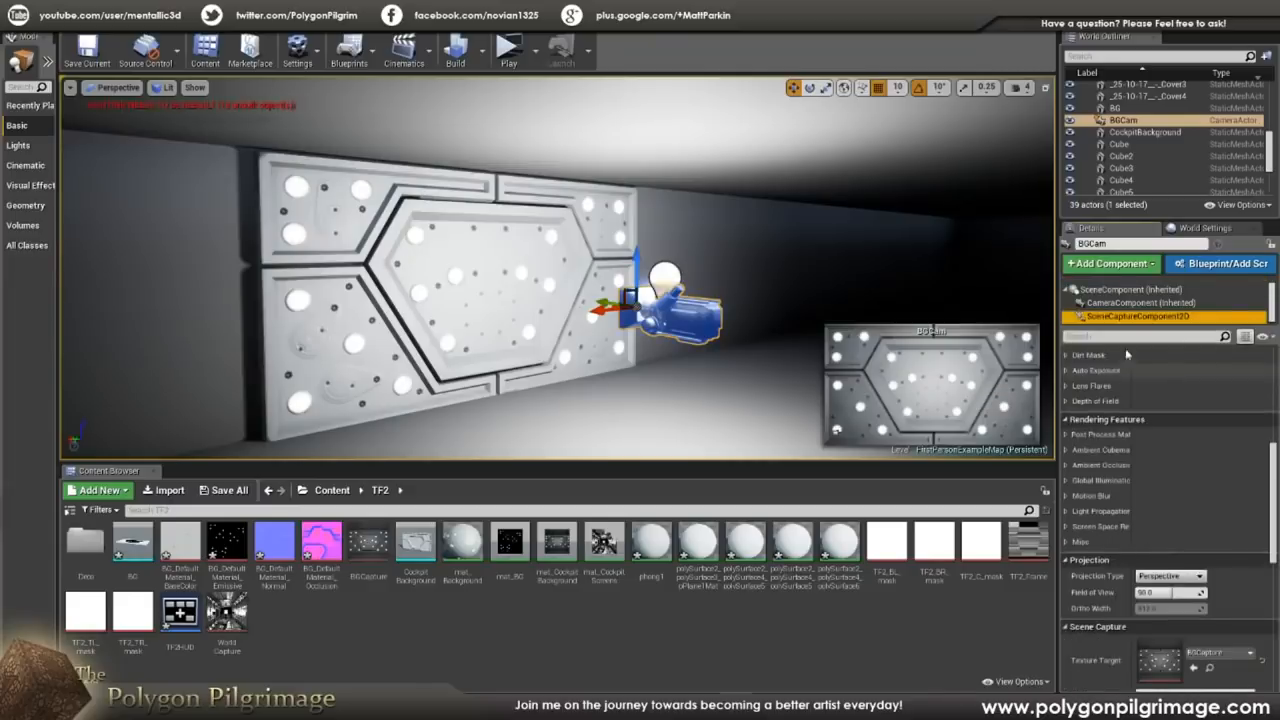
{"action": "left_click_drag", "start_coordinate": [1275, 458], "coordinate": [1275, 492]}
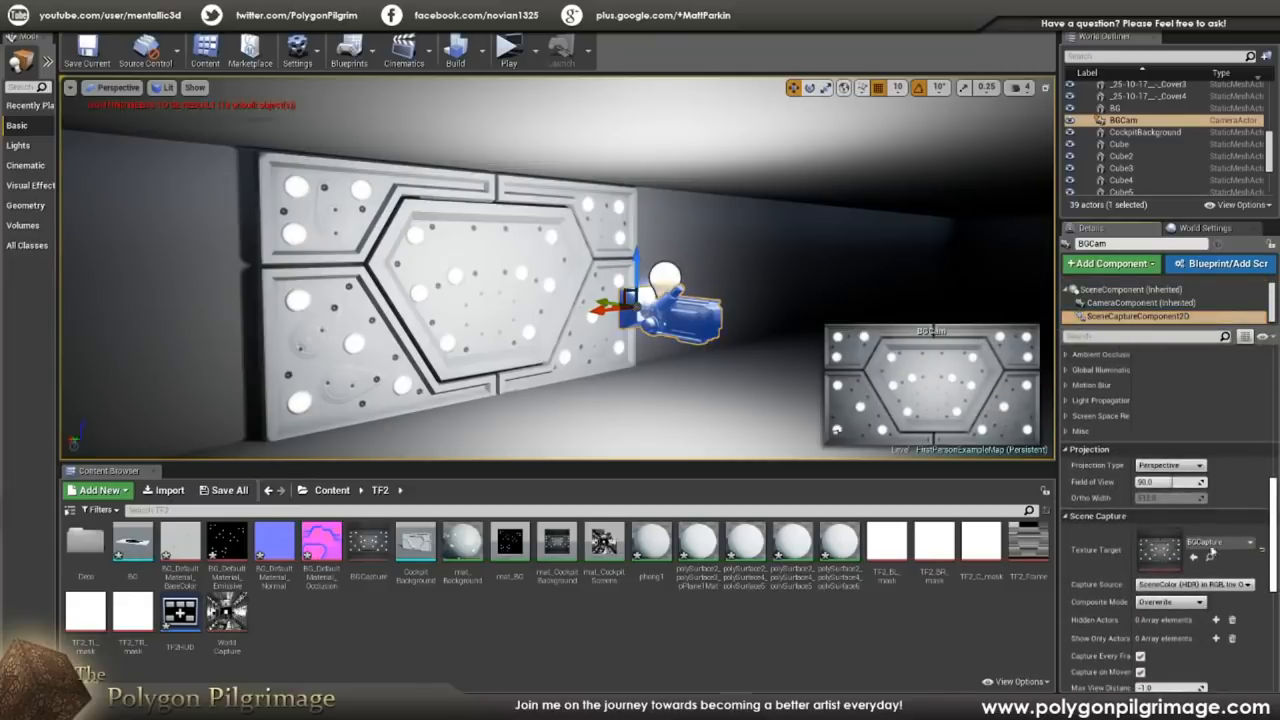
- Point out the WorldCapture and BGCapture render targets in the TF2 folder, and leave the new-asset options without creating anything
{"action": "left_click", "coordinate": [220, 628]}
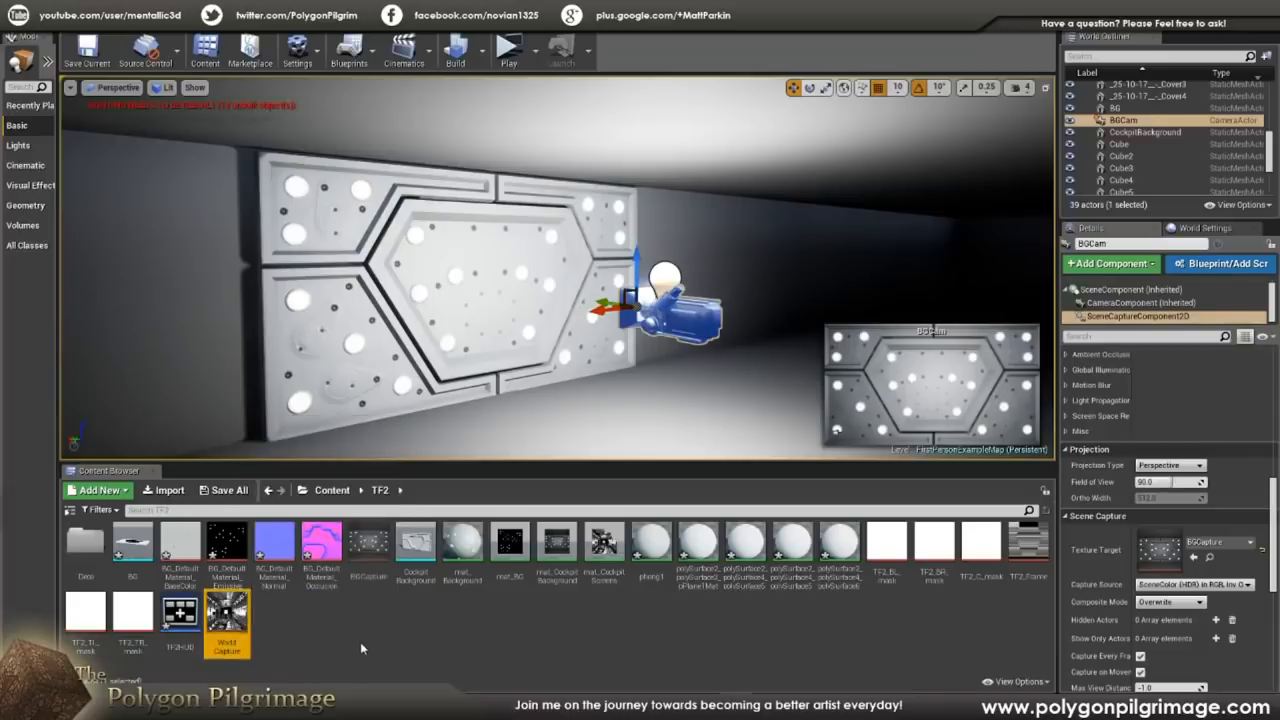
{"action": "left_click", "coordinate": [368, 548]}
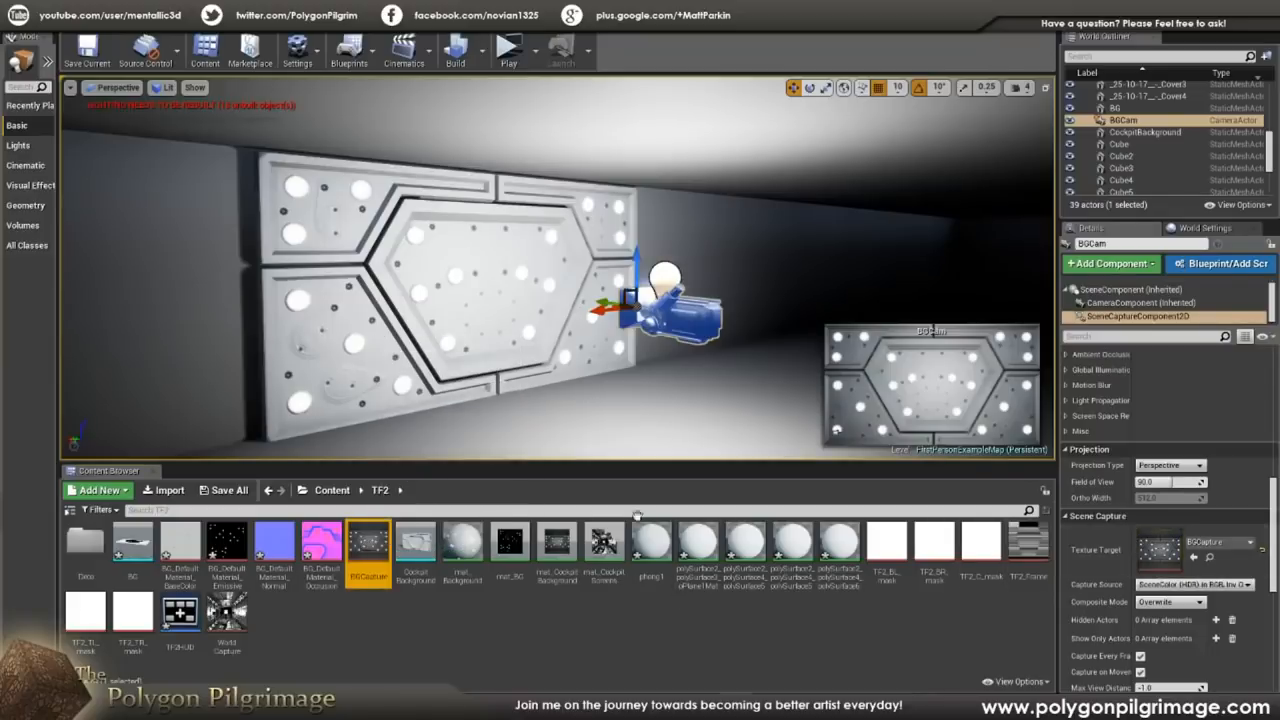
{"action": "left_click", "coordinate": [474, 627]}
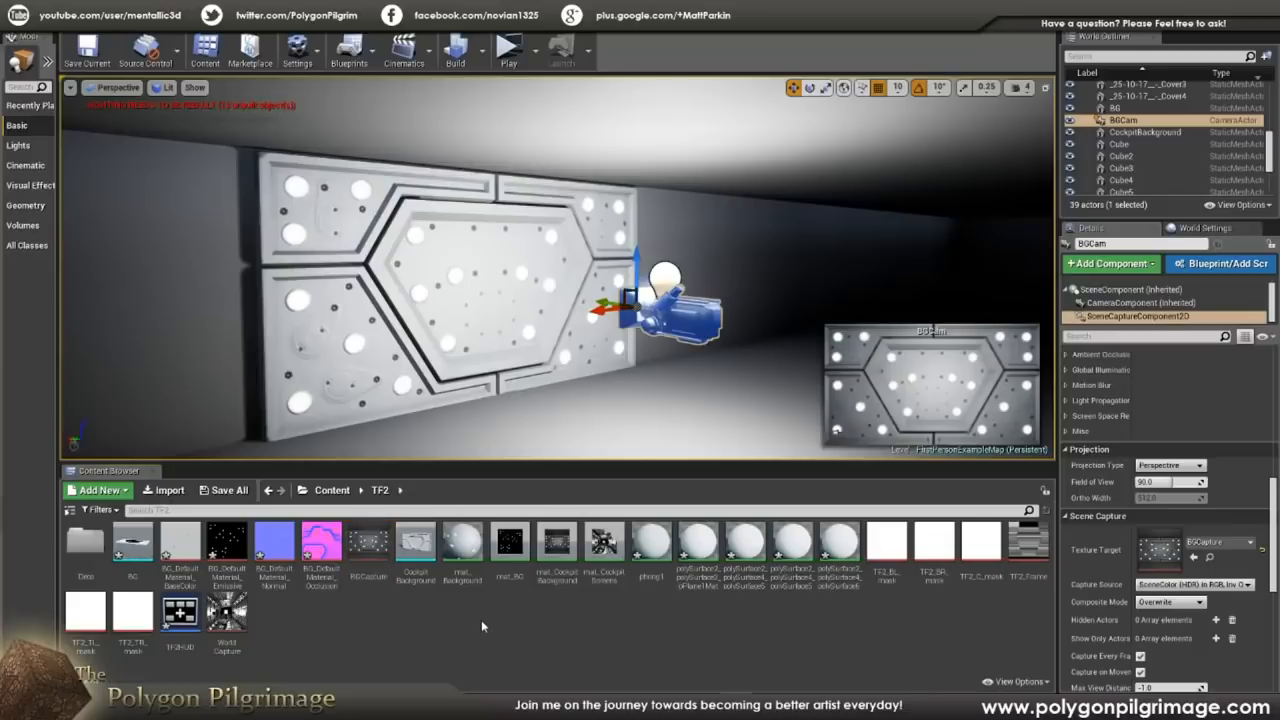
{"action": "right_click", "coordinate": [481, 620]}
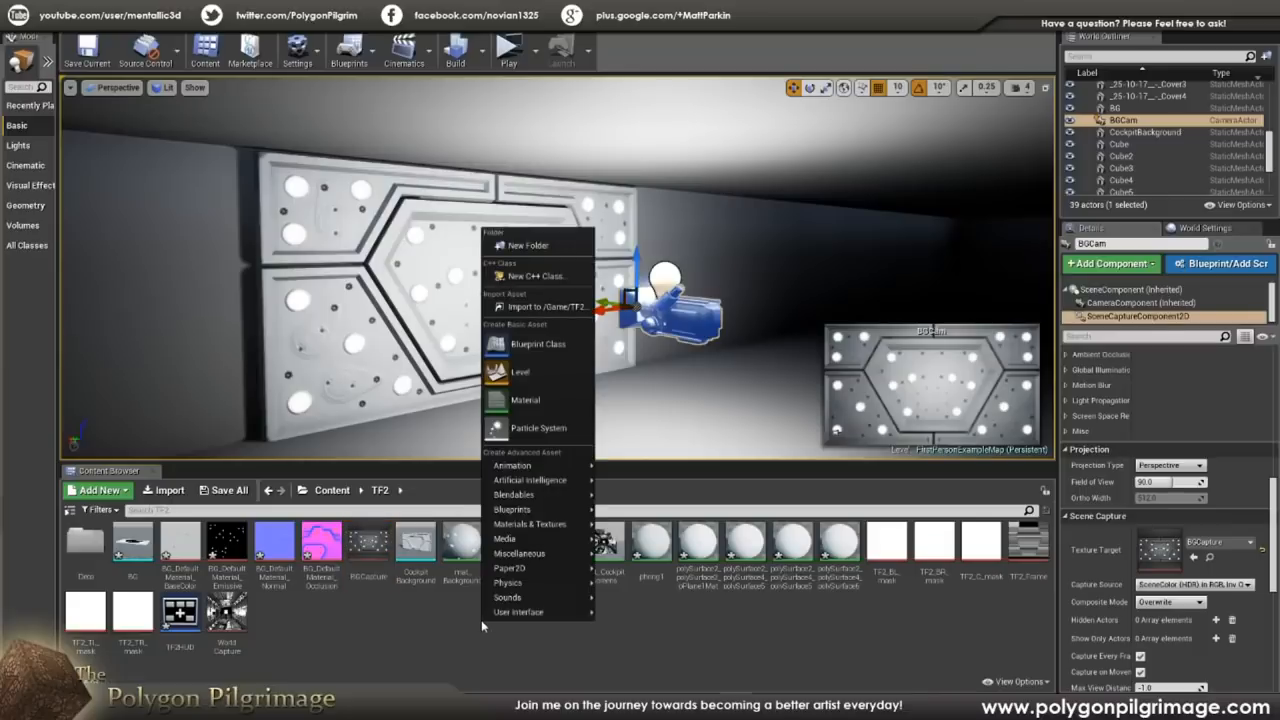
{"action": "left_click", "coordinate": [381, 620]}
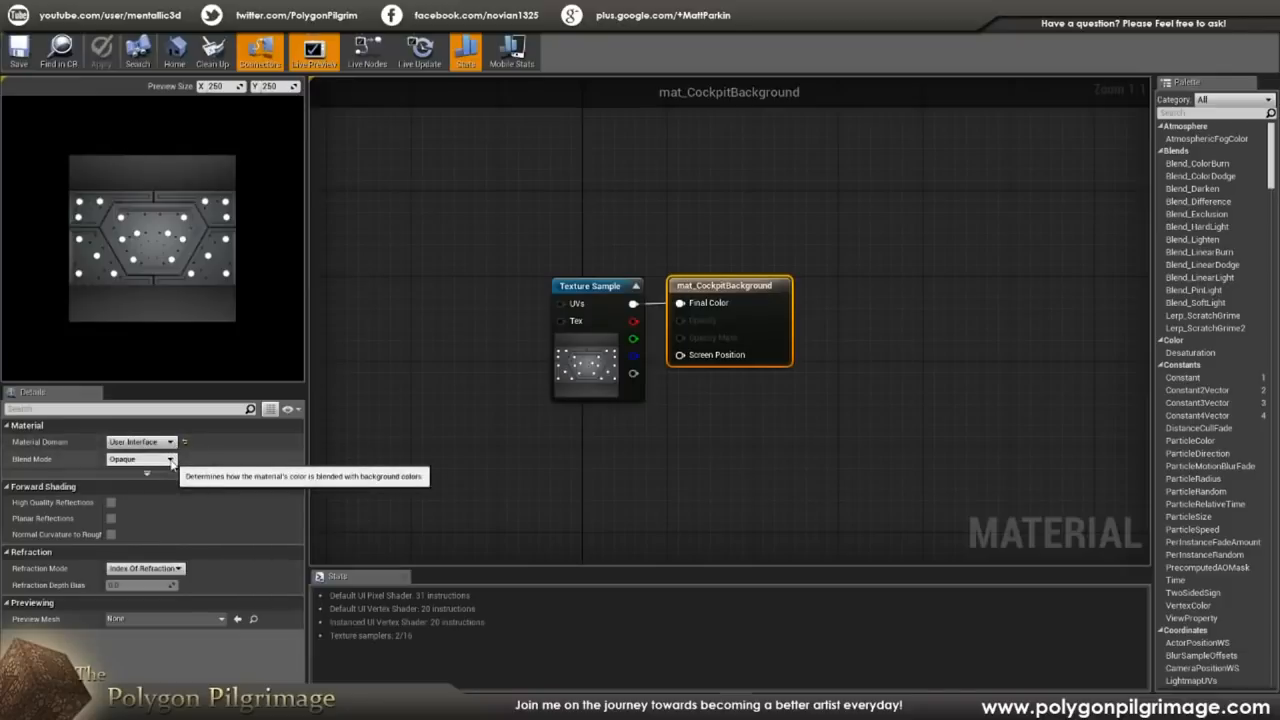
- Examine the Texture Sample node and an enlarged preview of the mat_CockpitBackground material, and return to the level
{"action": "left_click", "coordinate": [463, 278]}
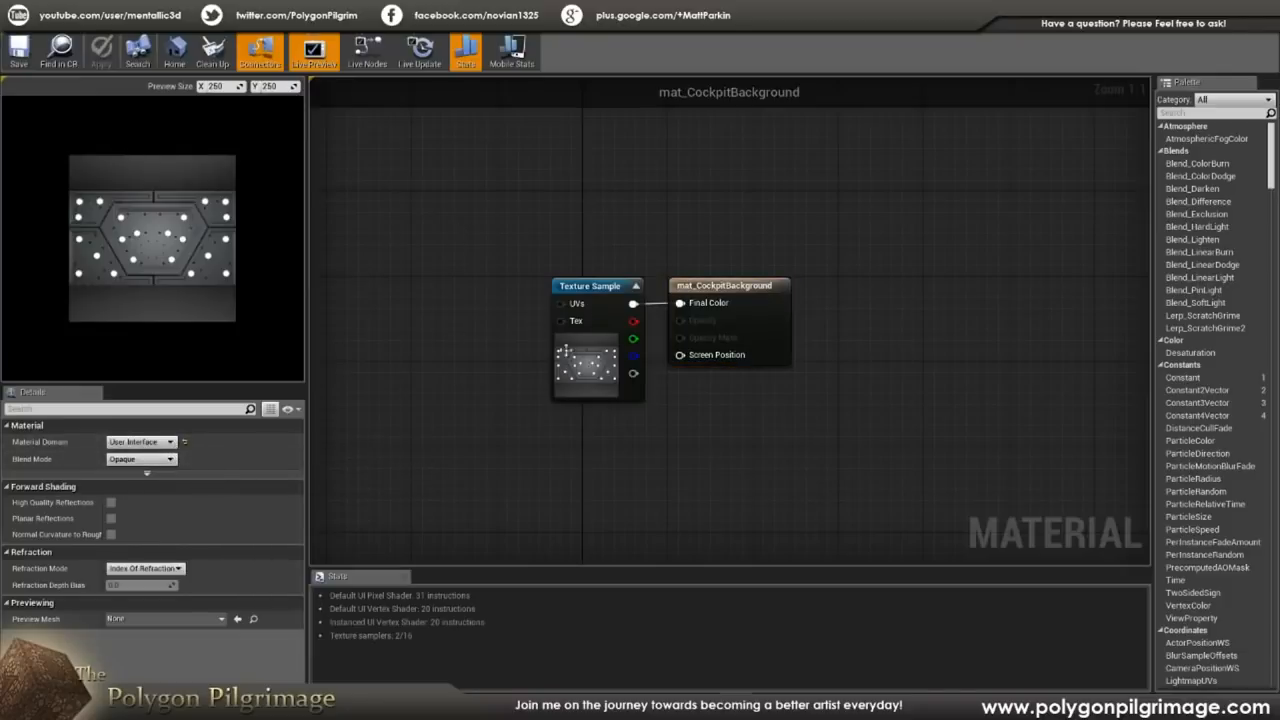
{"action": "left_click", "coordinate": [590, 293]}
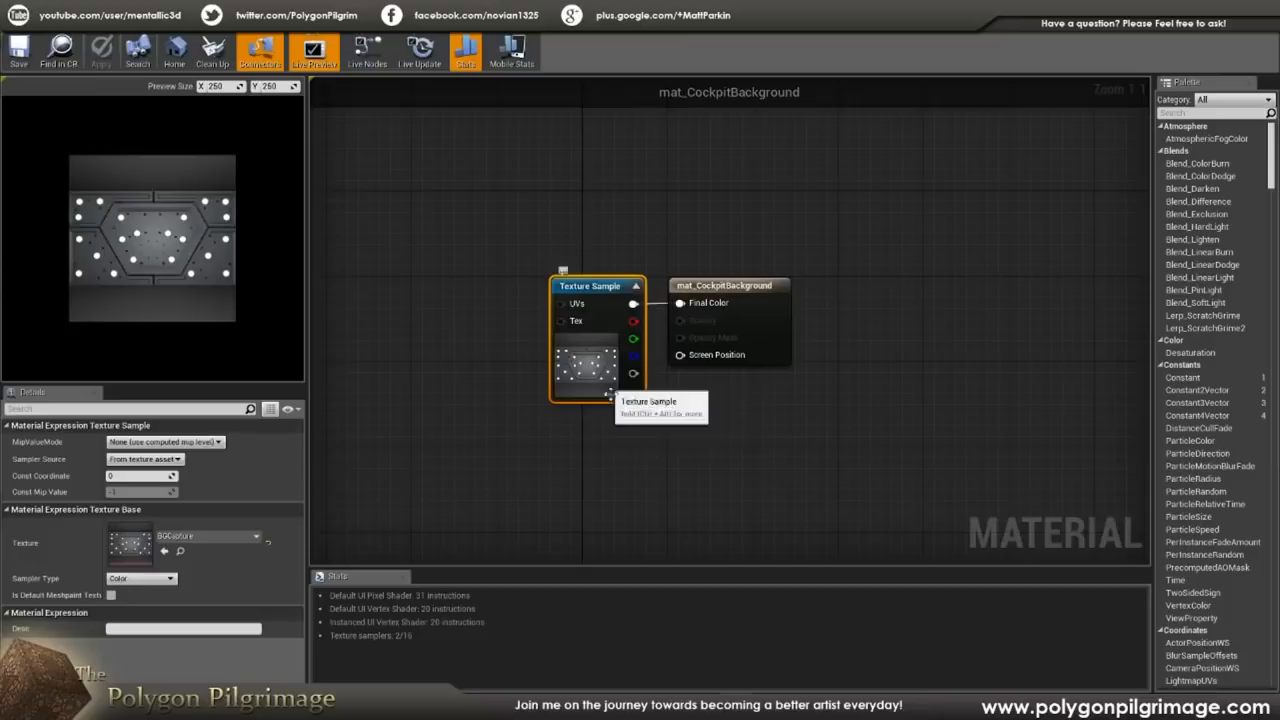
{"action": "left_click", "coordinate": [530, 432]}
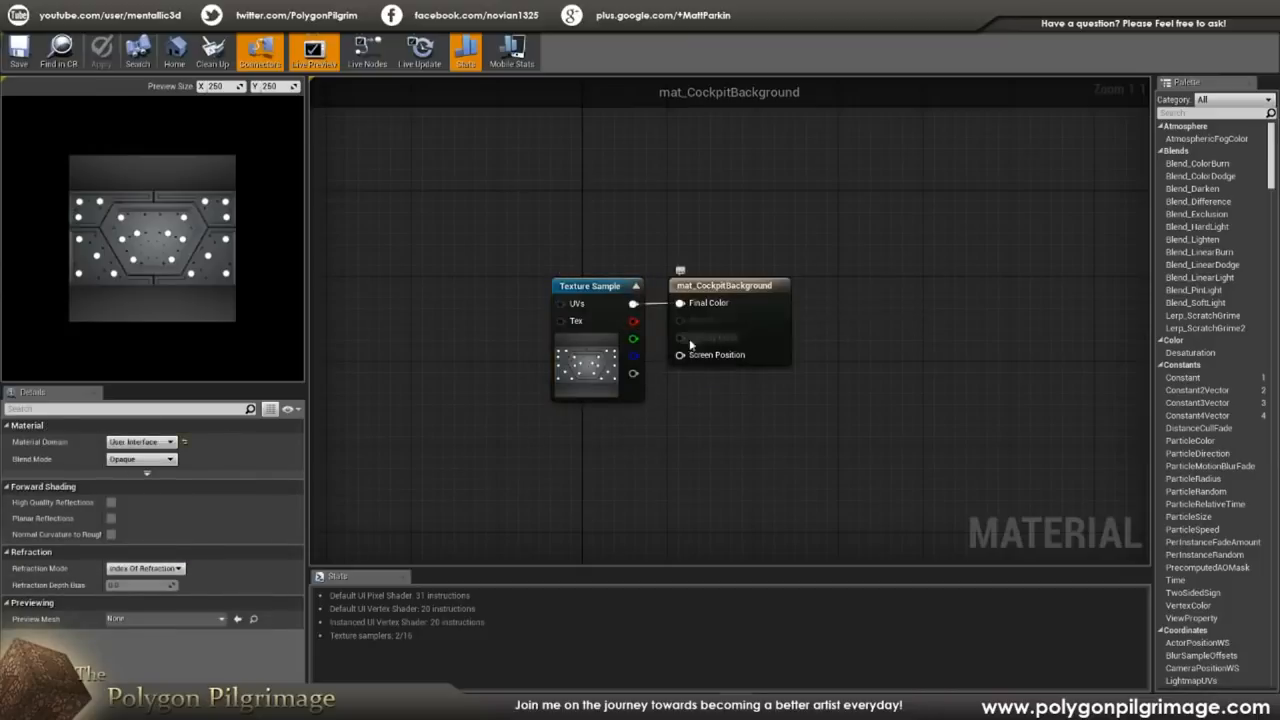
{"action": "scroll", "coordinate": [134, 245], "scroll_direction": "up", "scroll_amount": 4}
{"action": "scroll", "coordinate": [134, 245], "scroll_direction": "up", "scroll_amount": 3}
{"action": "scroll", "coordinate": [222, 312], "scroll_direction": "down", "scroll_amount": 1}
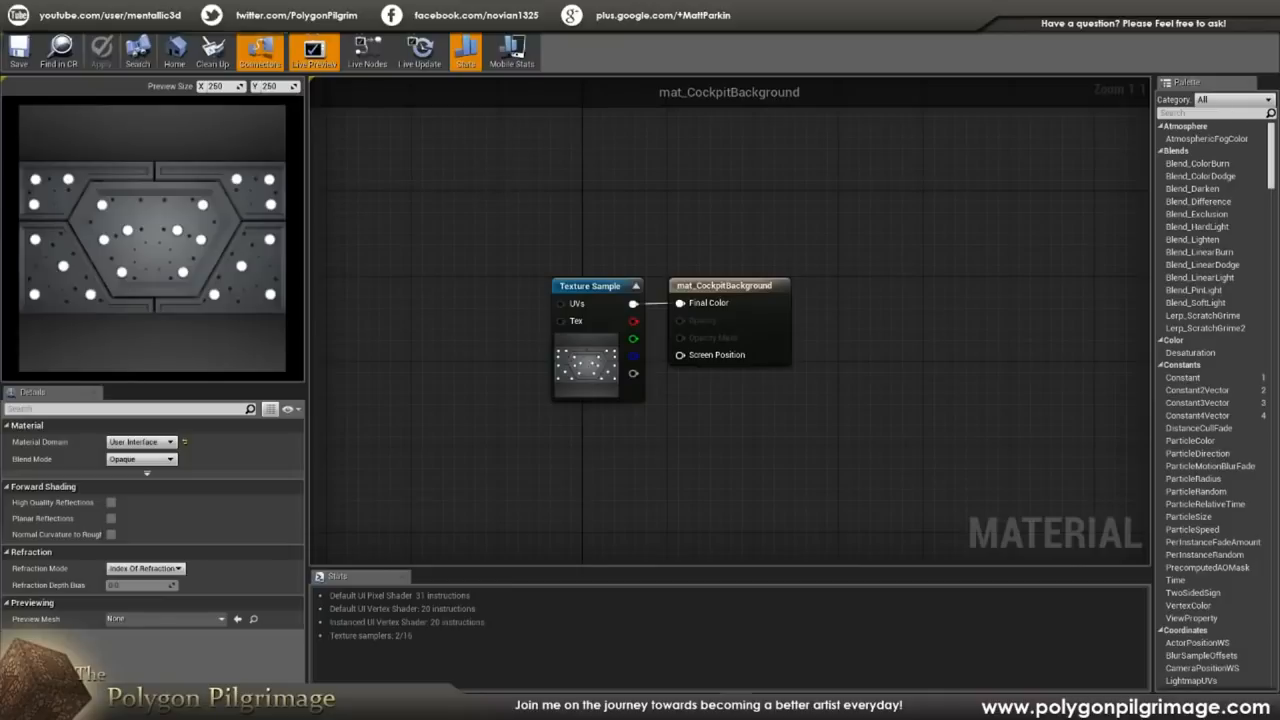
{"action": "left_click", "coordinate": [420, 50]}
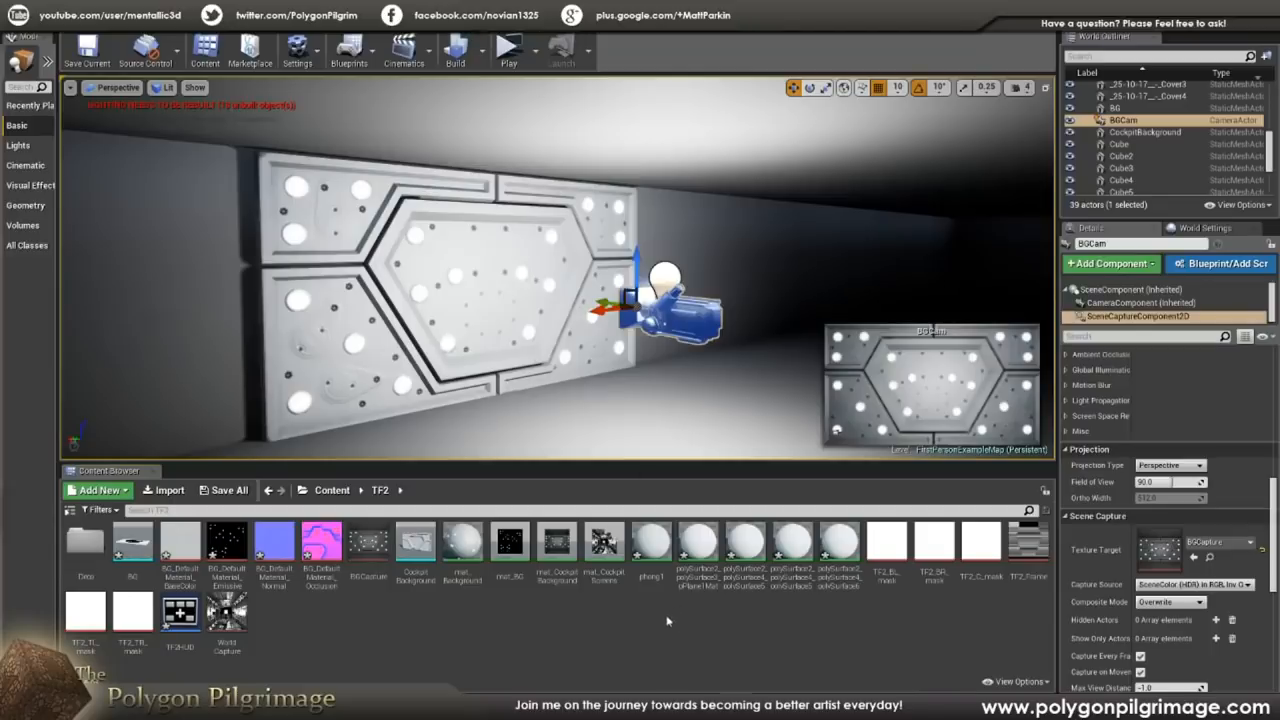
- Open the mat_CockpitScreens material and select the Texture Sample node beside its output to check the texture used
{"action": "left_click", "coordinate": [600, 543]}
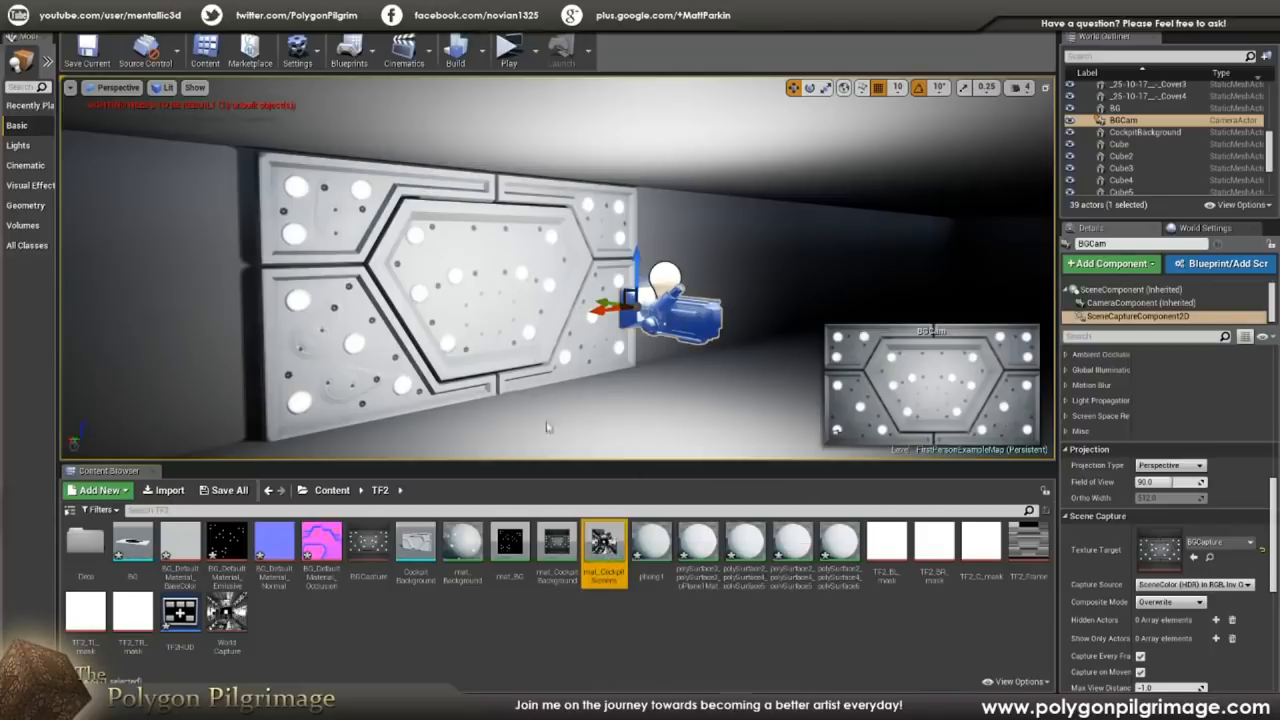
{"action": "double_click", "coordinate": [603, 545]}
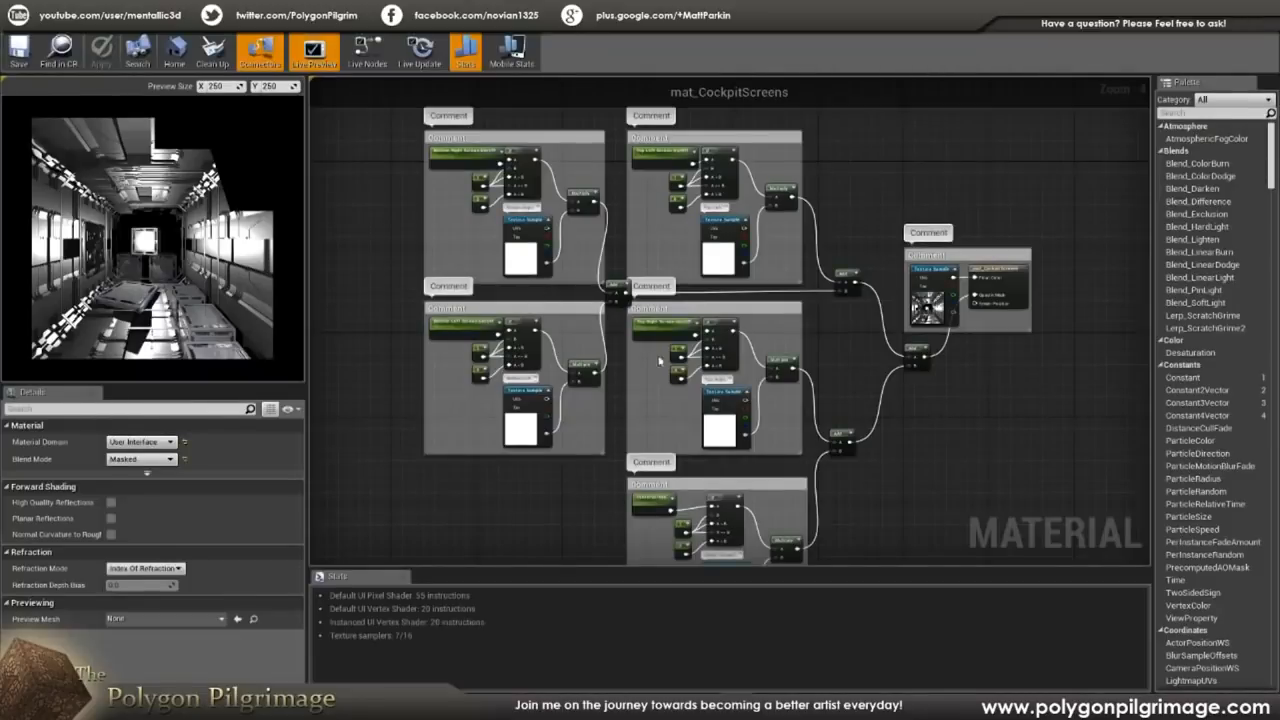
{"action": "right_click_drag", "start_coordinate": [877, 258], "coordinate": [854, 291]}
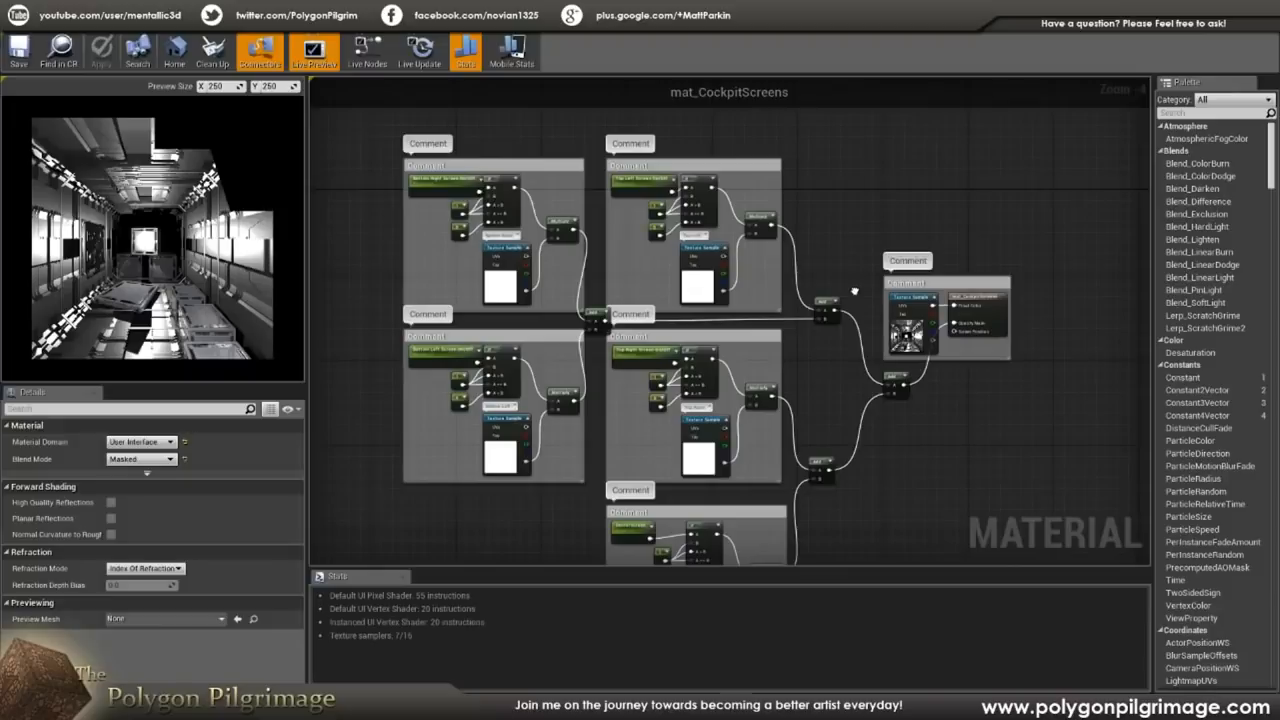
{"action": "right_click_drag", "start_coordinate": [849, 245], "coordinate": [847, 188]}
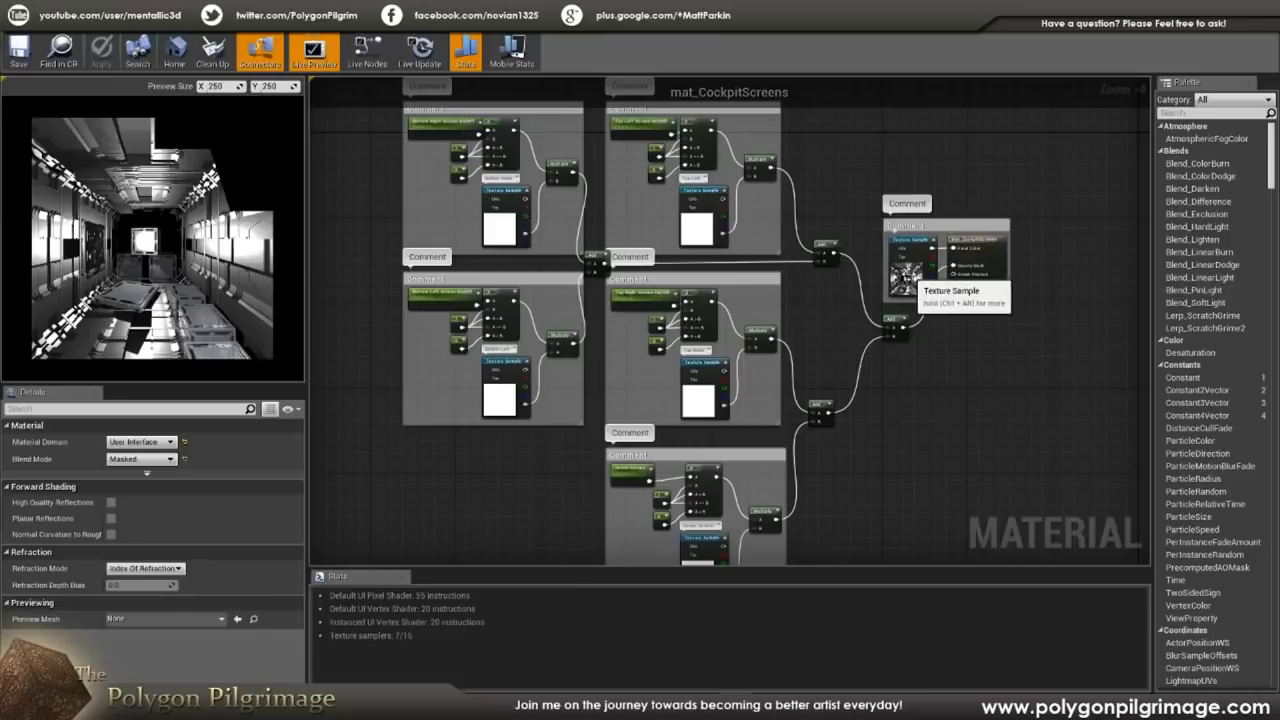
{"action": "left_click", "coordinate": [905, 278]}
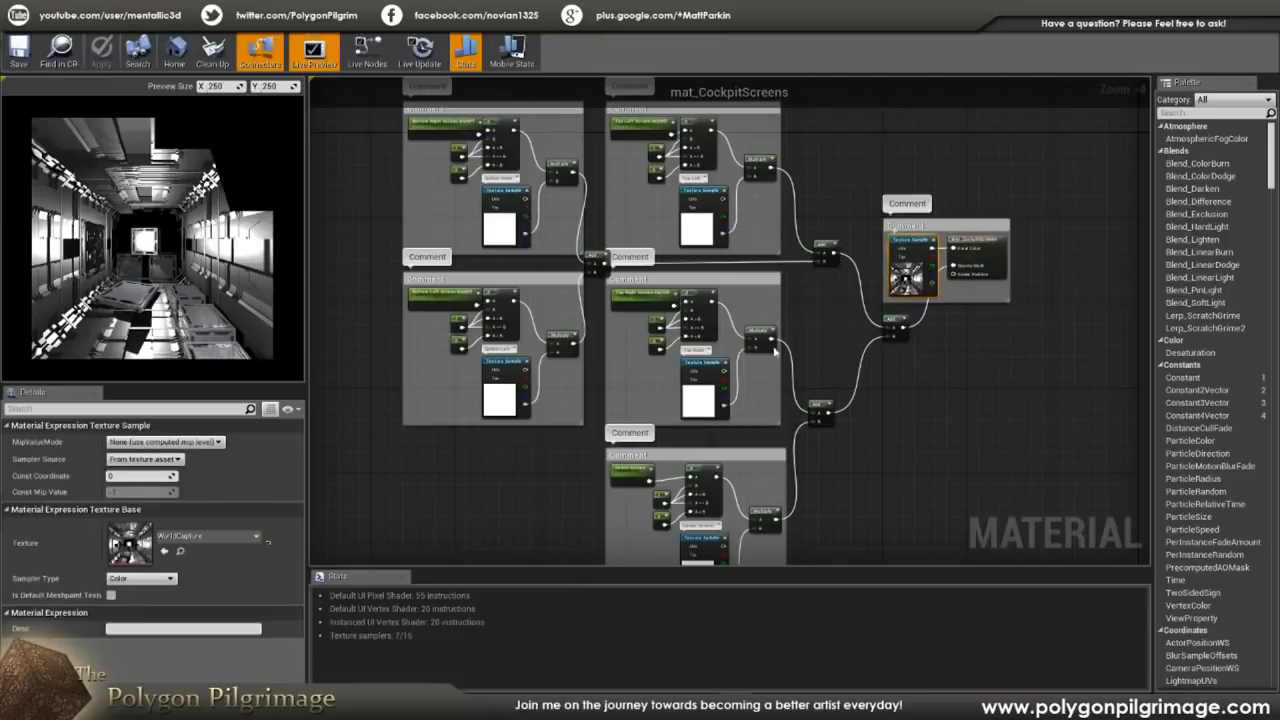
- Examine how the commented screen mask groups in mat_CockpitScreens combine through Multiply and Add nodes into the Opacity Mask
{"action": "left_click", "coordinate": [929, 370]}
{"action": "scroll", "coordinate": [855, 195], "scroll_direction": "up", "scroll_amount": 2}
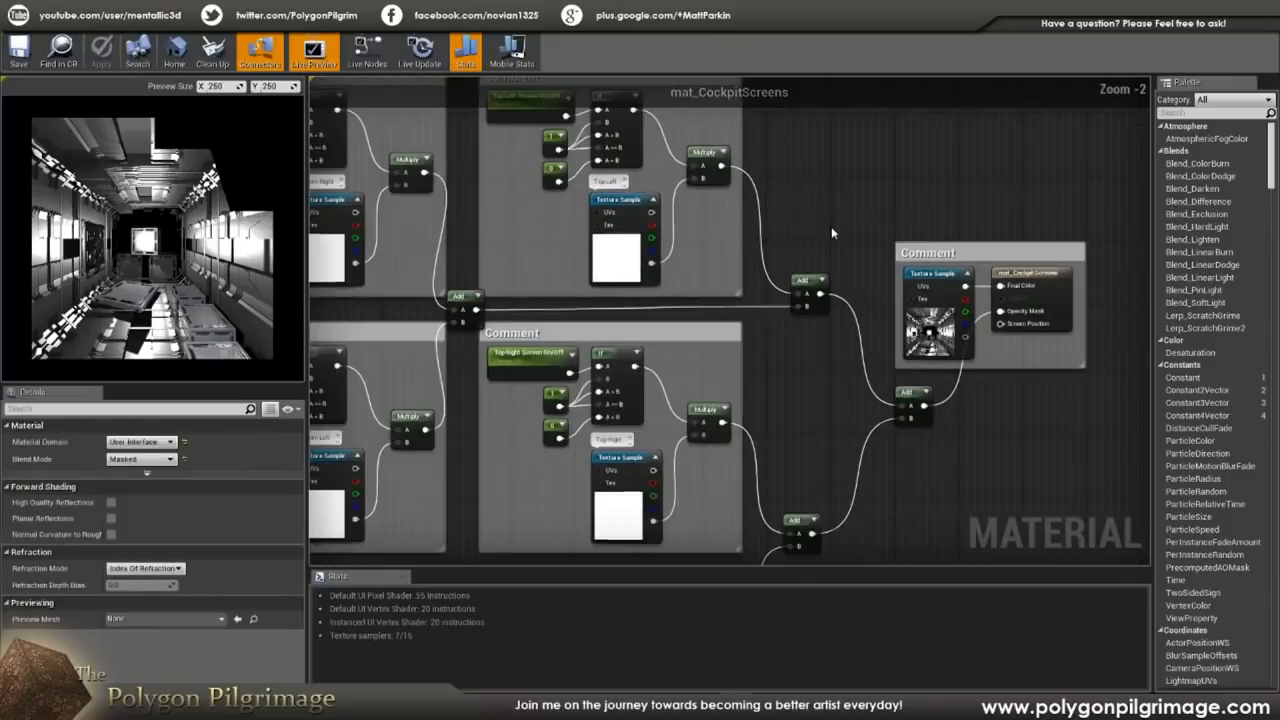
{"action": "scroll", "coordinate": [831, 226], "scroll_direction": "down", "scroll_amount": 4}
{"action": "scroll", "coordinate": [831, 229], "scroll_direction": "up", "scroll_amount": 3}
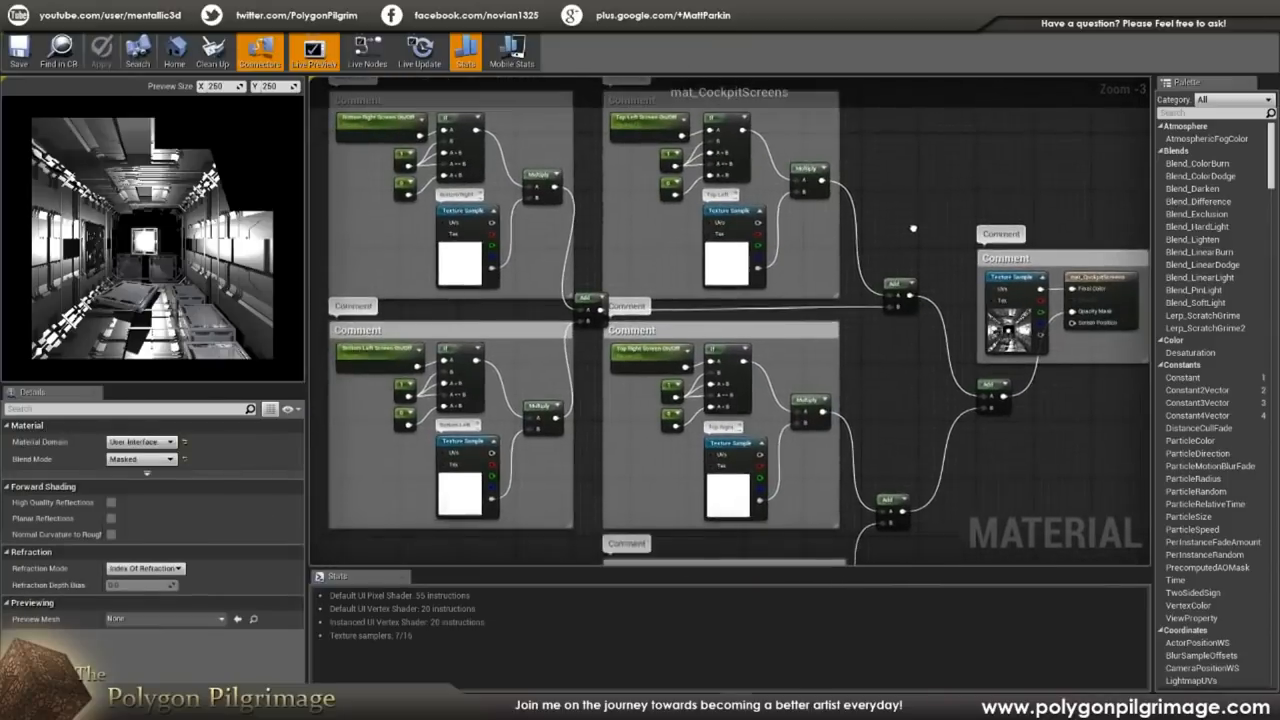
{"action": "scroll", "coordinate": [912, 232], "scroll_direction": "down", "scroll_amount": 1}
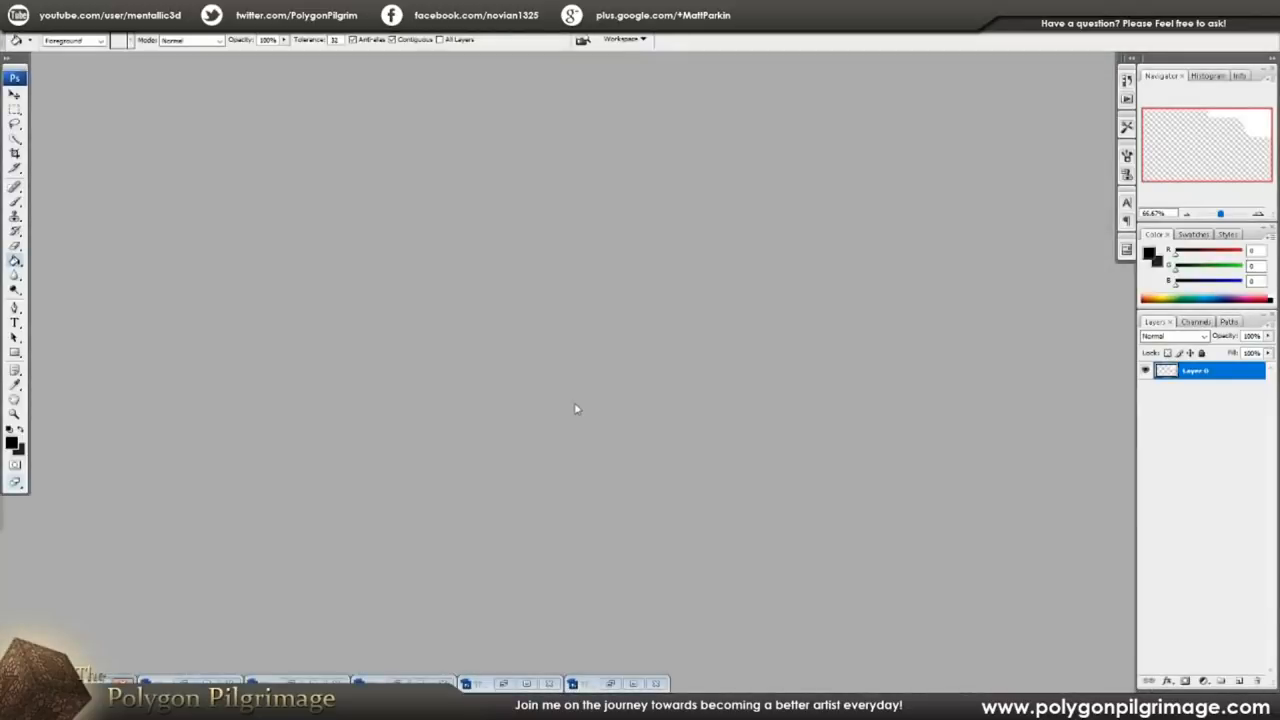
- Switch to Photoshop and restore the minimized TF2 screen mask images and the TF2_Frame.png image
{"action": "left_click", "coordinate": [610, 683]}
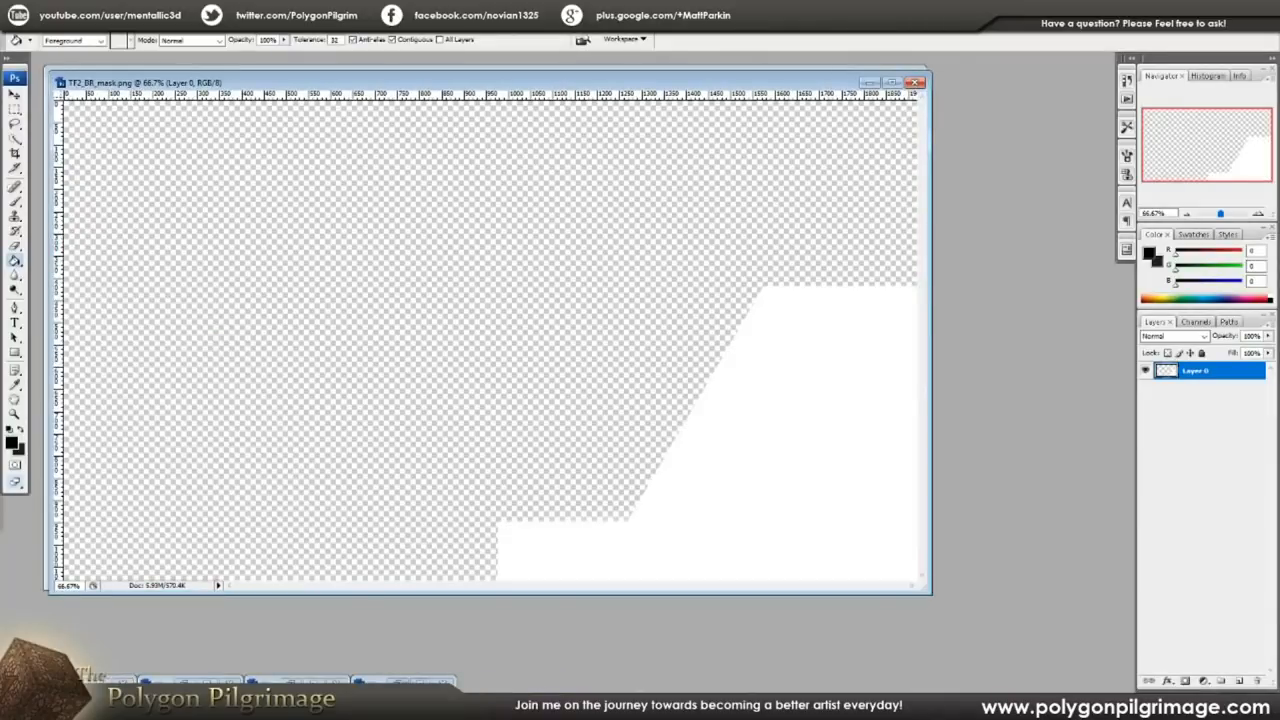
{"action": "left_click", "coordinate": [395, 682]}
{"action": "left_click", "coordinate": [291, 682]}
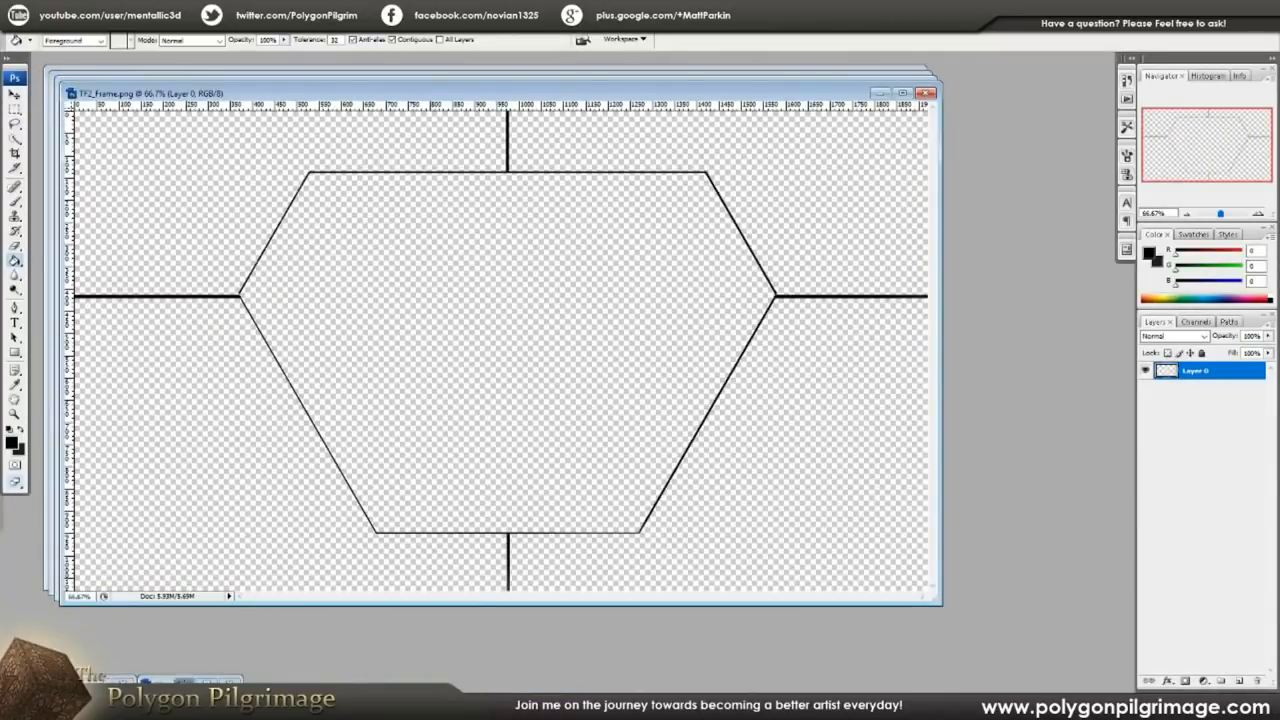
{"action": "left_click", "coordinate": [187, 683]}
{"action": "left_click", "coordinate": [83, 682]}
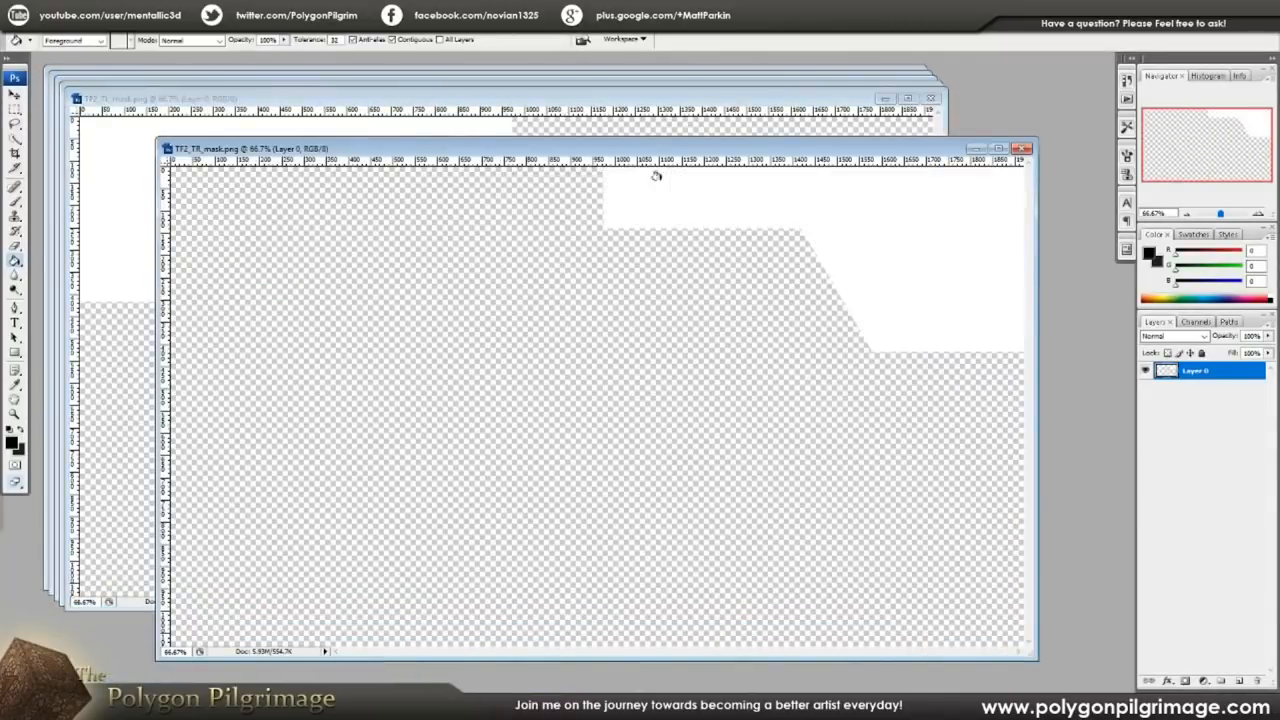
- Review the TR mask, TL mask, frame, C mask, BR mask and BL mask images in turn, minimizing each except the last
{"action": "left_click_drag", "start_coordinate": [751, 150], "coordinate": [769, 129]}
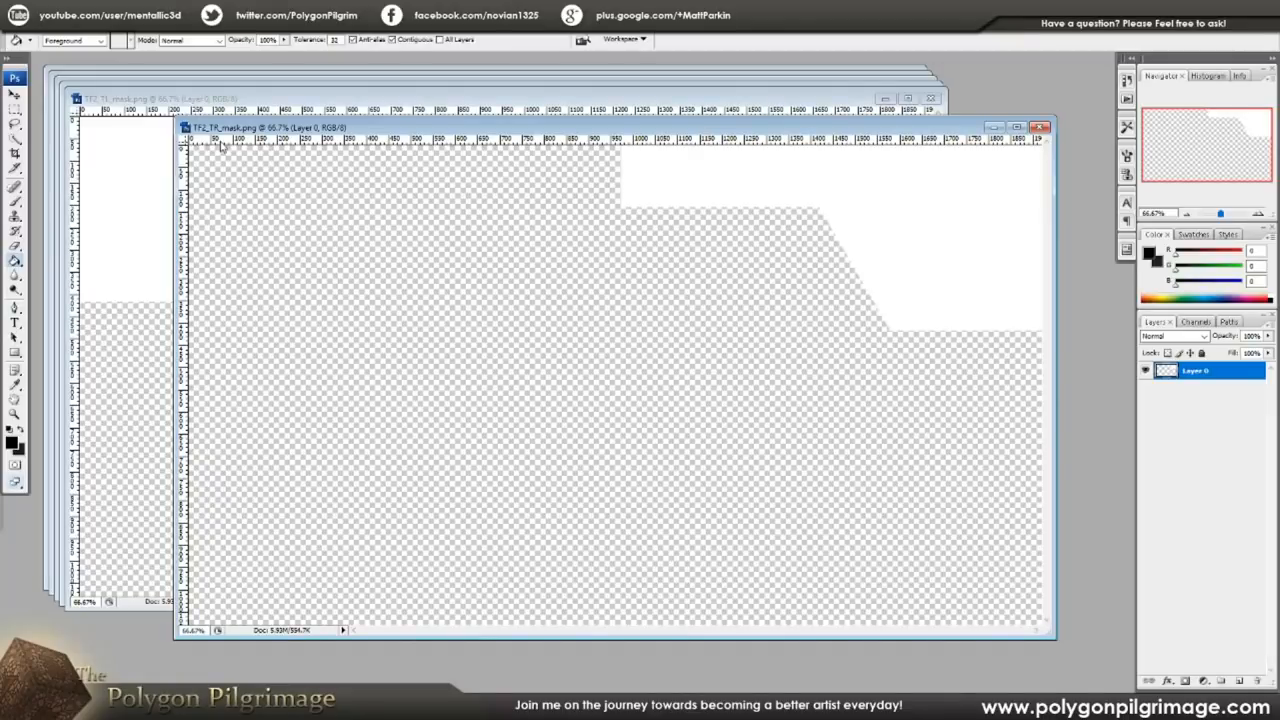
{"action": "left_click", "coordinate": [995, 128]}
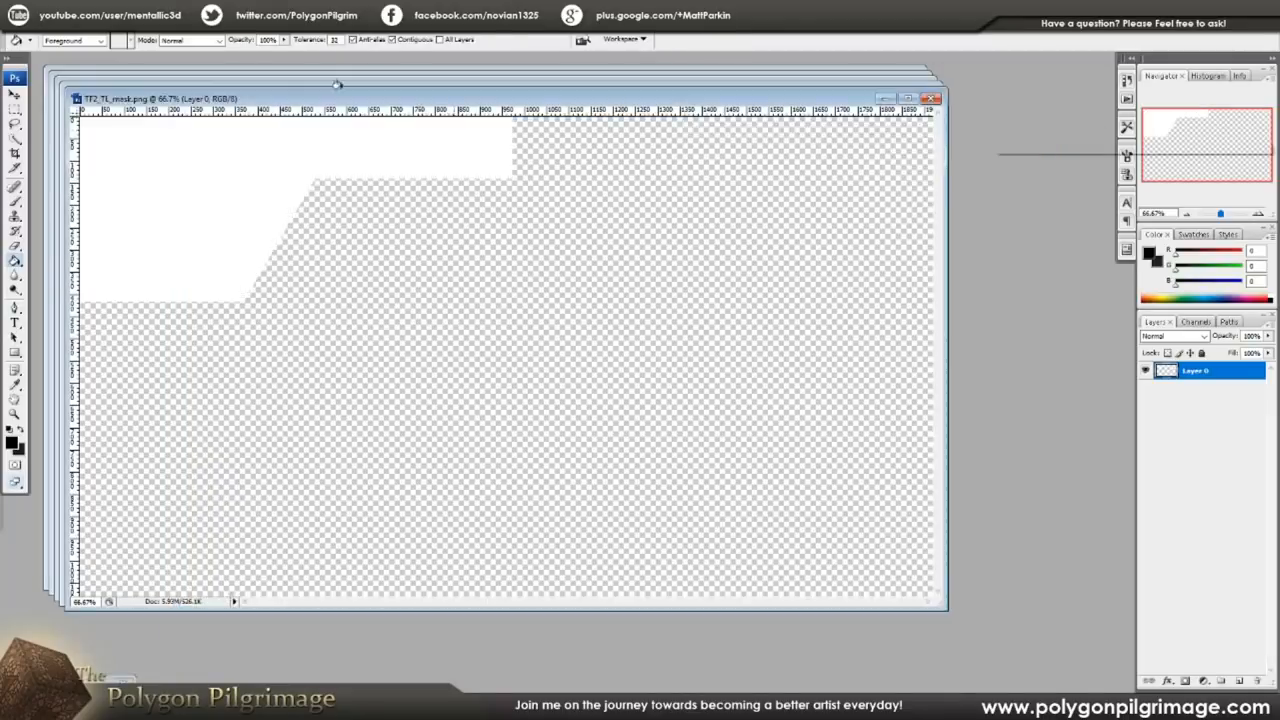
{"action": "left_click_drag", "start_coordinate": [332, 102], "coordinate": [514, 138]}
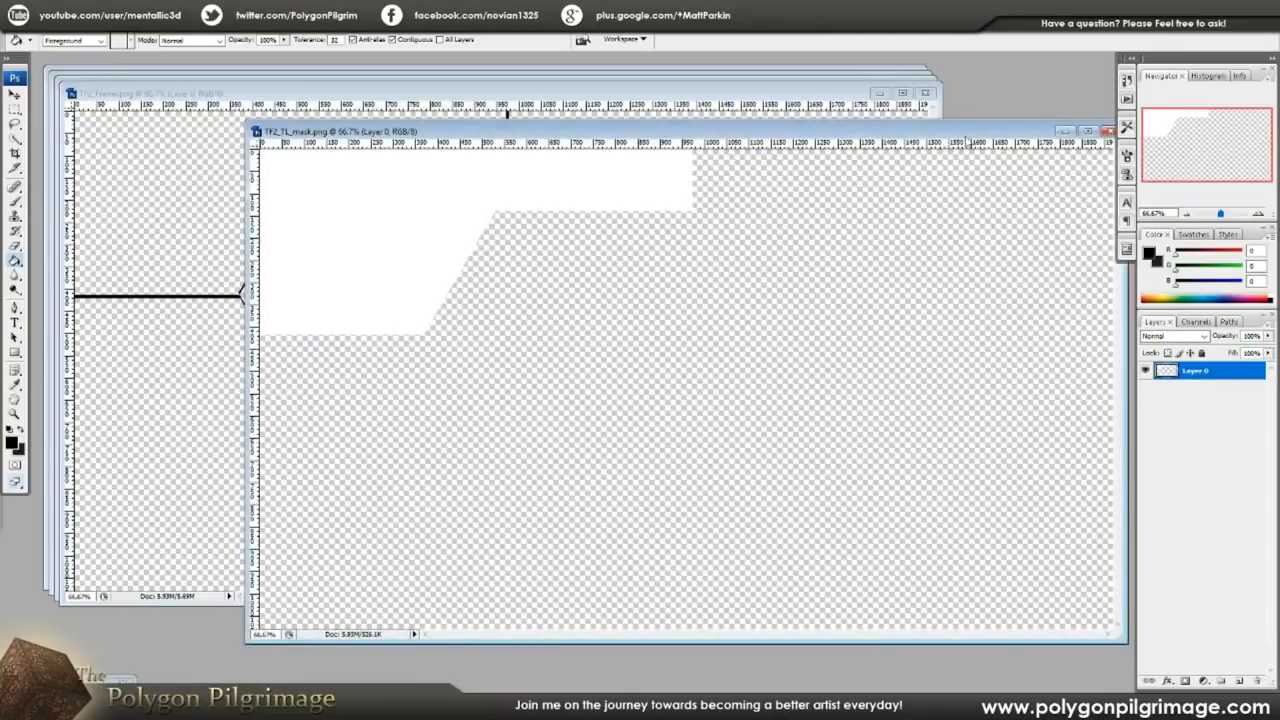
{"action": "left_click", "coordinate": [1067, 133]}
{"action": "left_click_drag", "start_coordinate": [690, 93], "coordinate": [790, 106]}
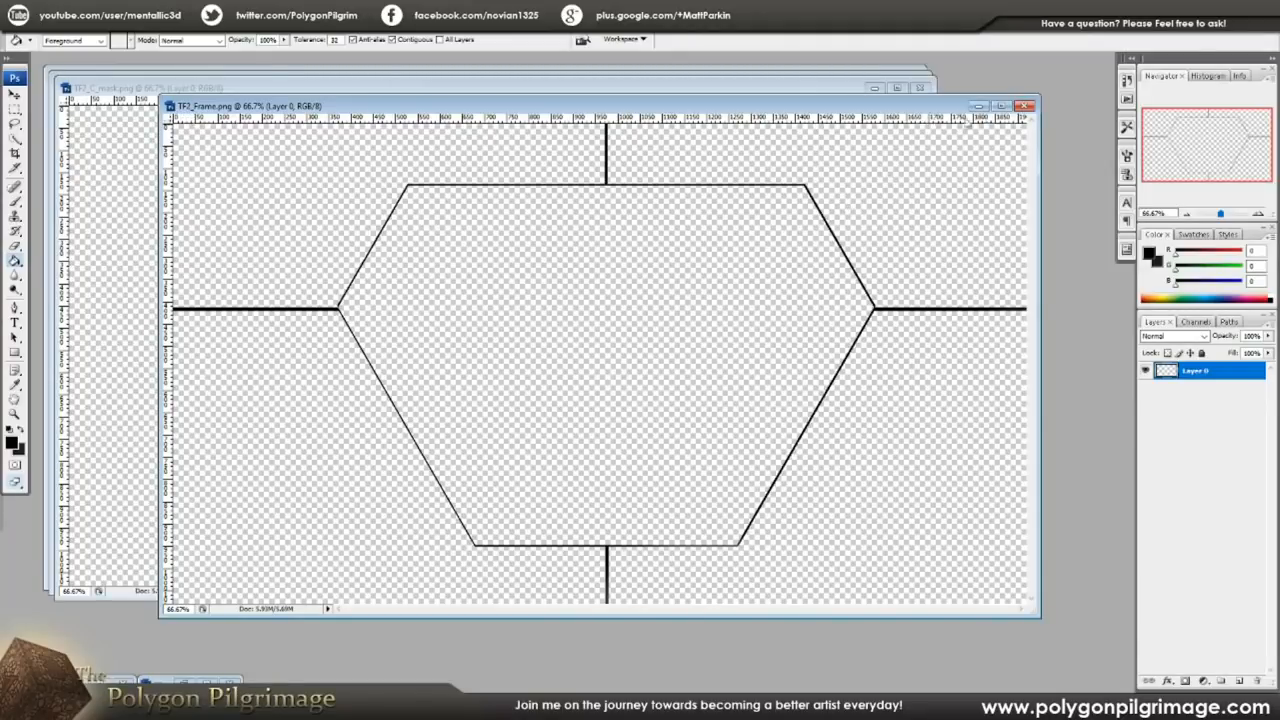
{"action": "left_click", "coordinate": [977, 106]}
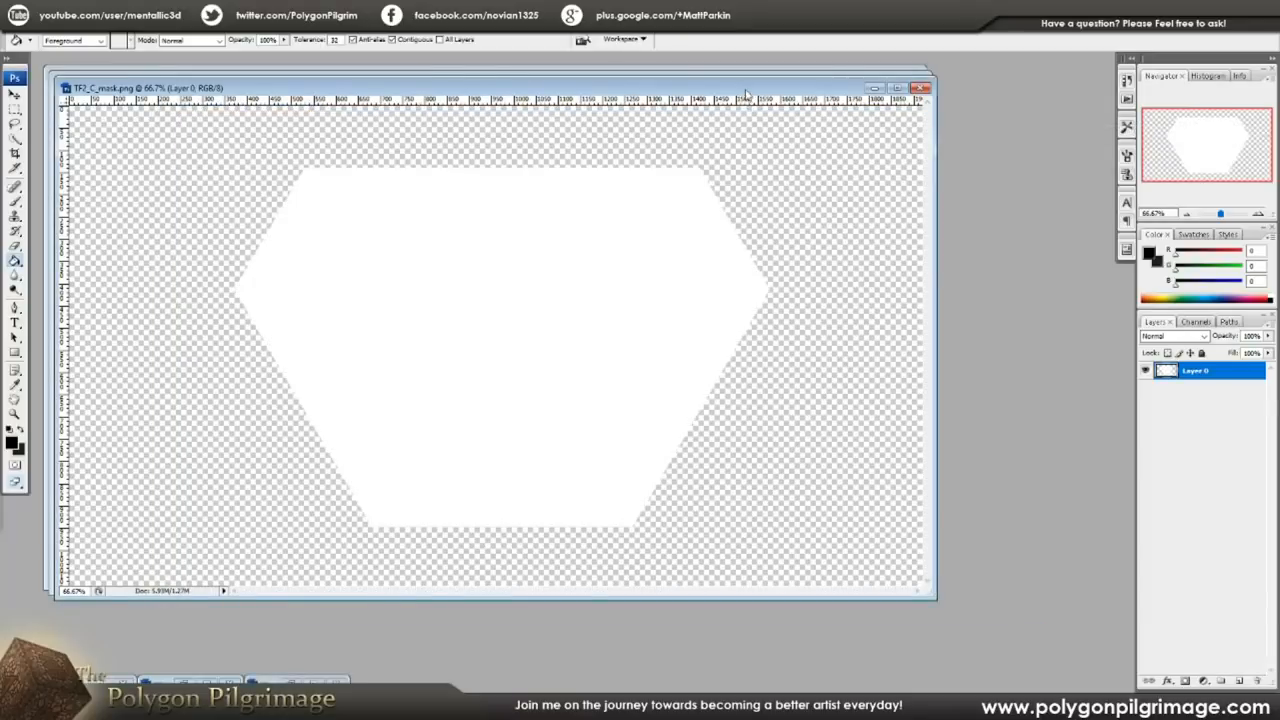
{"action": "left_click", "coordinate": [871, 88]}
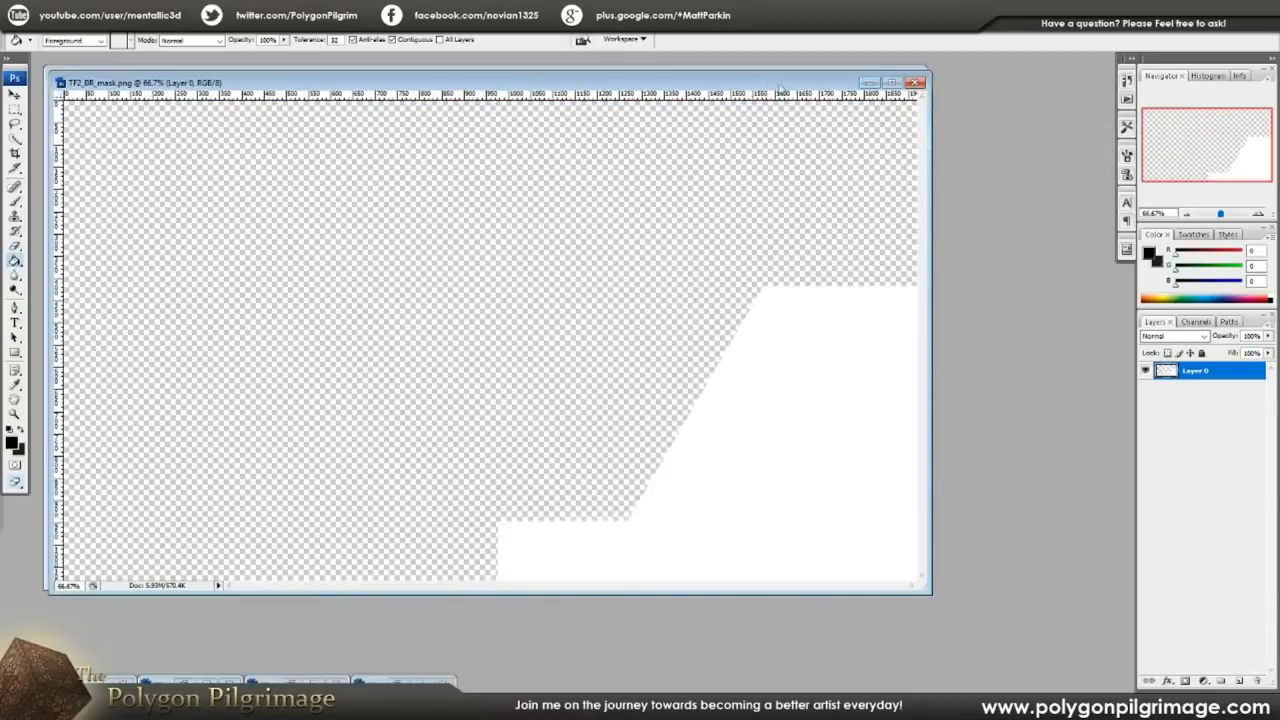
{"action": "left_click", "coordinate": [869, 80]}
{"action": "left_click_drag", "start_coordinate": [752, 82], "coordinate": [860, 98]}
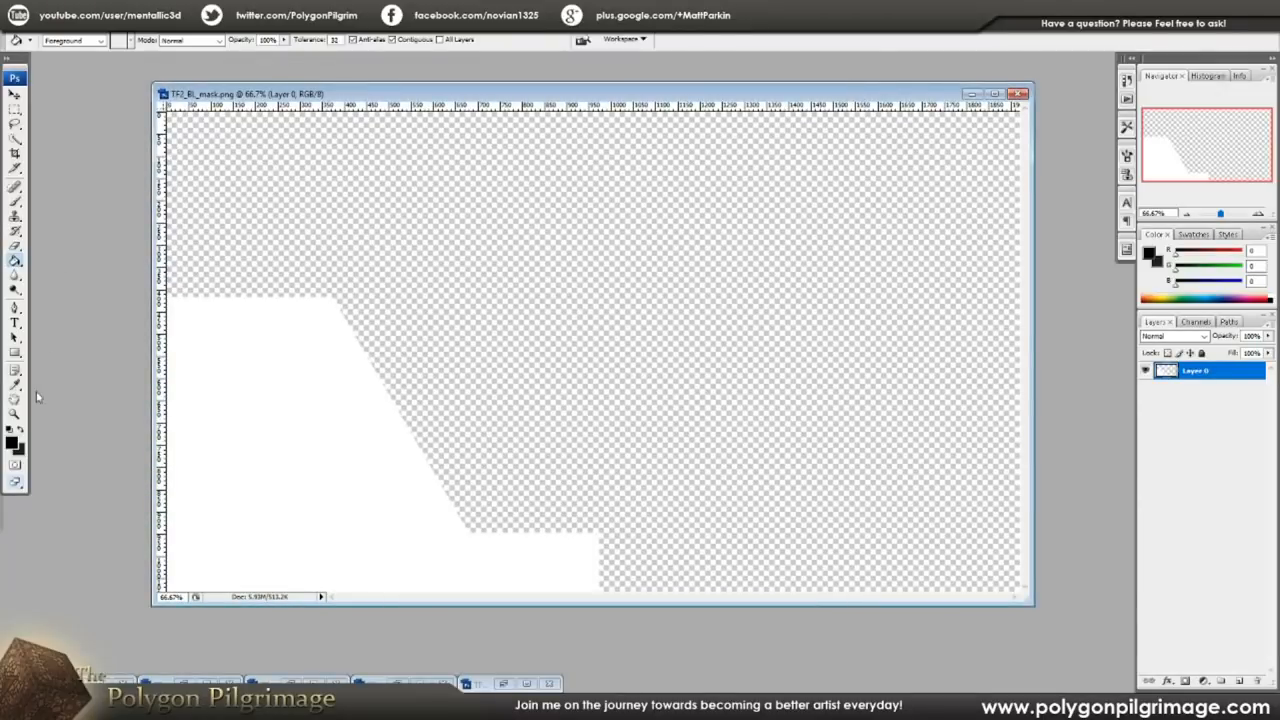
- Try drawing a six-sided shape on TF2_BL_mask.png with the Polygon tool, and undo it
{"action": "left_click", "coordinate": [15, 353]}
{"action": "left_click_drag", "start_coordinate": [15, 353], "coordinate": [52, 380]}
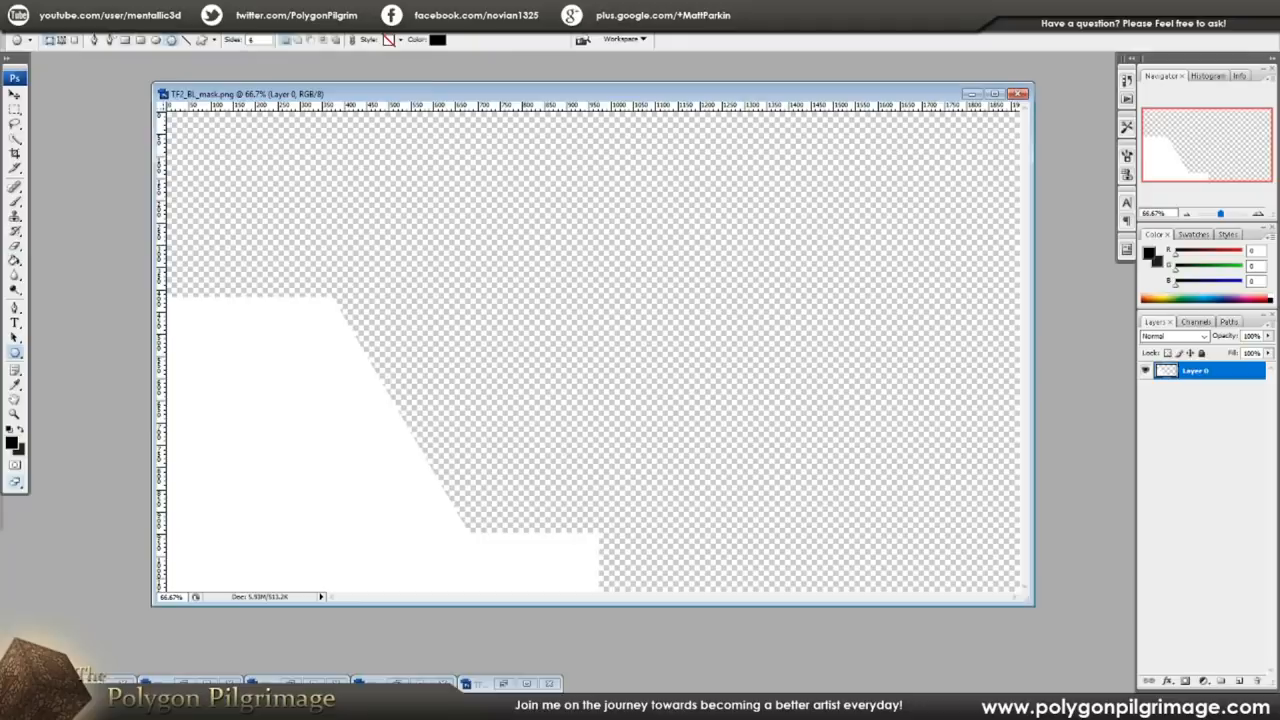
{"action": "left_click_drag", "start_coordinate": [460, 221], "coordinate": [668, 349]}
{"action": "key", "text": "ctrl+z"}
- Draw a large black hexagon over the middle of TF2_BL_mask.png using a hexagon preset of the Custom Shape tool
{"action": "left_click", "coordinate": [201, 40]}
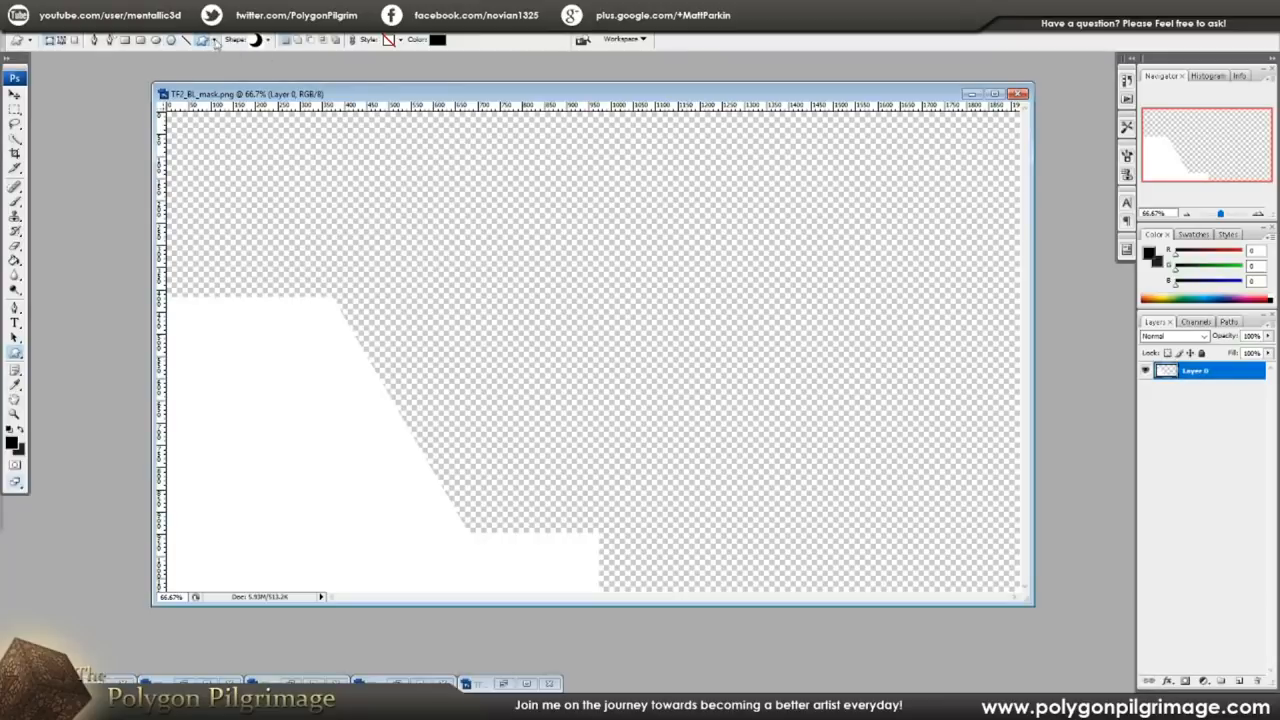
{"action": "left_click", "coordinate": [268, 40]}
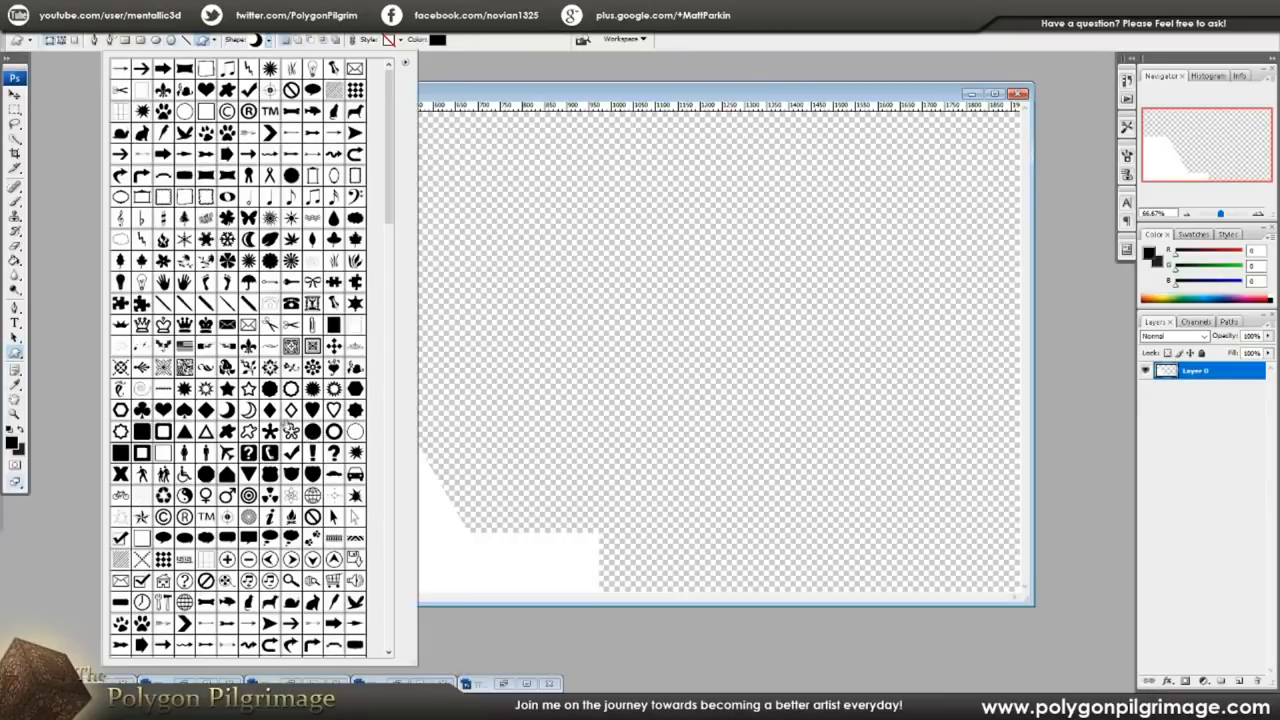
{"action": "double_click", "coordinate": [356, 389]}
{"action": "left_click_drag", "start_coordinate": [470, 230], "coordinate": [840, 552]}
- Reposition the black hexagon on the canvas with the Move tool, trying it against the white mask's slanted edge and bringing it back near the centre
{"action": "key", "text": "v"}
{"action": "left_click_drag", "start_coordinate": [732, 433], "coordinate": [654, 373]}
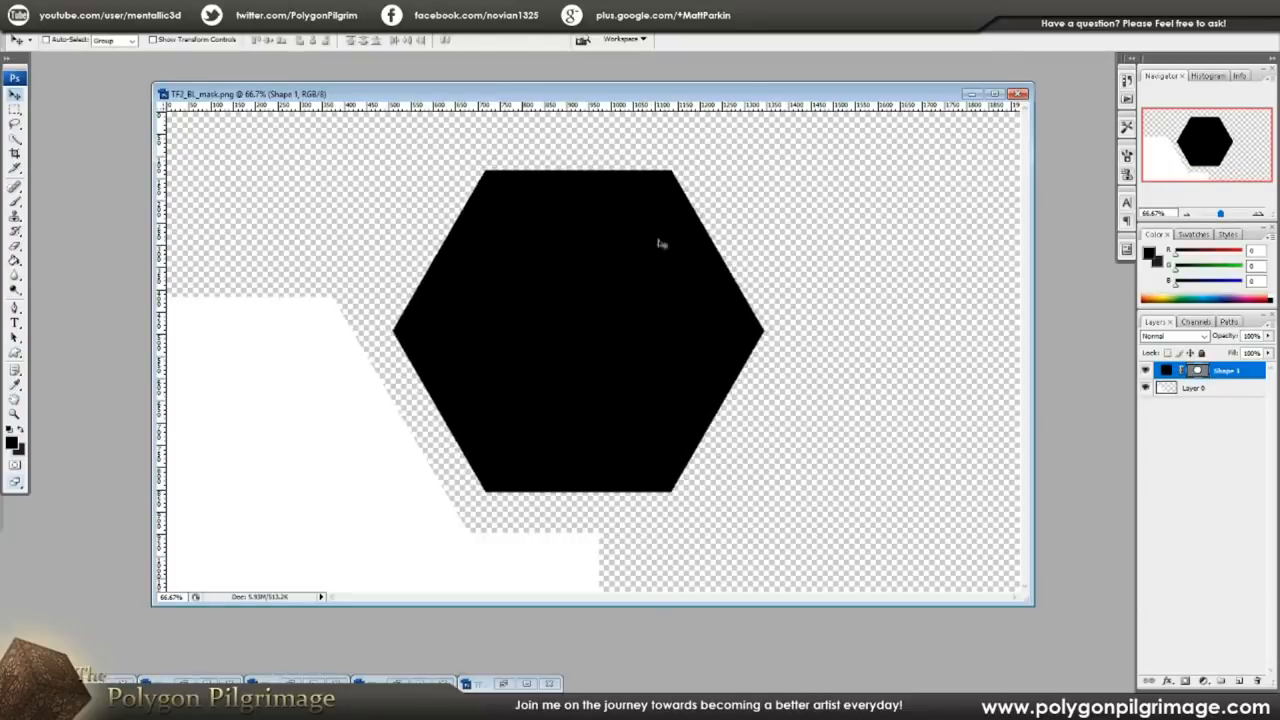
{"action": "left_click_drag", "start_coordinate": [688, 331], "coordinate": [598, 330]}
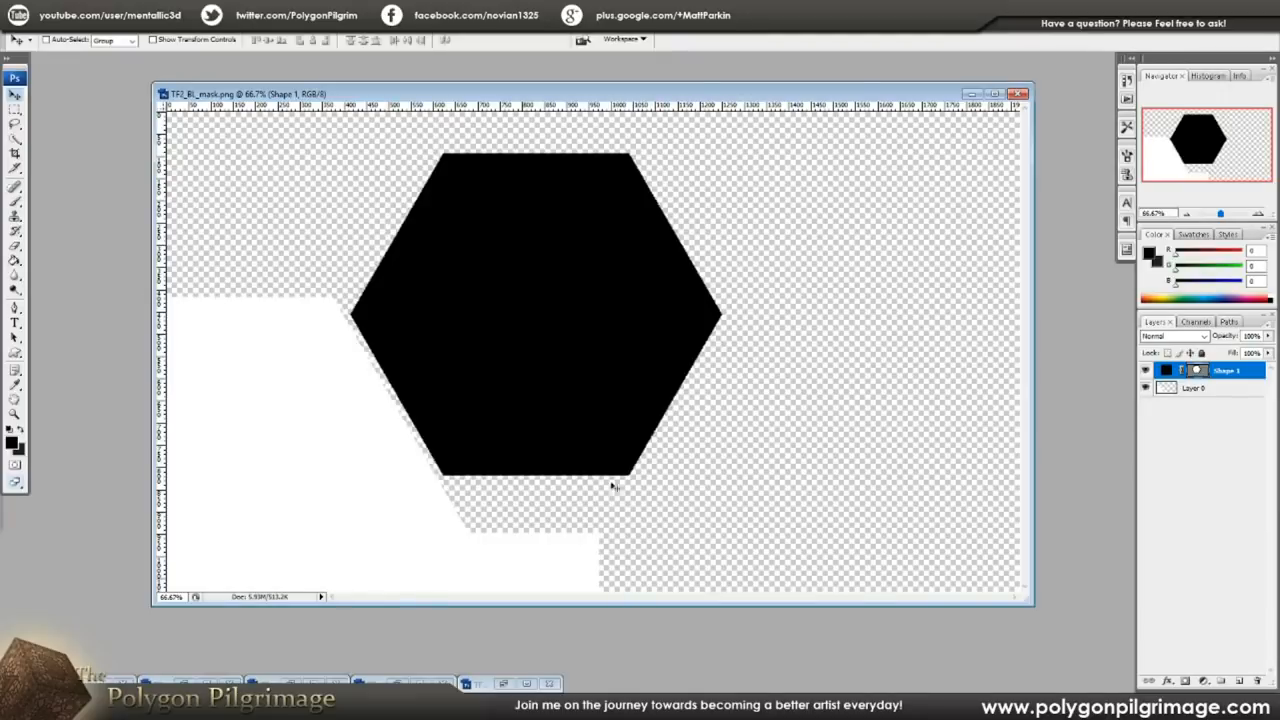
{"action": "left_click_drag", "start_coordinate": [517, 297], "coordinate": [578, 323]}
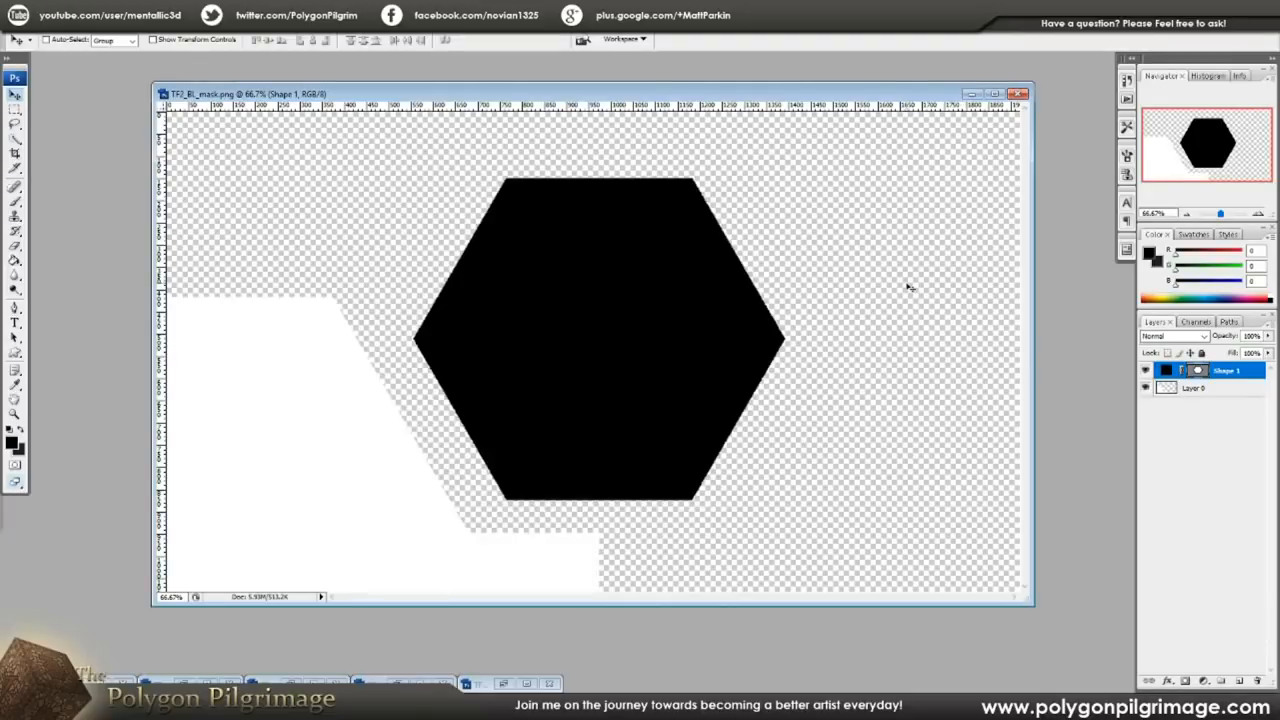
{"action": "mouse_move", "coordinate": [645, 337]}
{"action": "left_mouse_down"}
{"action": "mouse_move", "coordinate": [378, 368]}
{"action": "mouse_move", "coordinate": [663, 343]}
{"action": "mouse_move", "coordinate": [639, 338]}
{"action": "left_mouse_up"}
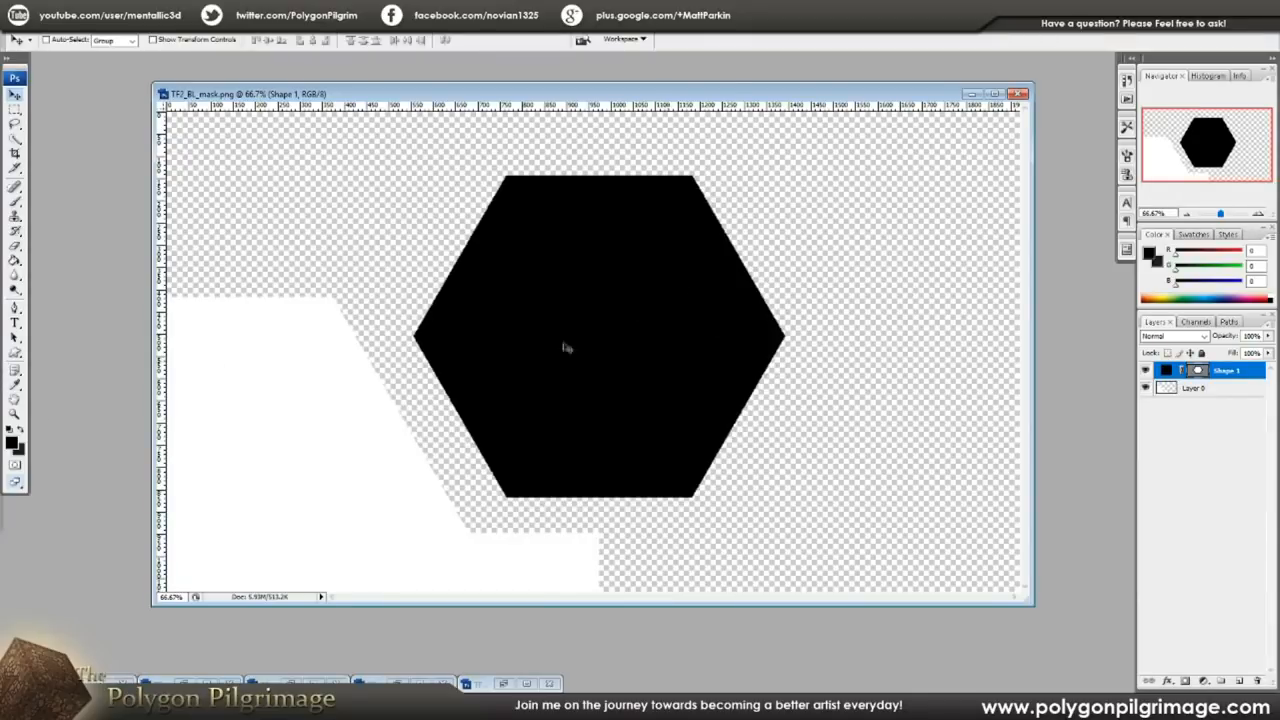
{"action": "left_click", "coordinate": [15, 108]}
{"action": "left_click", "coordinate": [1217, 390]}
{"action": "left_click", "coordinate": [1217, 373]}
{"action": "key", "text": "ctrl+n"}
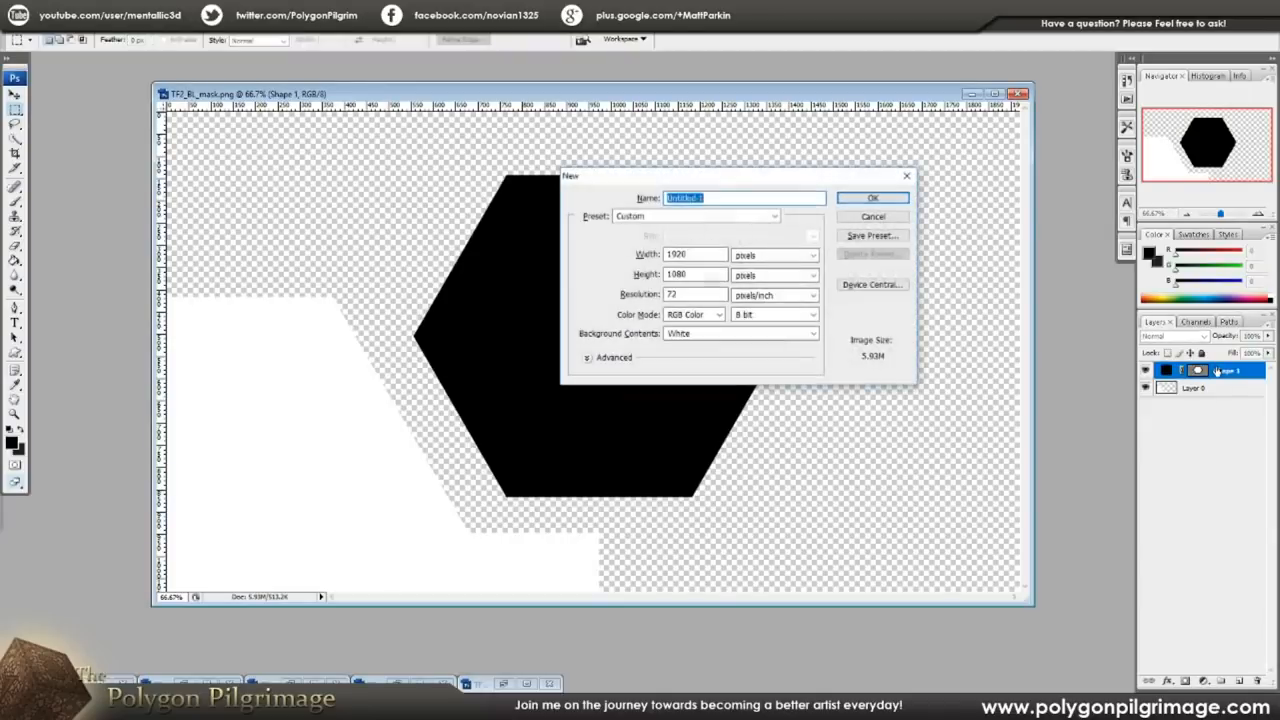
{"action": "left_click", "coordinate": [880, 199]}
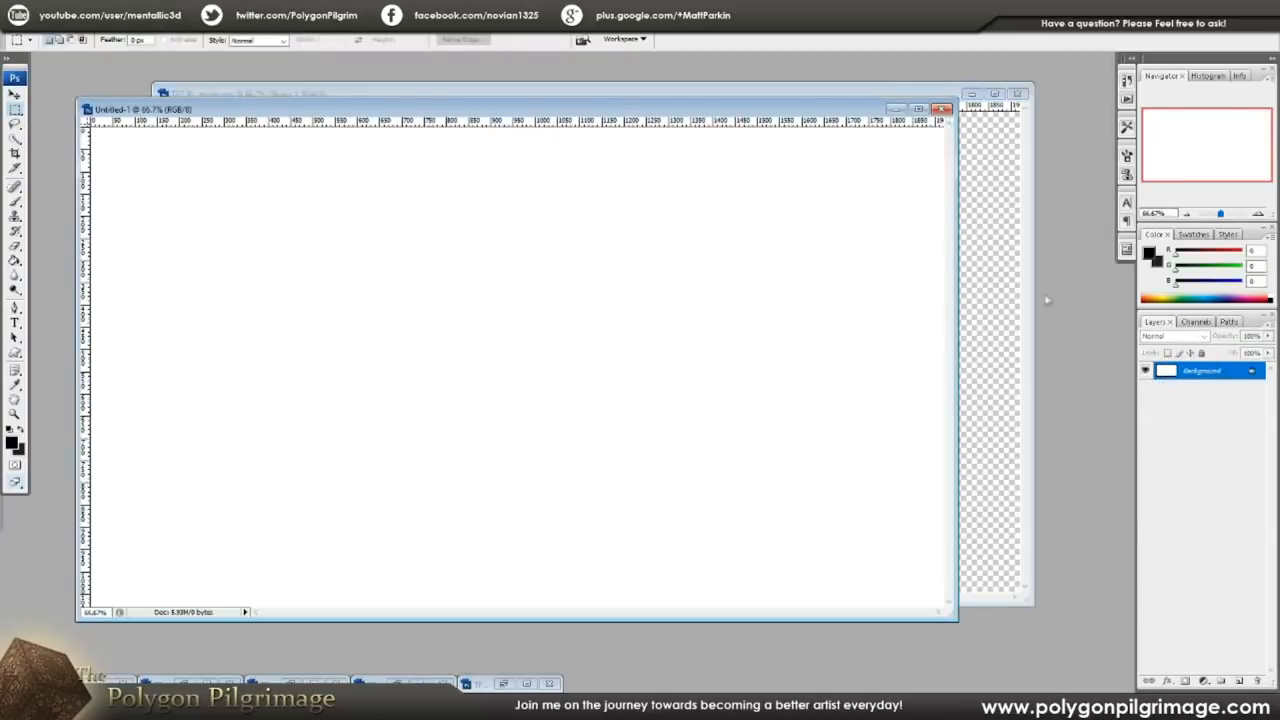
{"action": "left_click", "coordinate": [941, 110]}
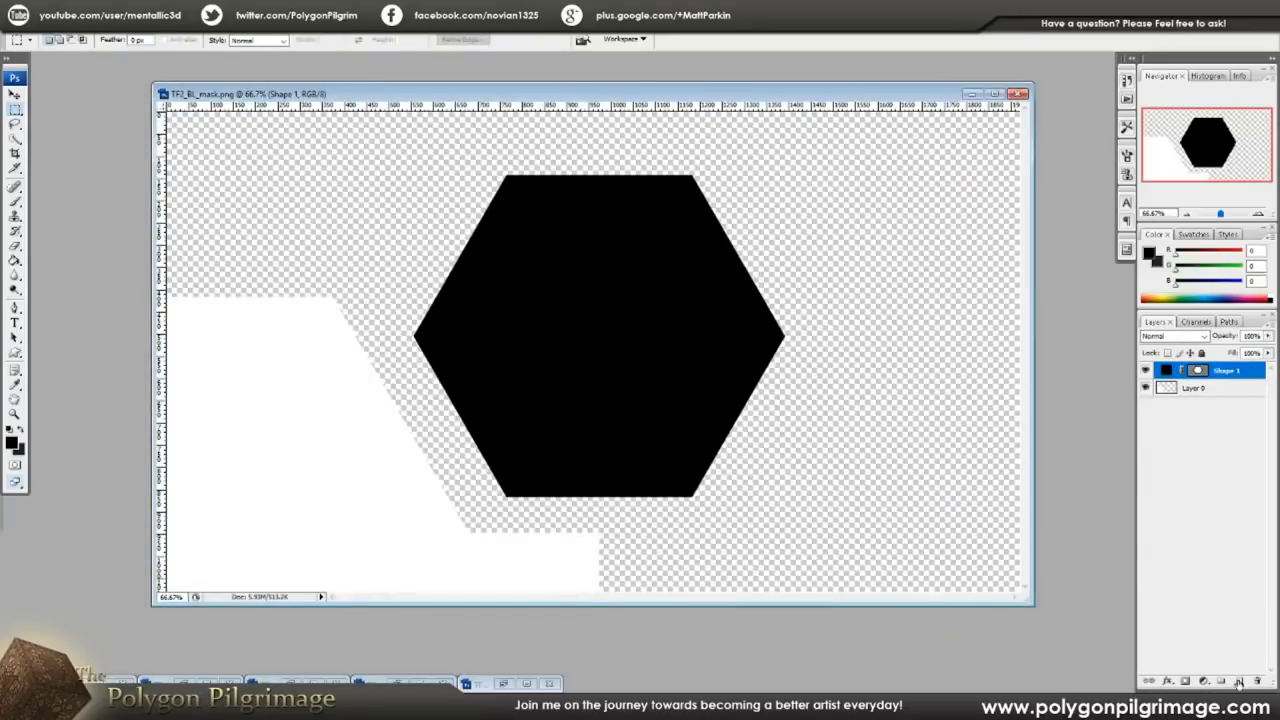
- Rasterize the hexagon by merging it with a new empty layer, and cut off its upper part using a rectangular selection
{"action": "left_click", "coordinate": [1240, 684]}
{"action": "left_click", "coordinate": [1221, 389], "text": "ctrl"}
{"action": "key", "text": "ctrl+e"}
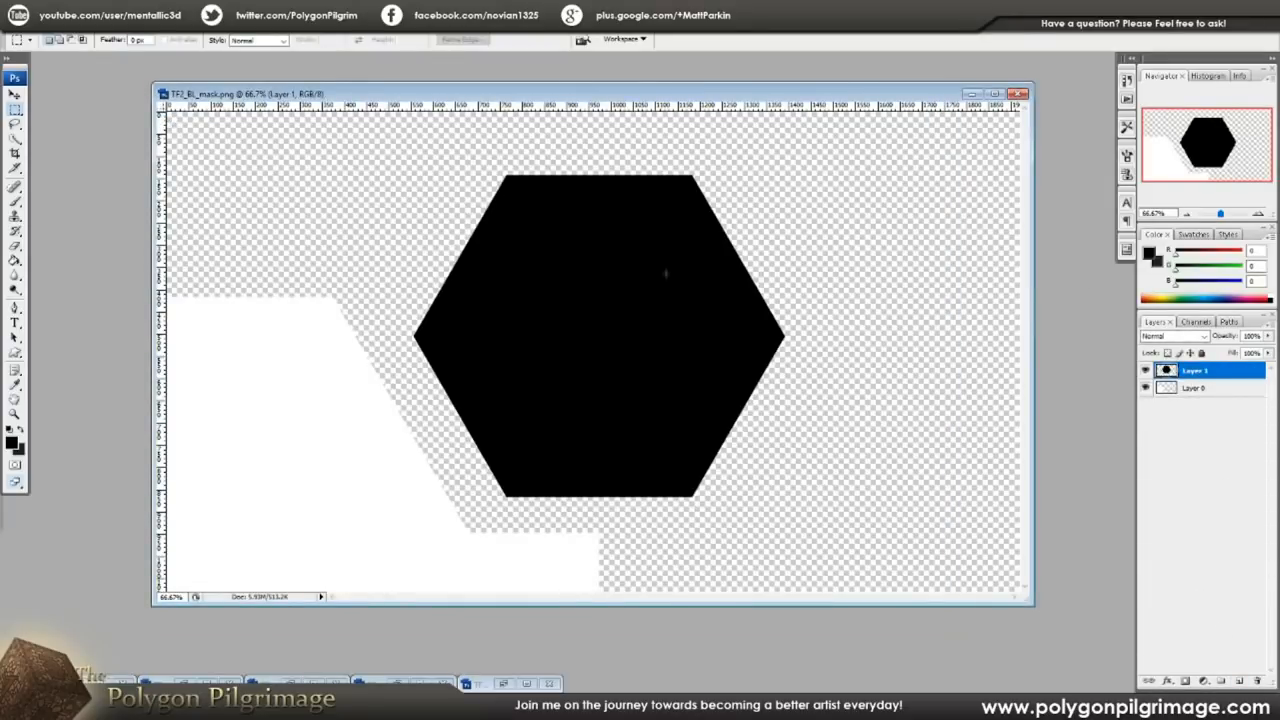
{"action": "left_click_drag", "start_coordinate": [330, 130], "coordinate": [889, 253]}
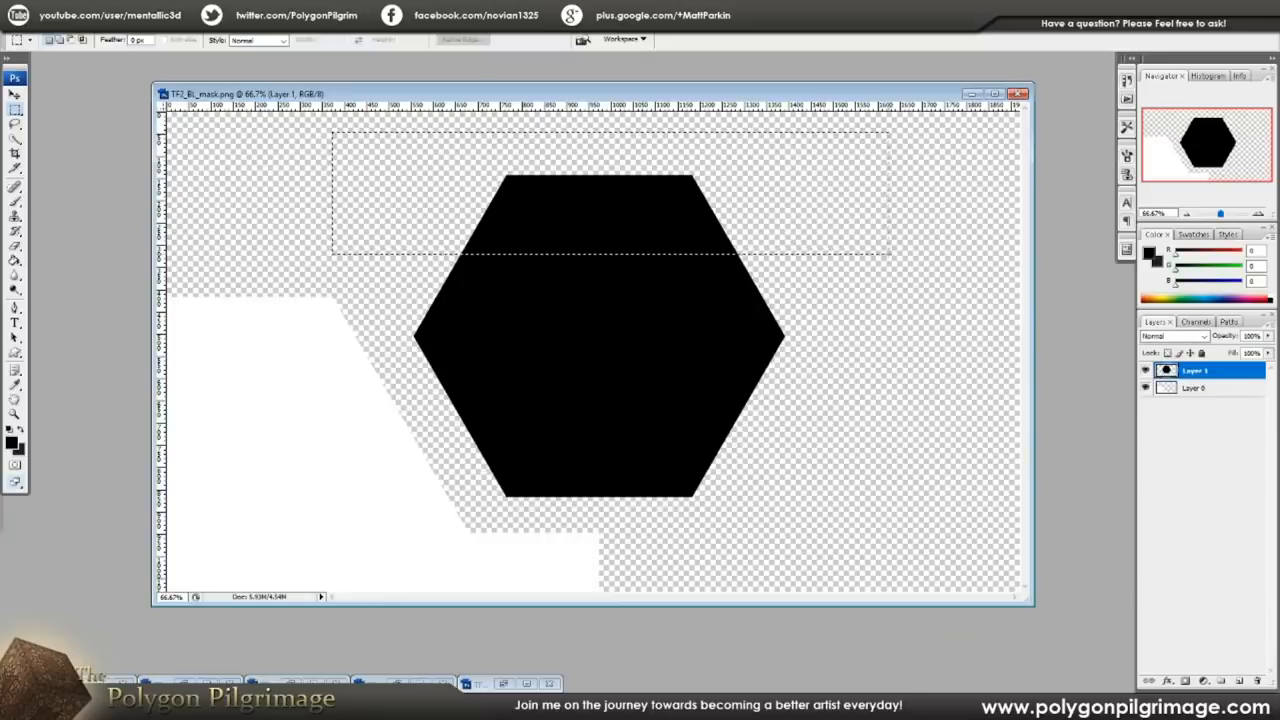
{"action": "key", "text": "Delete"}
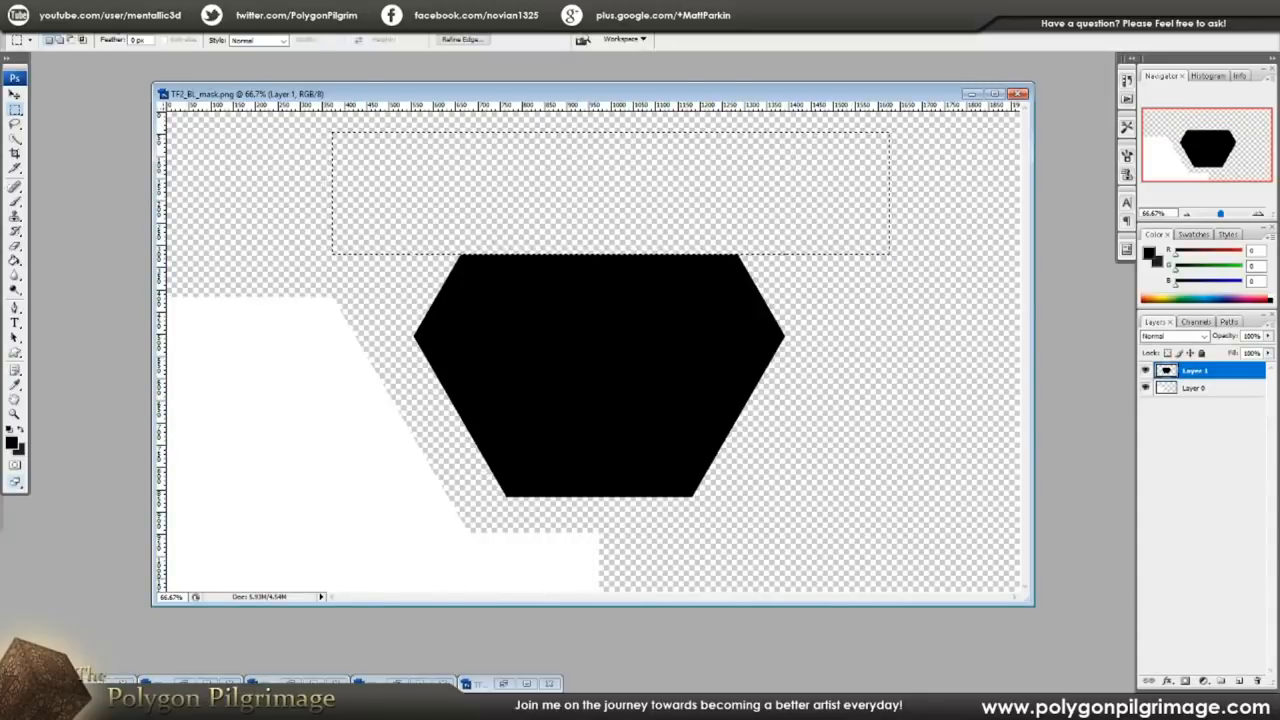
- Clear the selection and move the trimmed hexagon slightly higher on the canvas
{"action": "left_click", "coordinate": [119, 23]}
{"action": "left_click", "coordinate": [78, 49]}
{"action": "key", "text": "v"}
{"action": "left_click_drag", "start_coordinate": [641, 412], "coordinate": [640, 369]}
{"action": "left_click_drag", "start_coordinate": [646, 373], "coordinate": [649, 373]}
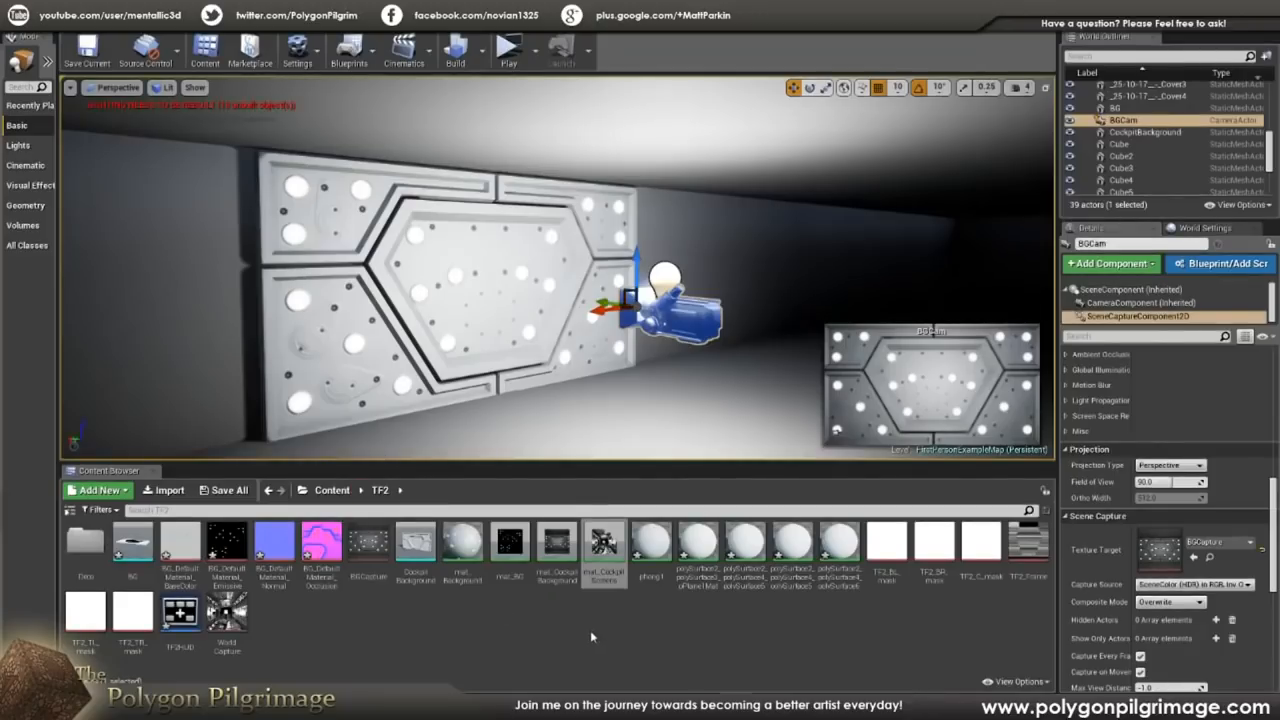
- Switch to Unreal Editor and review the imported TF2 screen mask textures in the TF2 content folder
{"action": "mouse_move", "coordinate": [913, 544]}
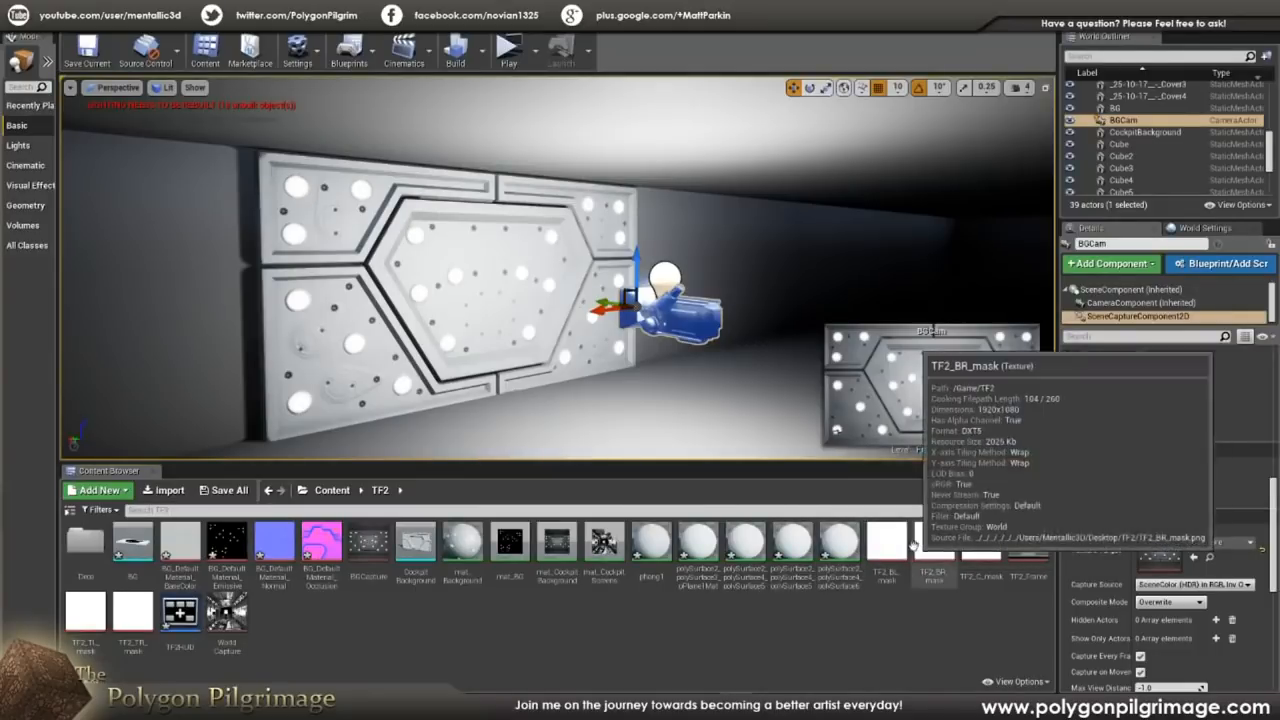
{"action": "left_click", "coordinate": [981, 545]}
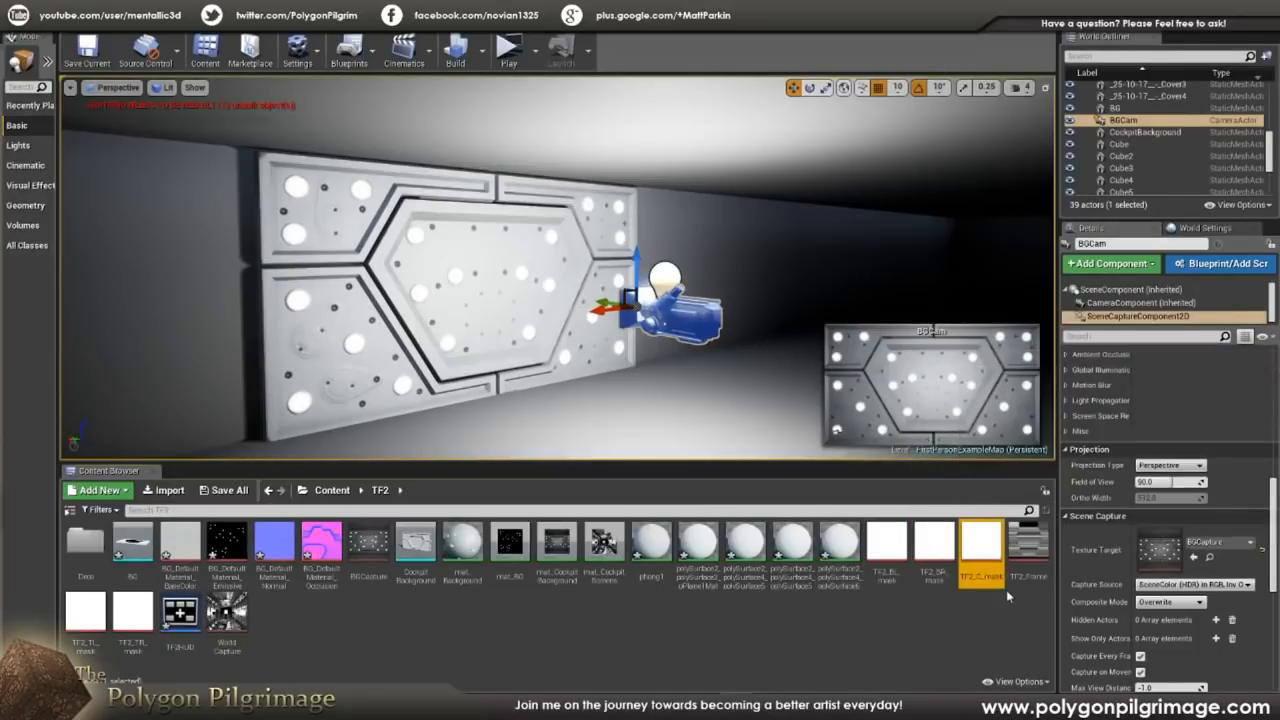
{"action": "left_click", "coordinate": [922, 541]}
{"action": "left_click", "coordinate": [90, 612]}
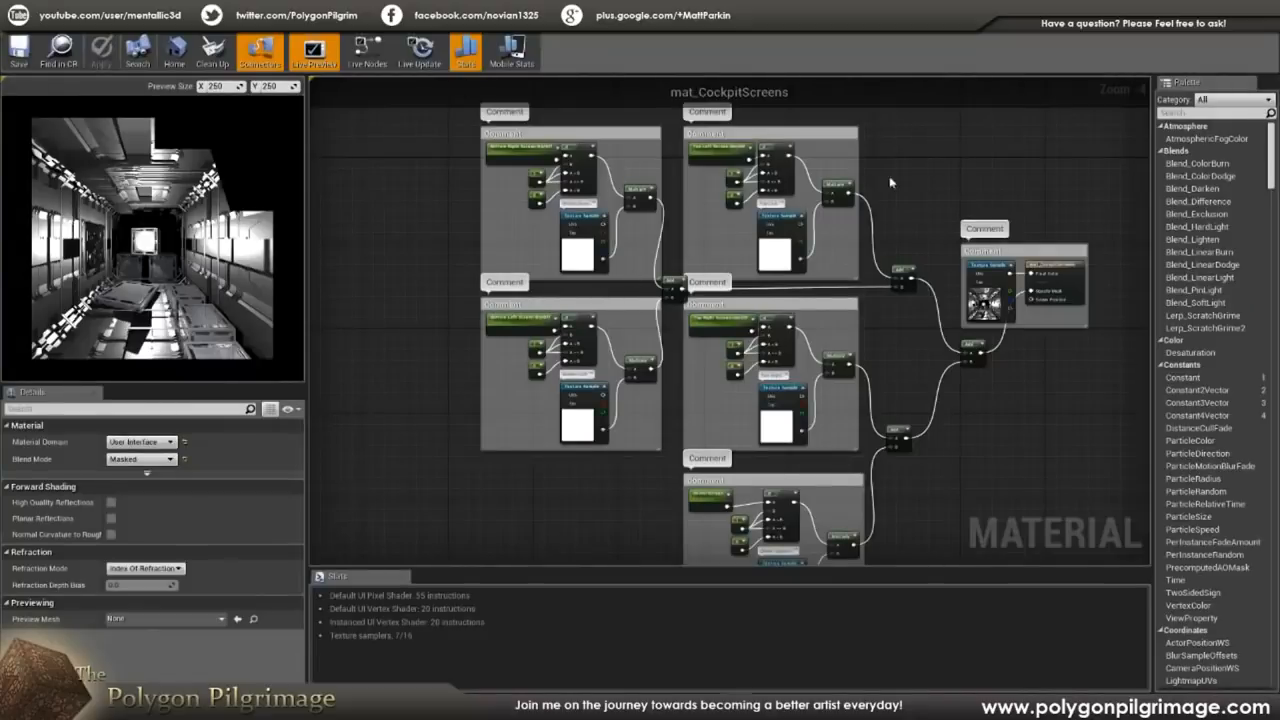
- Add a ScalarParameter node to mat_CockpitScreens in the empty space beside the Bottom Right screen's comment group
{"action": "scroll", "coordinate": [724, 216], "scroll_direction": "up", "scroll_amount": 2}
{"action": "scroll", "coordinate": [657, 229], "scroll_direction": "down", "scroll_amount": 2}
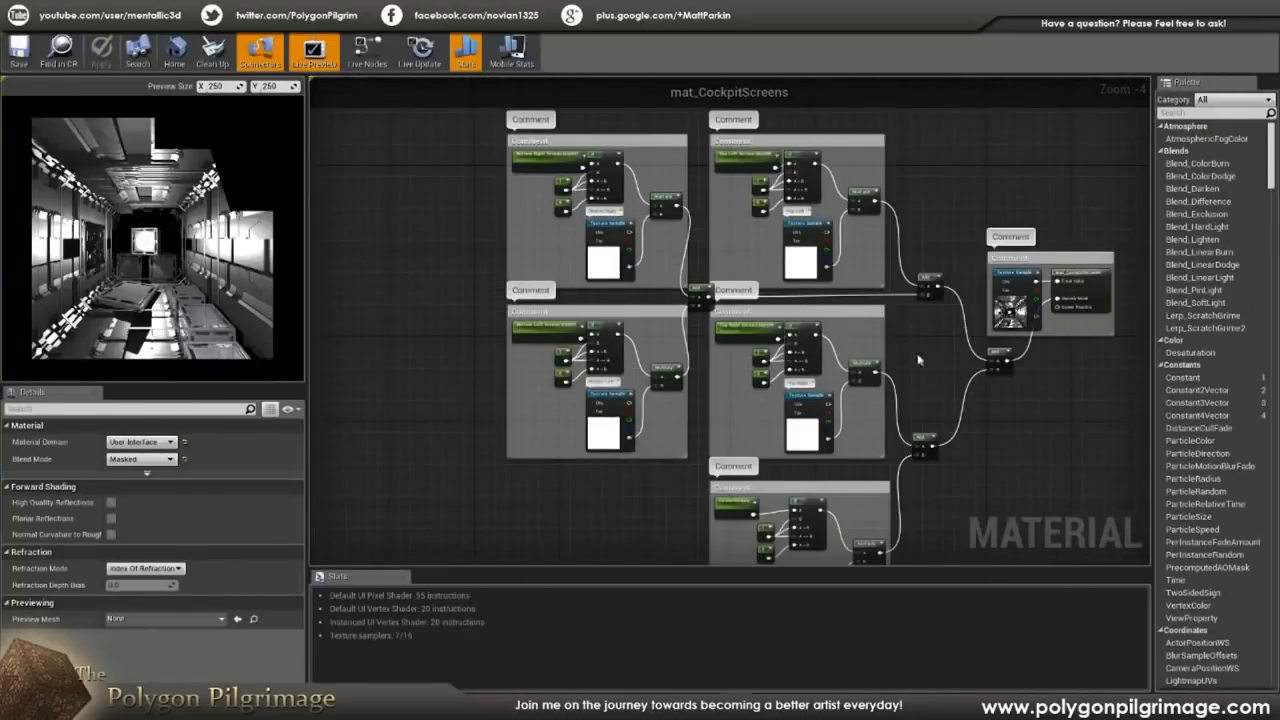
{"action": "scroll", "coordinate": [516, 190], "scroll_direction": "up", "scroll_amount": 2}
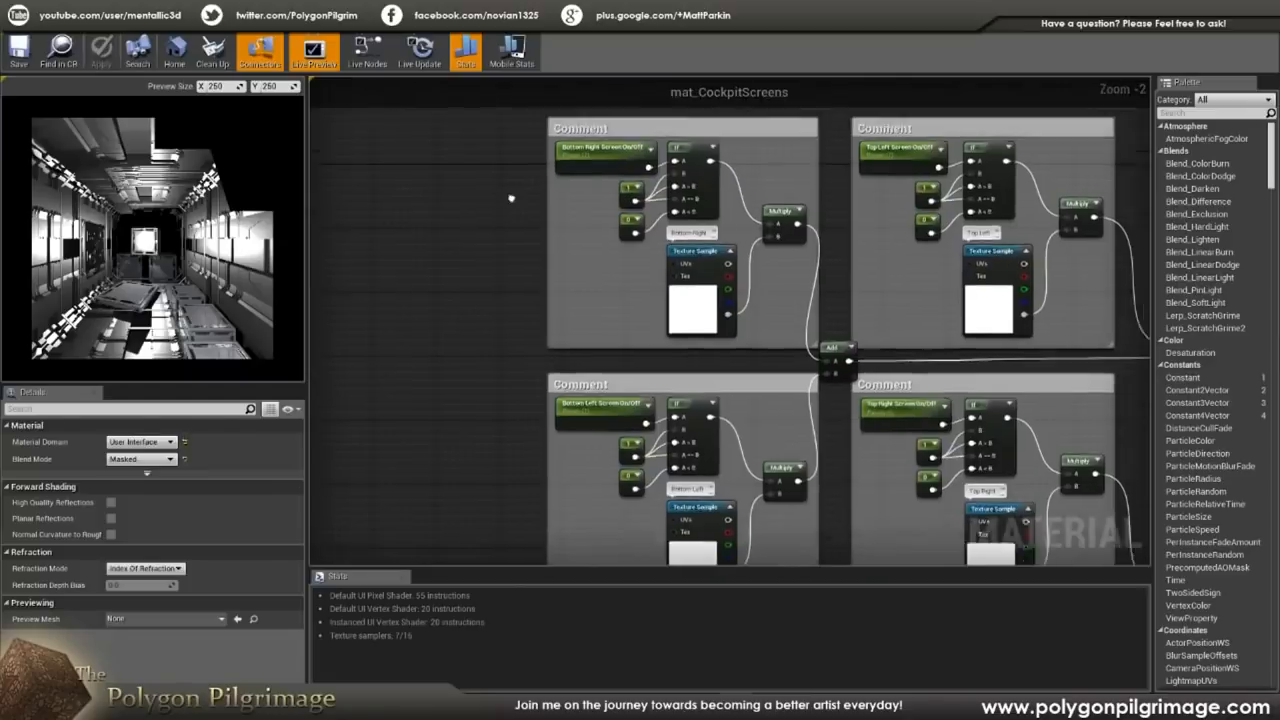
{"action": "scroll", "coordinate": [511, 198], "scroll_direction": "up", "scroll_amount": 2}
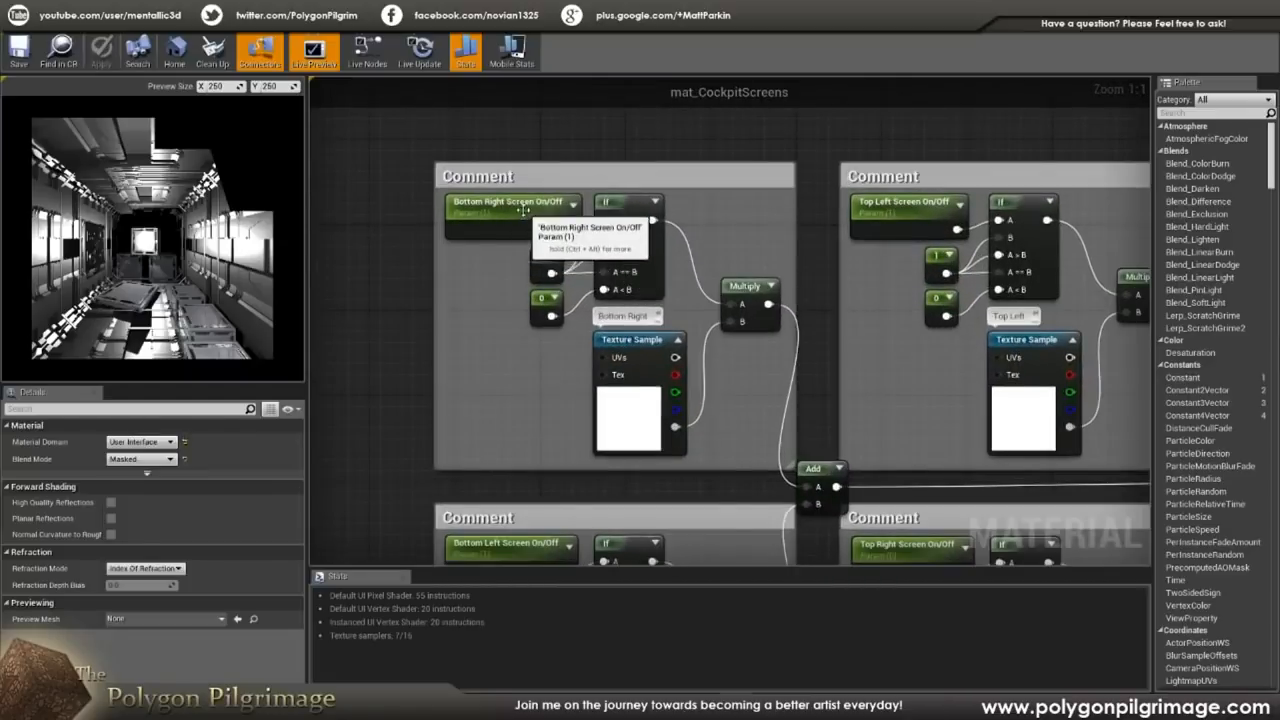
{"action": "right_click_drag", "start_coordinate": [390, 298], "coordinate": [382, 232]}
{"action": "right_click", "coordinate": [382, 232]}
{"action": "type", "text": "scal"}
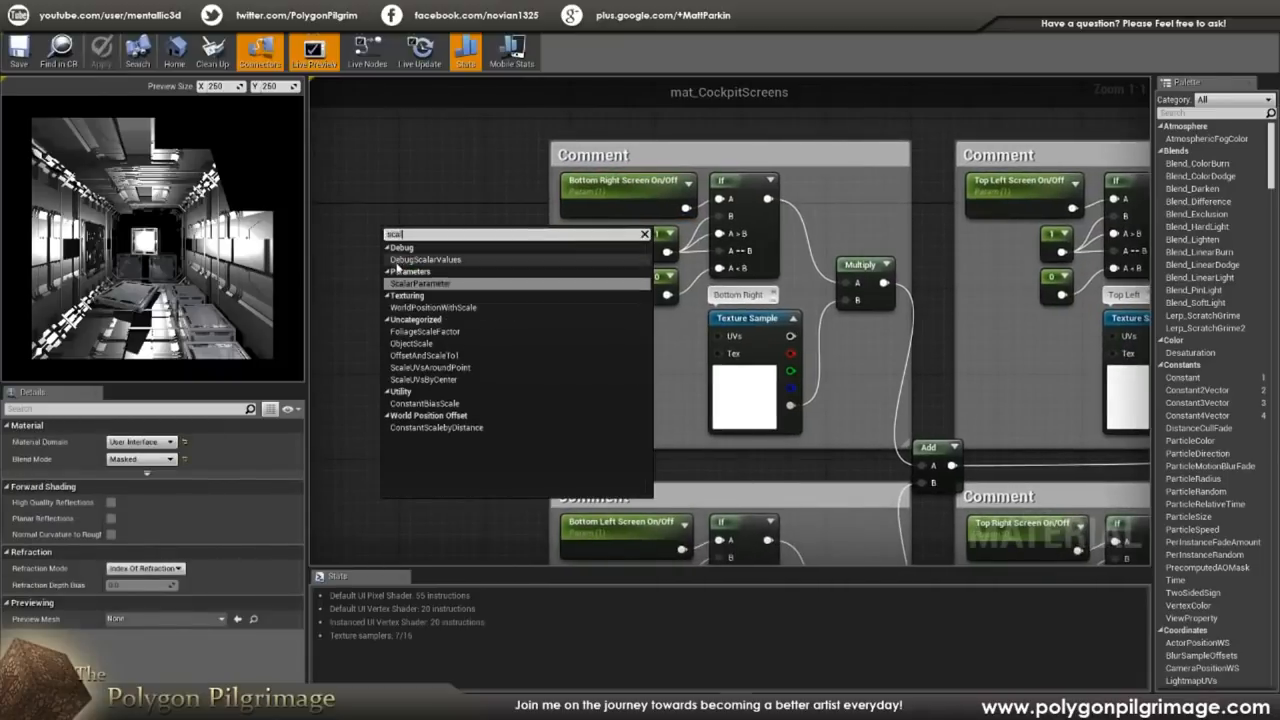
{"action": "left_click", "coordinate": [432, 285]}
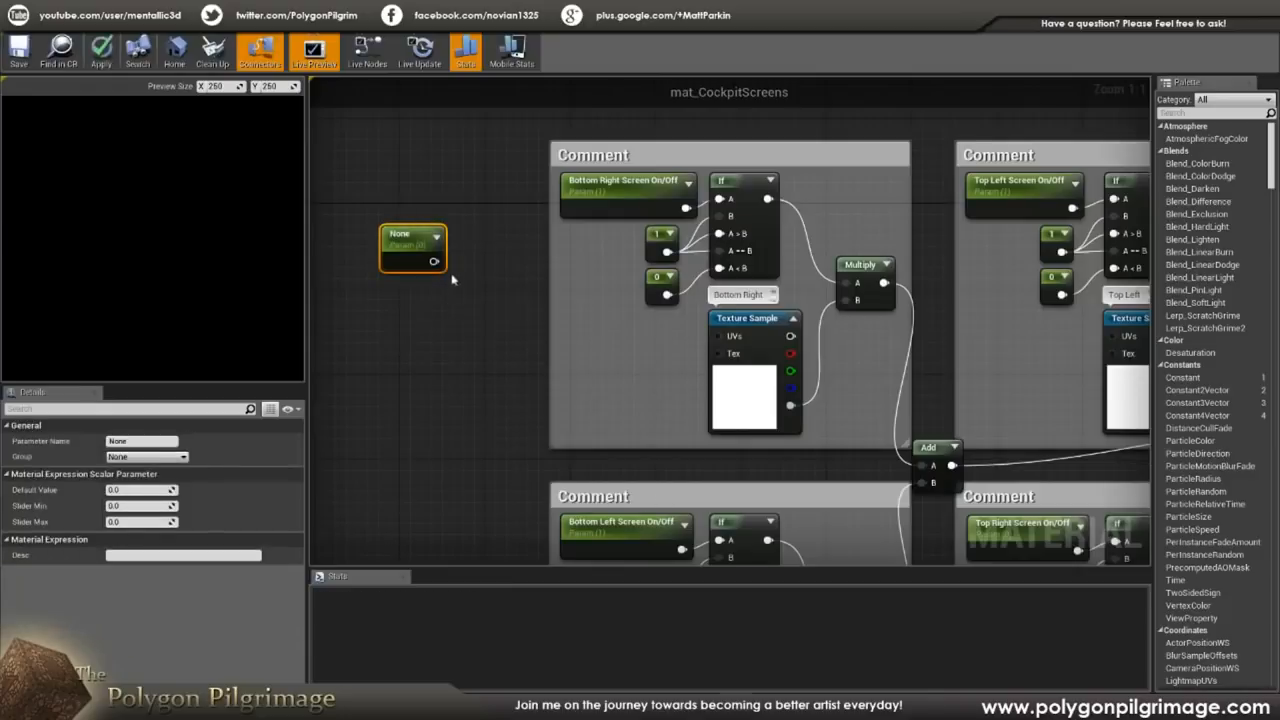
{"action": "left_click_drag", "start_coordinate": [415, 245], "coordinate": [471, 250]}
- Name the new scalar parameter TutorialParameter and place its node slightly farther from the Bottom Right comment group
{"action": "left_click", "coordinate": [151, 441]}
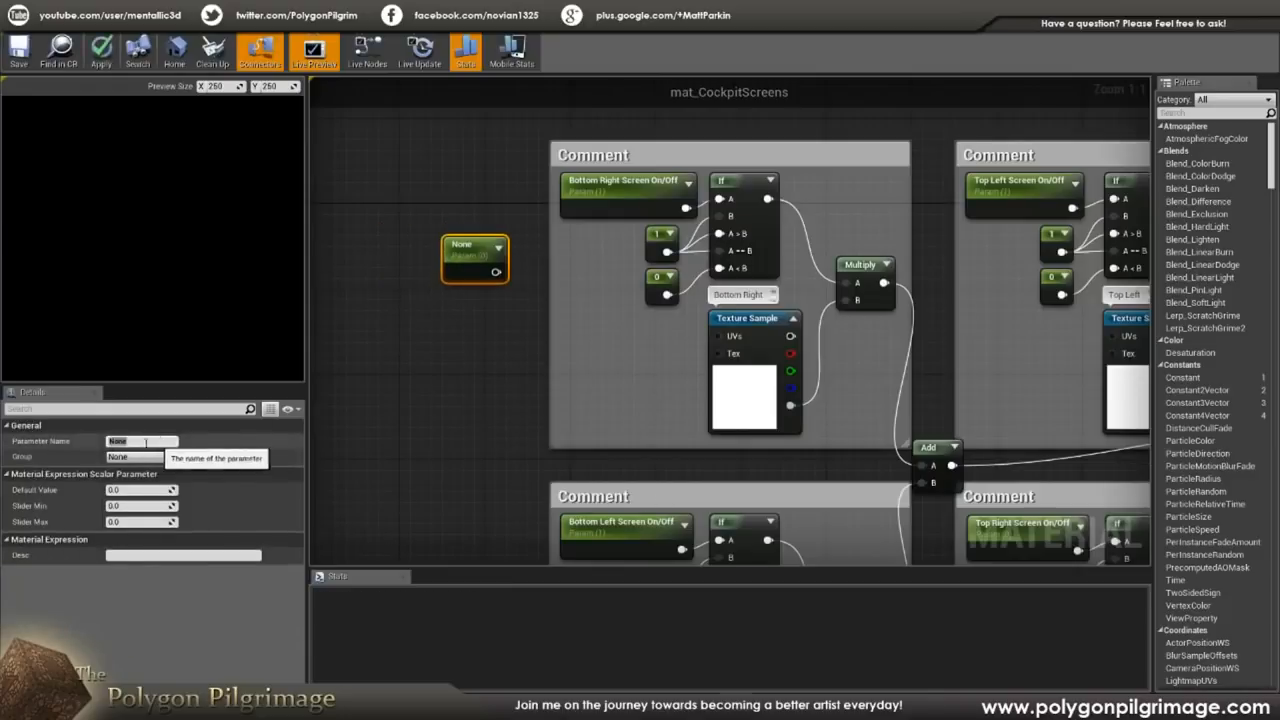
{"action": "double_click", "coordinate": [132, 441]}
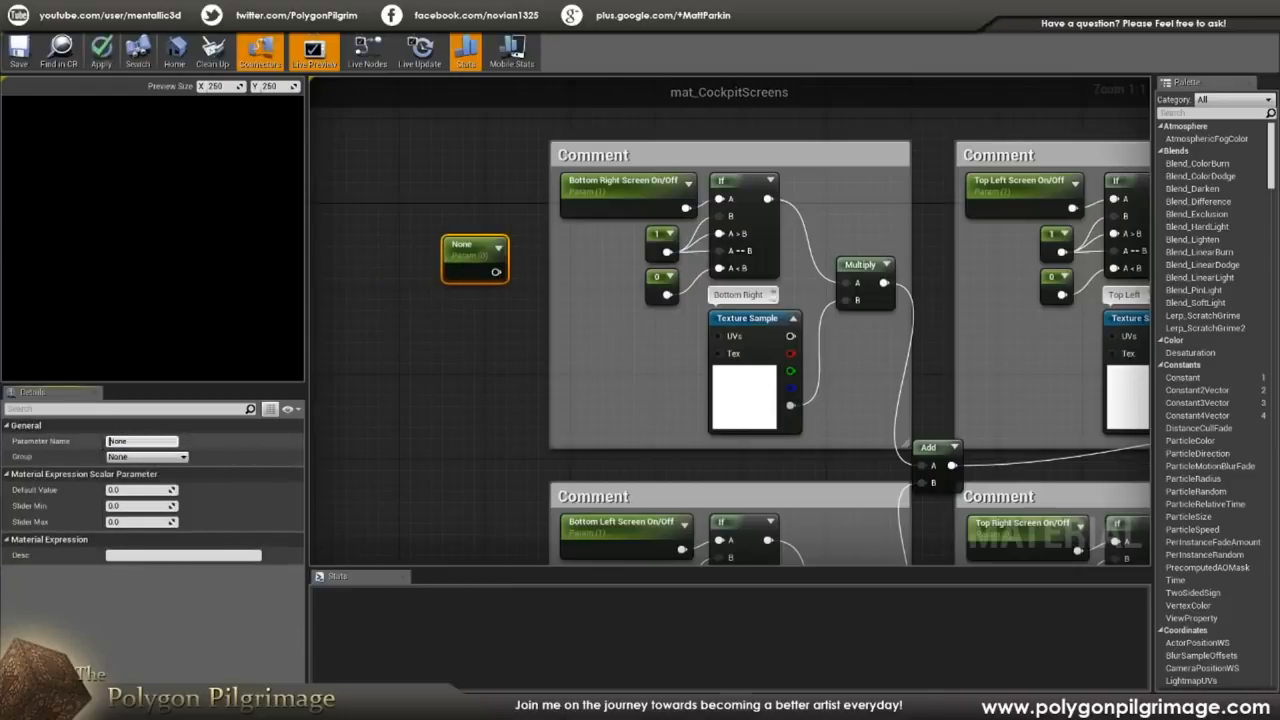
{"action": "type", "text": "Te"}
{"action": "type", "text": "torialParameter"}
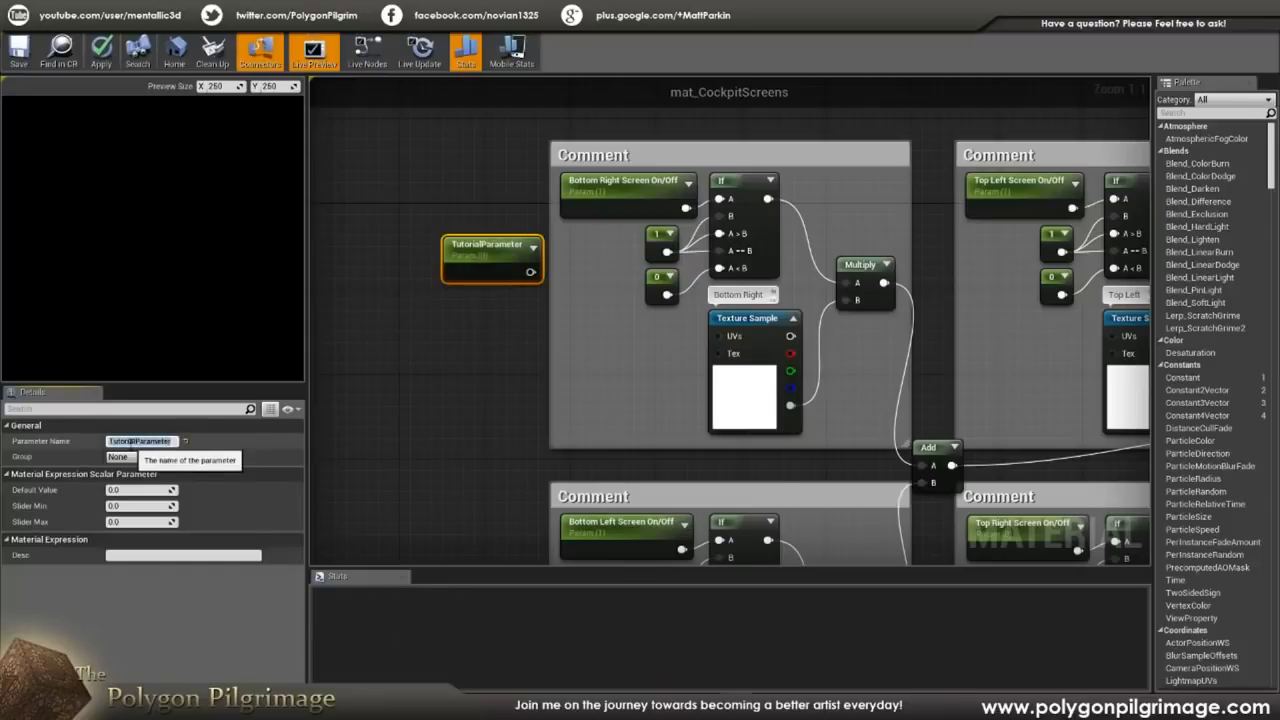
{"action": "key", "text": "Return"}
{"action": "left_click_drag", "start_coordinate": [484, 245], "coordinate": [452, 234]}
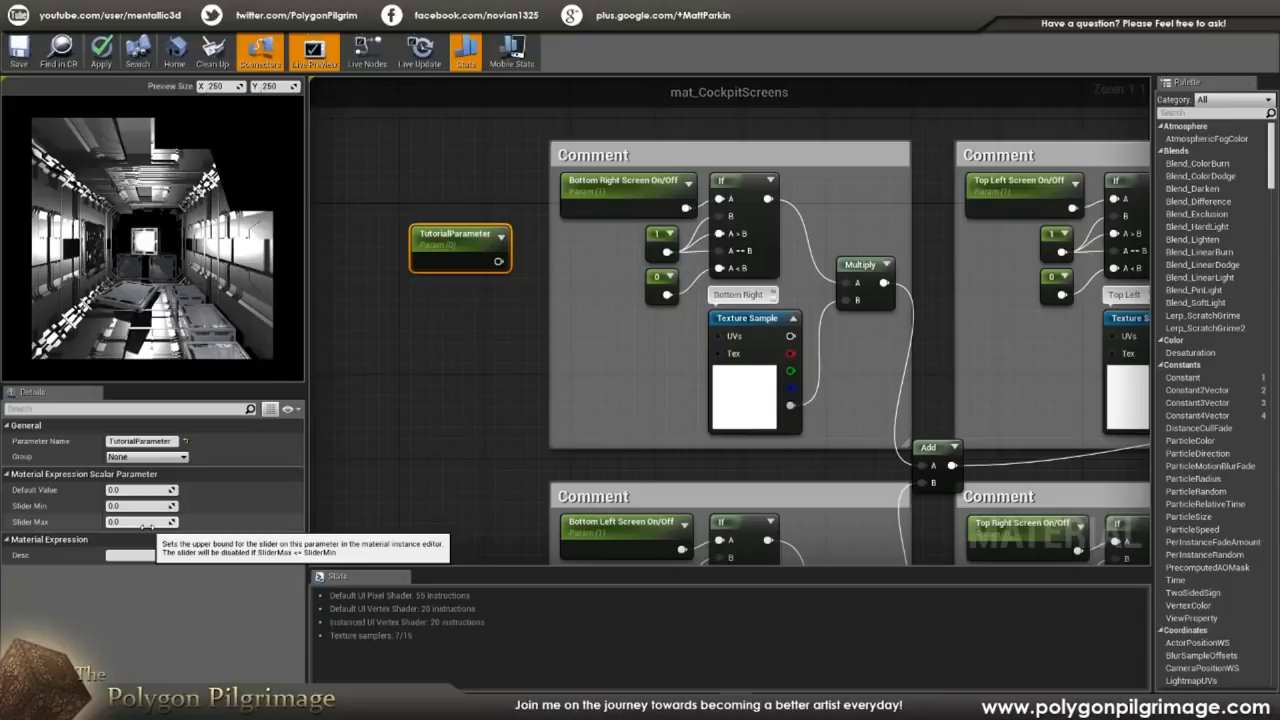
- Examine how the Bottom Right Screen On/Off parameter feeds the If node, whose output is multiplied with the mask texture's alpha
{"action": "left_click", "coordinate": [628, 186]}
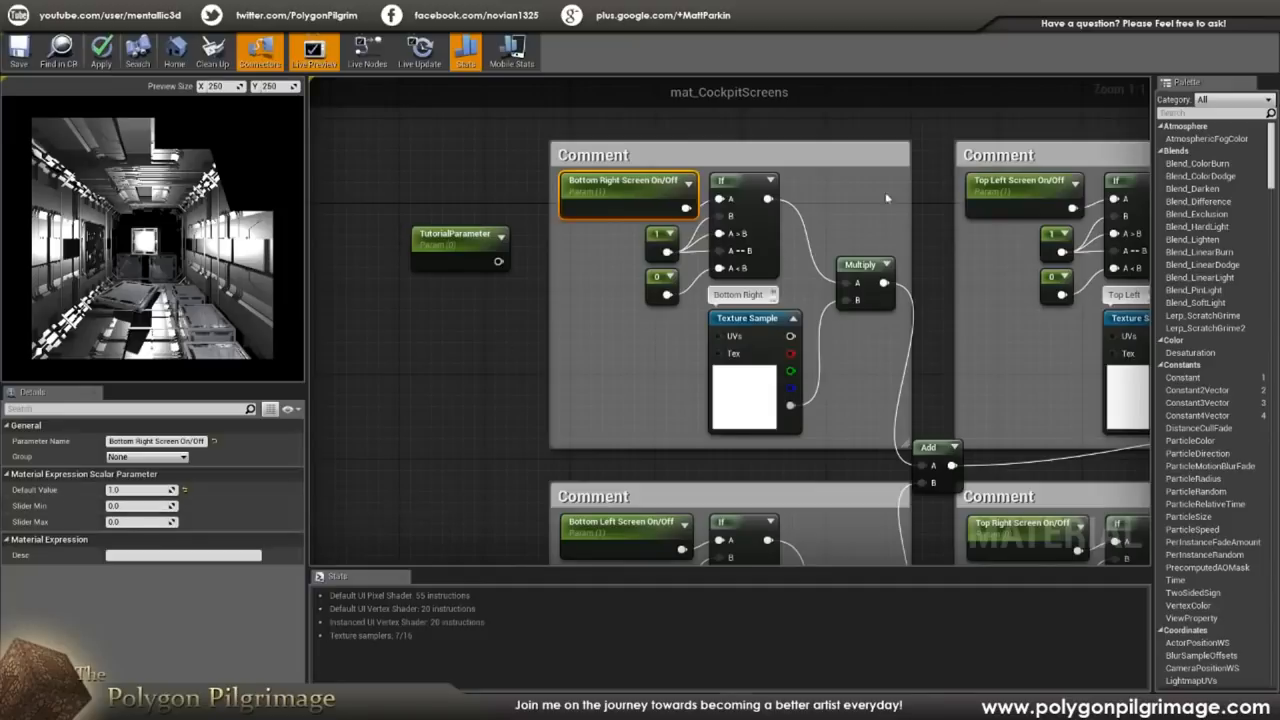
{"action": "left_click_drag", "start_coordinate": [926, 226], "coordinate": [796, 260]}
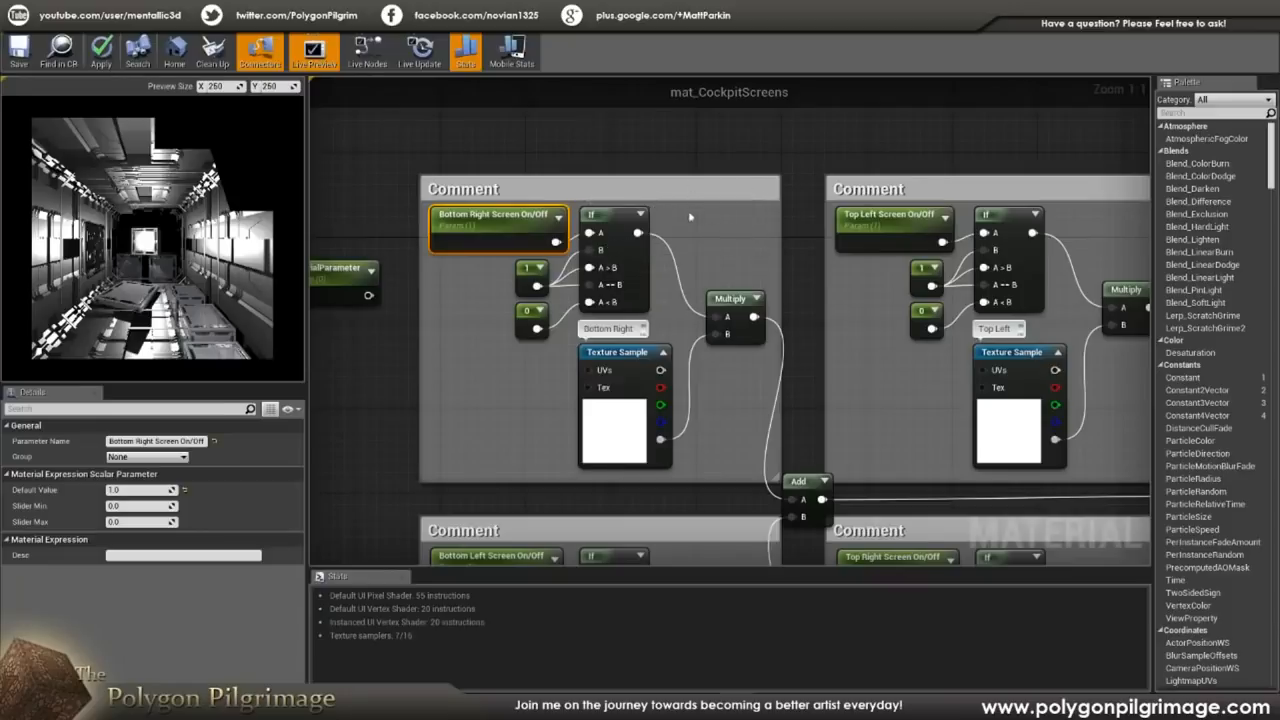
{"action": "left_click", "coordinate": [612, 222]}
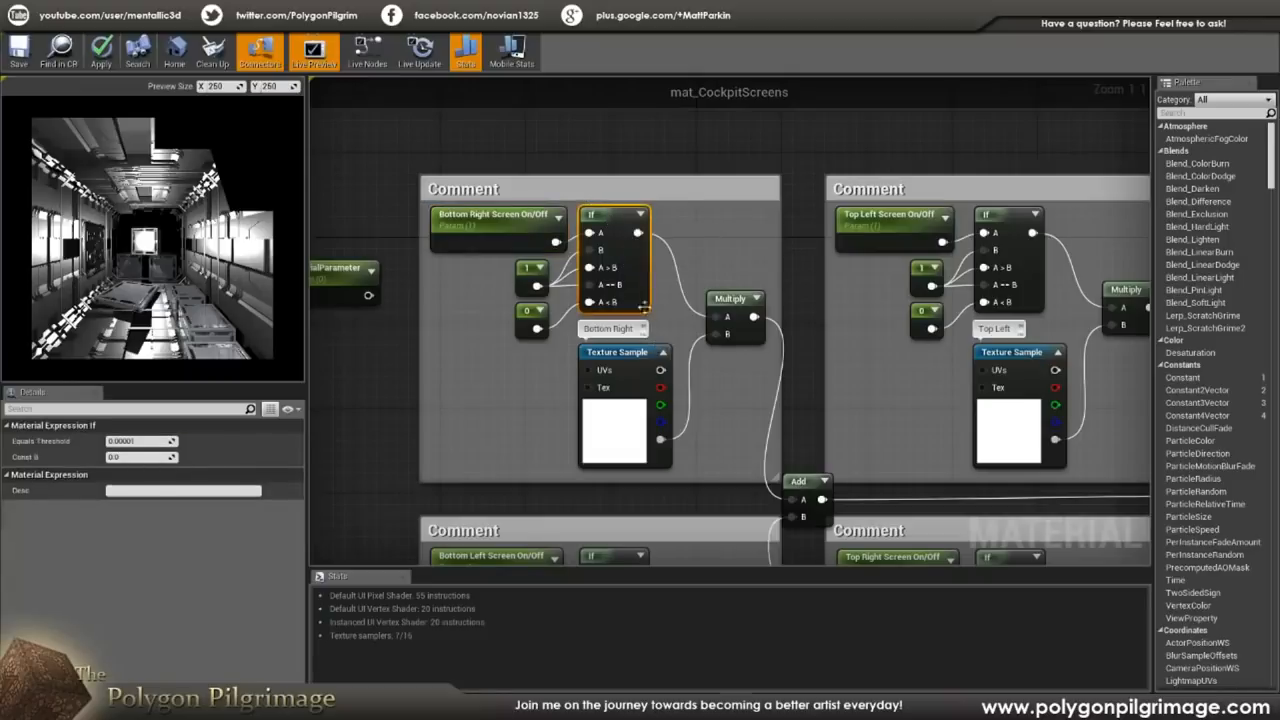
{"action": "left_click", "coordinate": [534, 220]}
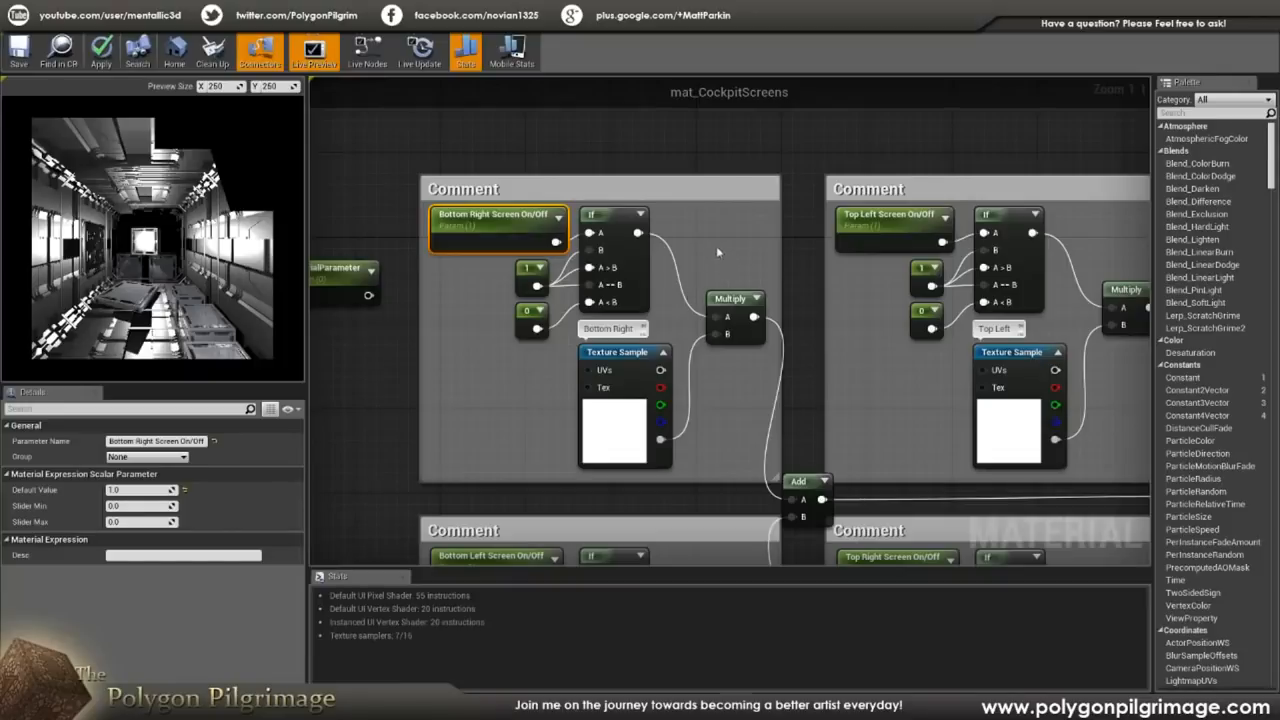
{"action": "left_click", "coordinate": [608, 219]}
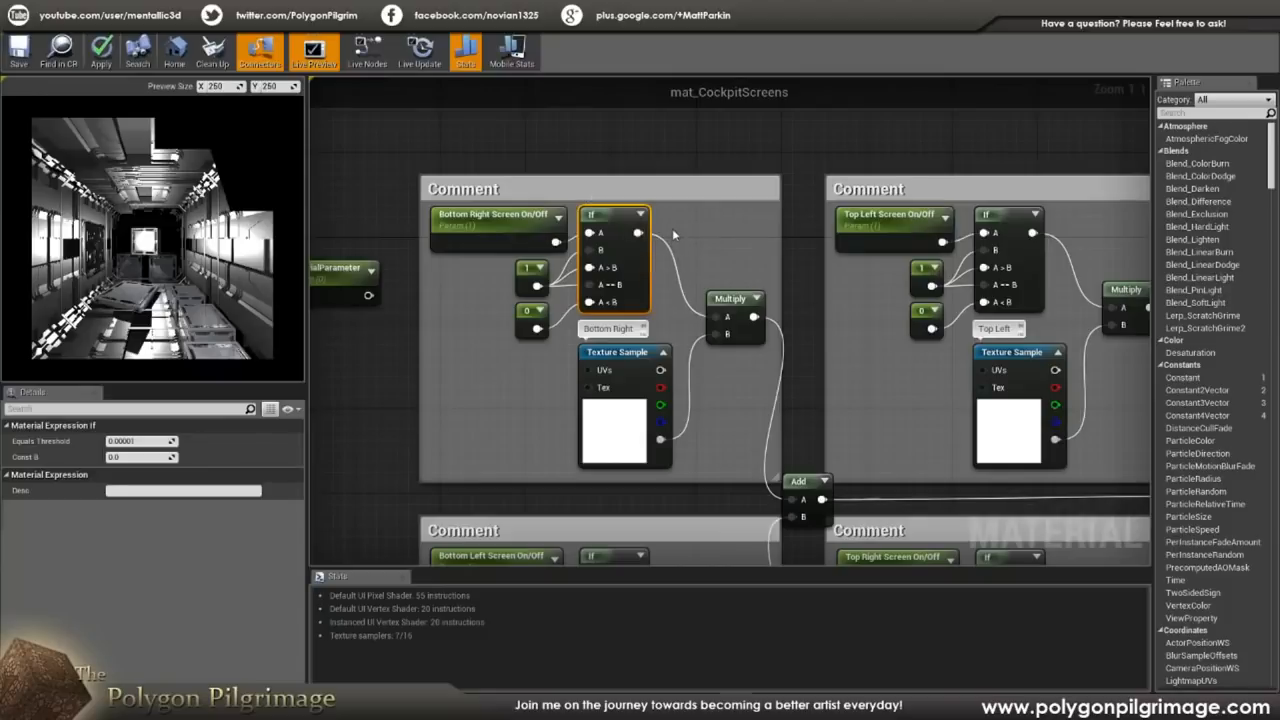
{"action": "left_click", "coordinate": [729, 318]}
{"action": "scroll", "coordinate": [763, 415], "scroll_direction": "down", "scroll_amount": 4}
{"action": "scroll", "coordinate": [744, 445], "scroll_direction": "up", "scroll_amount": 4}
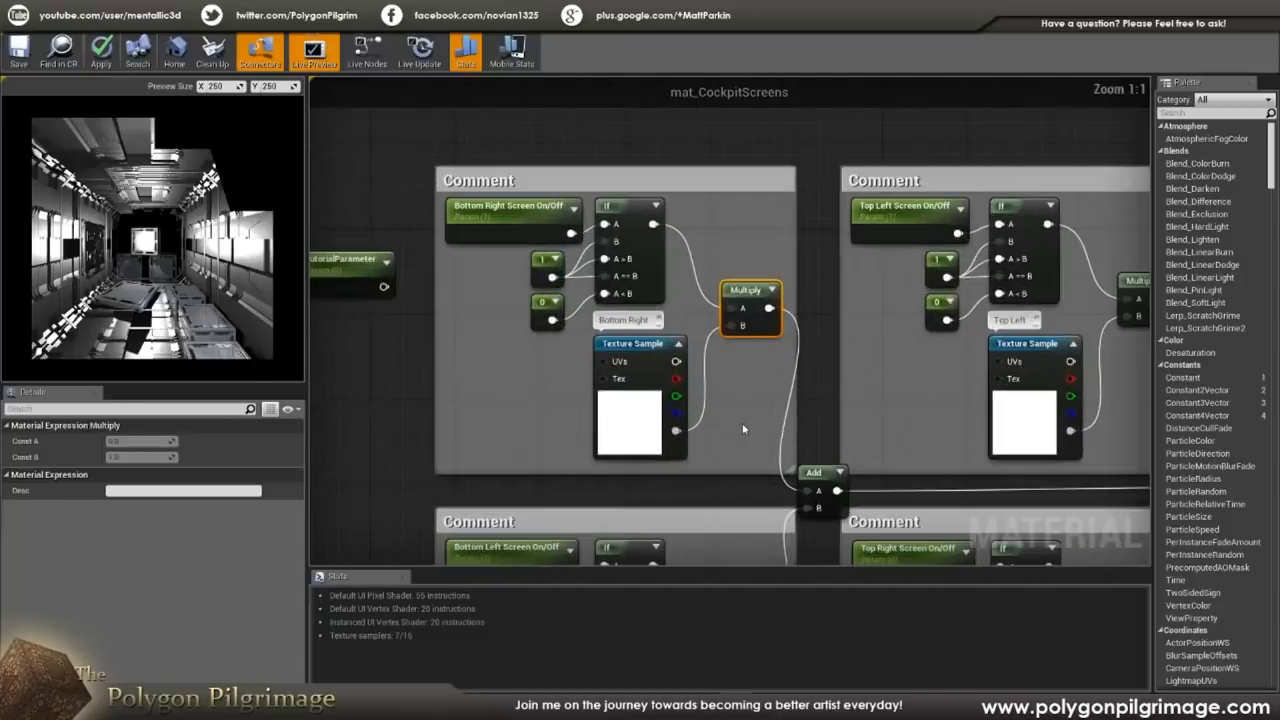
{"action": "left_click", "coordinate": [611, 406]}
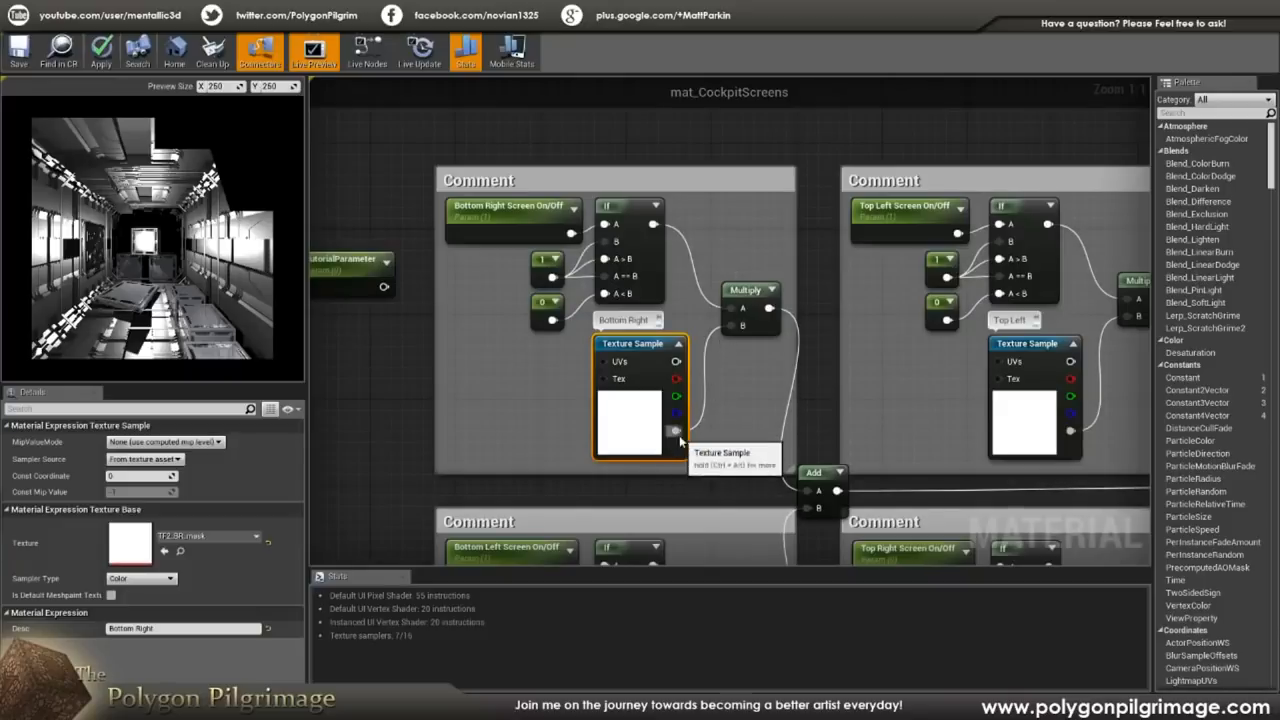
{"action": "right_click_drag", "start_coordinate": [773, 289], "coordinate": [683, 246]}
{"action": "left_click", "coordinate": [683, 246]}
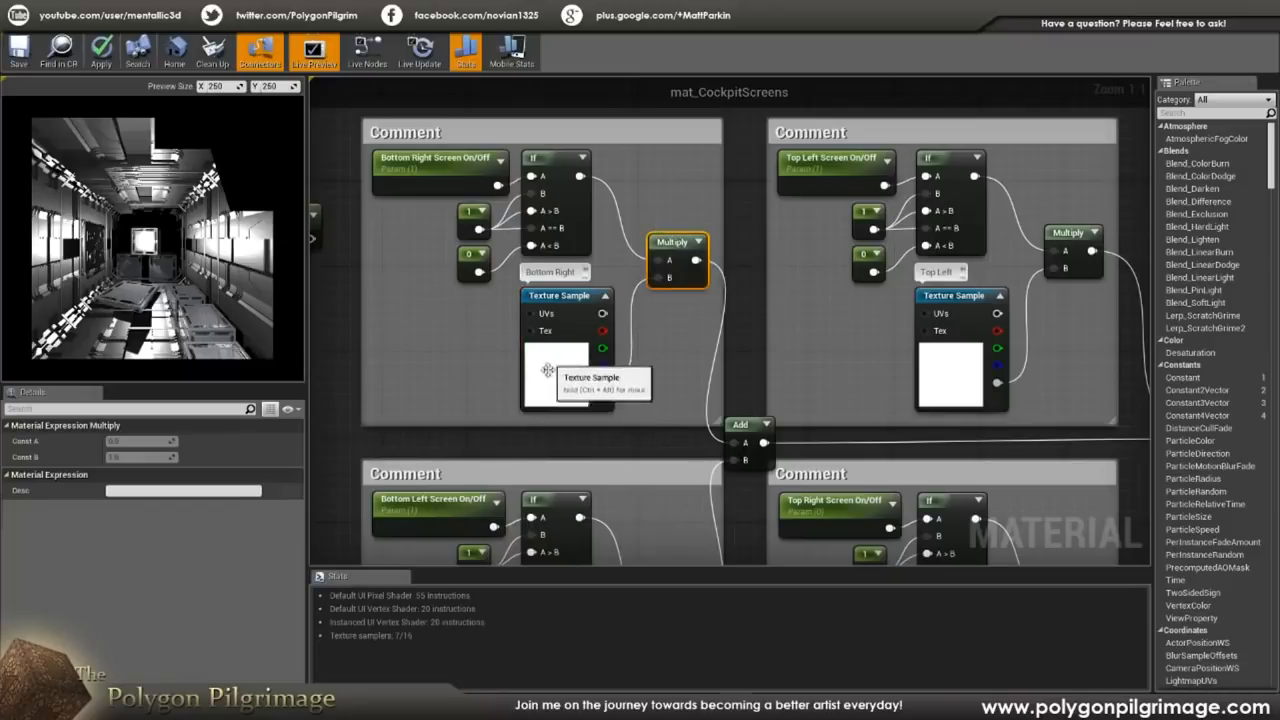
- Set the Bottom Right Screen On/Off parameter's default value to 0 and deselect the node
{"action": "left_click", "coordinate": [436, 168]}
{"action": "left_click", "coordinate": [145, 491]}
{"action": "type", "text": "0"}
{"action": "key", "text": "Return"}
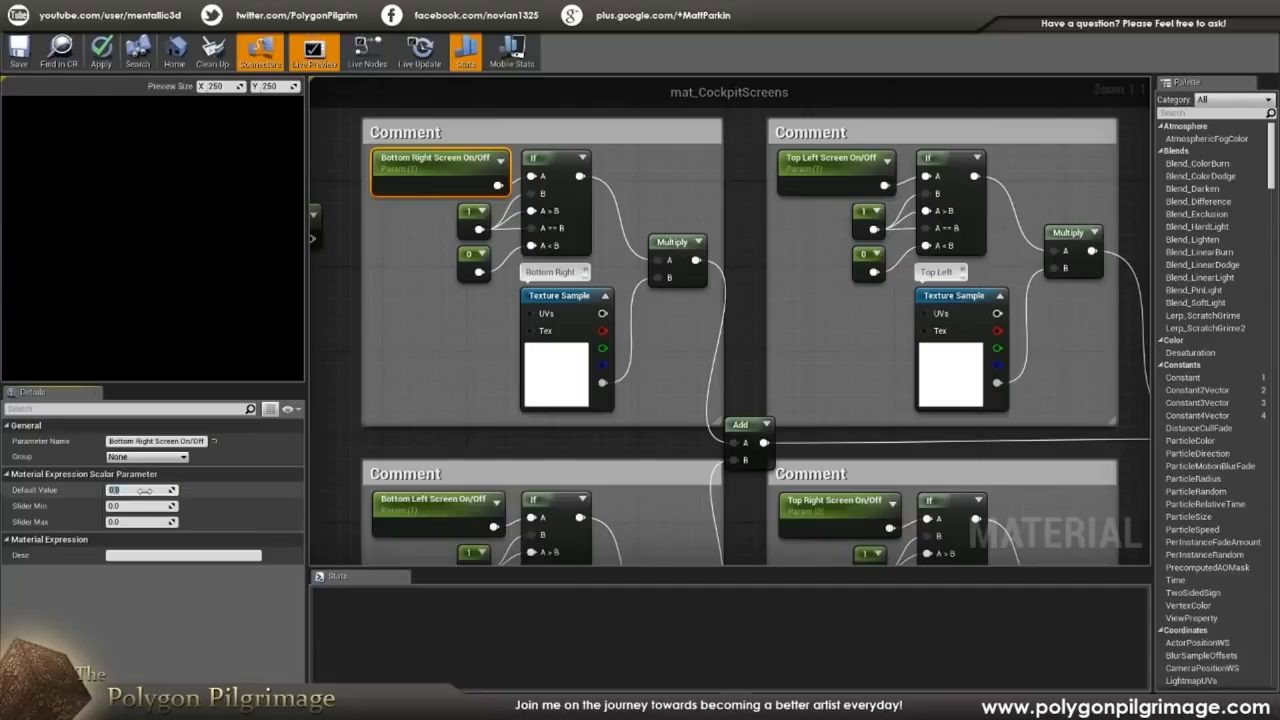
{"action": "left_click", "coordinate": [735, 190]}
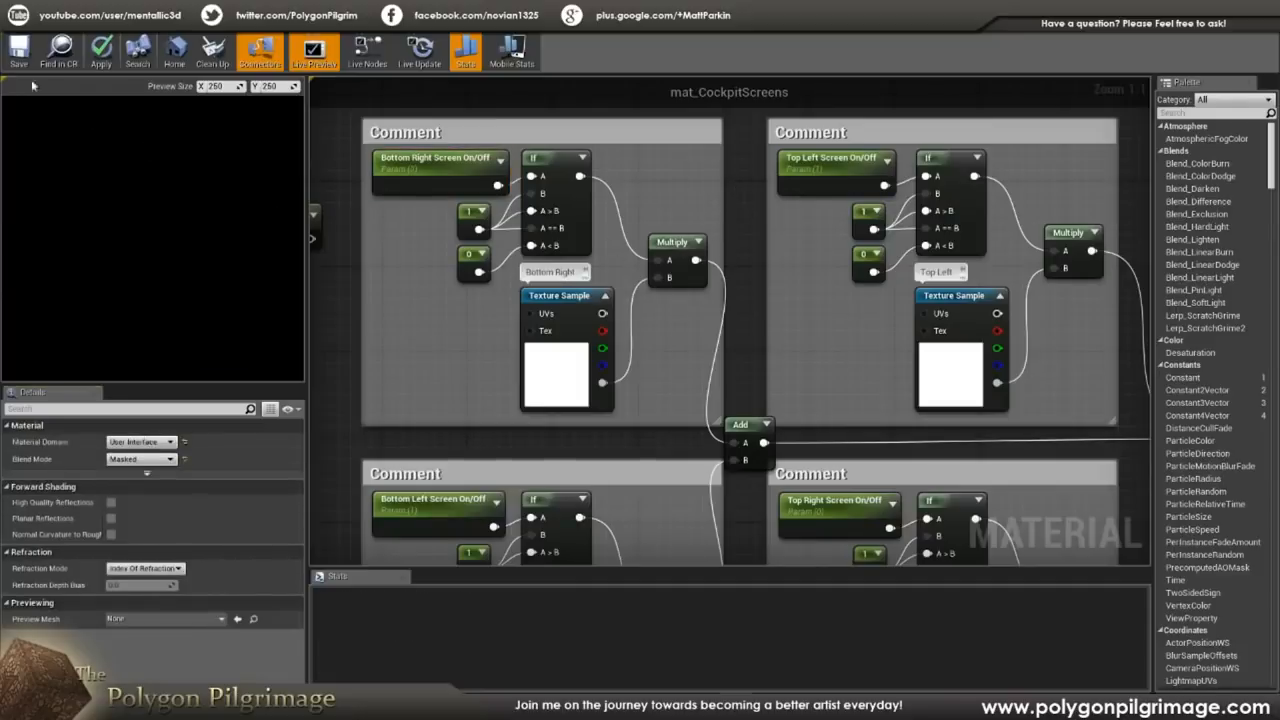
- Save mat_CockpitScreens, set the Bottom Right Screen On/Off parameter's default value to 1, and save the material again
{"action": "key", "text": "ctrl+s"}
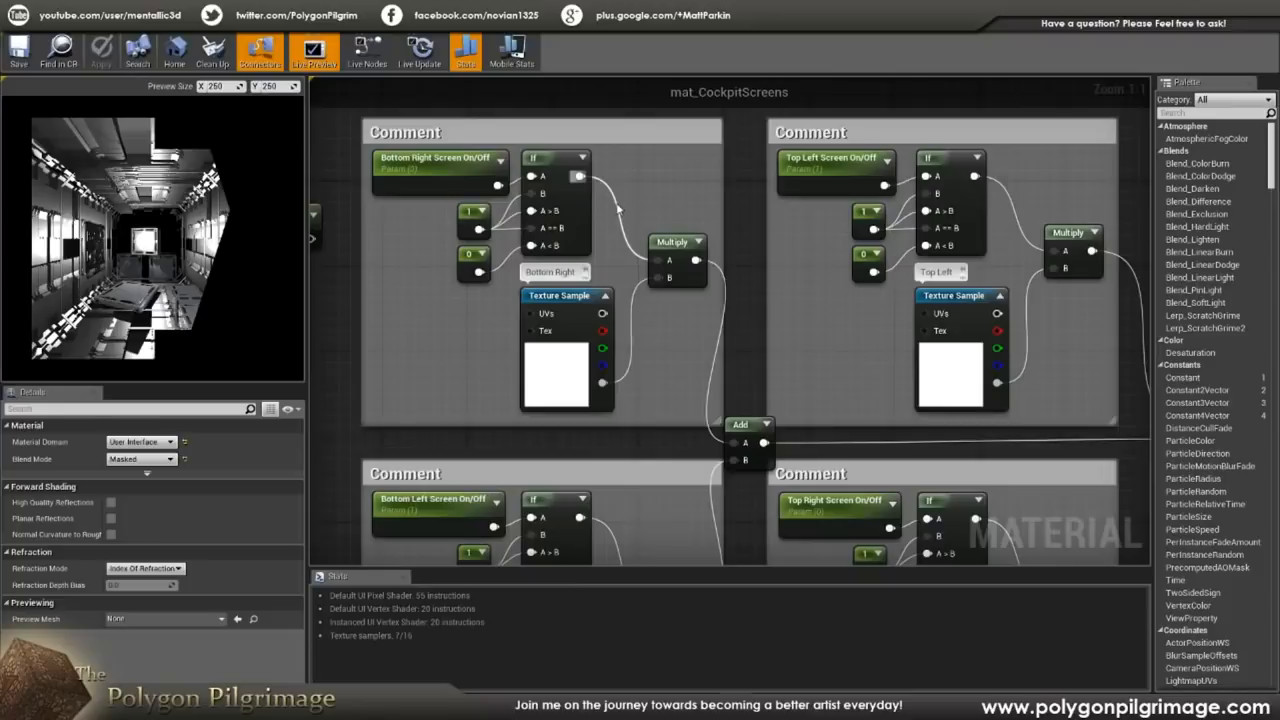
{"action": "left_click", "coordinate": [675, 248]}
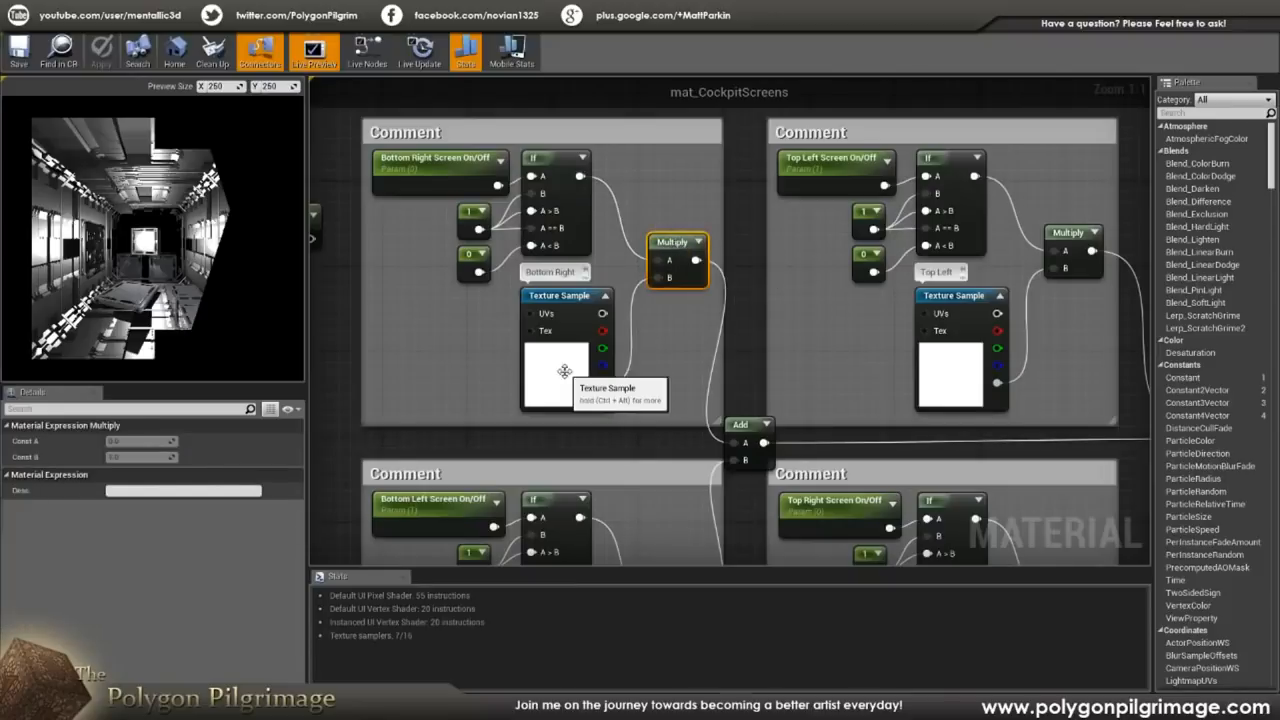
{"action": "left_click", "coordinate": [435, 160]}
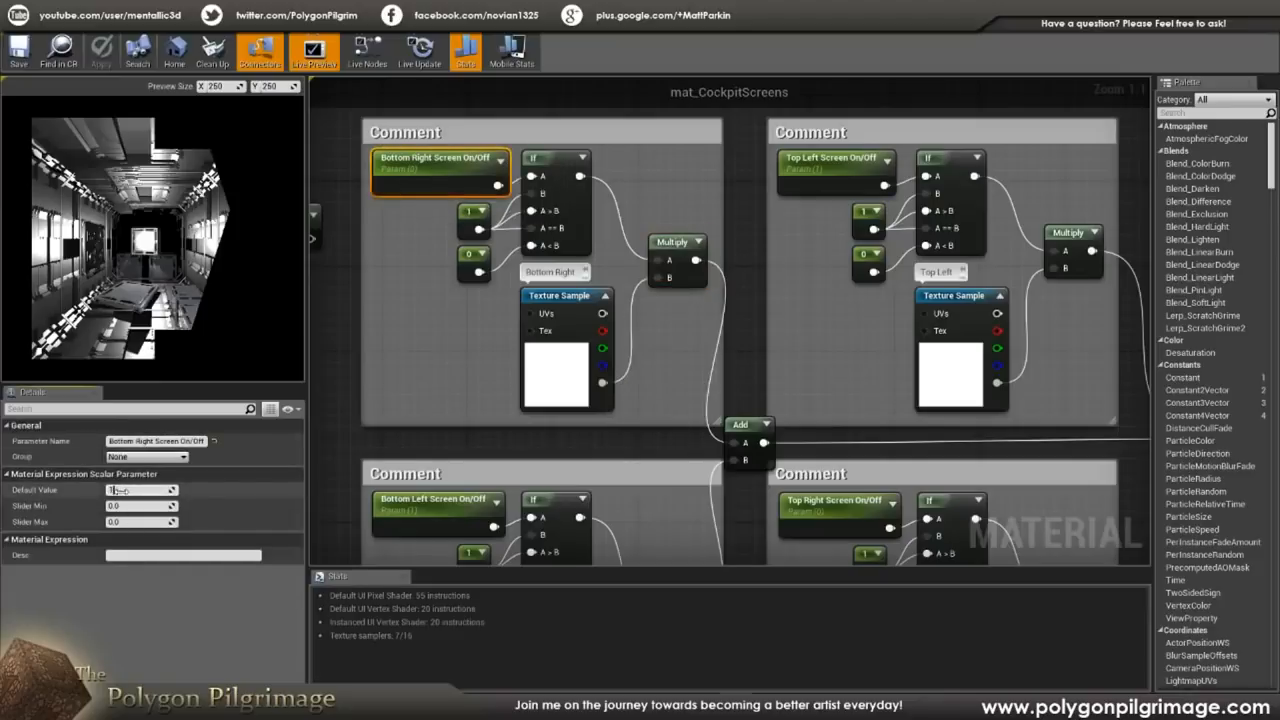
{"action": "key", "text": "Return"}
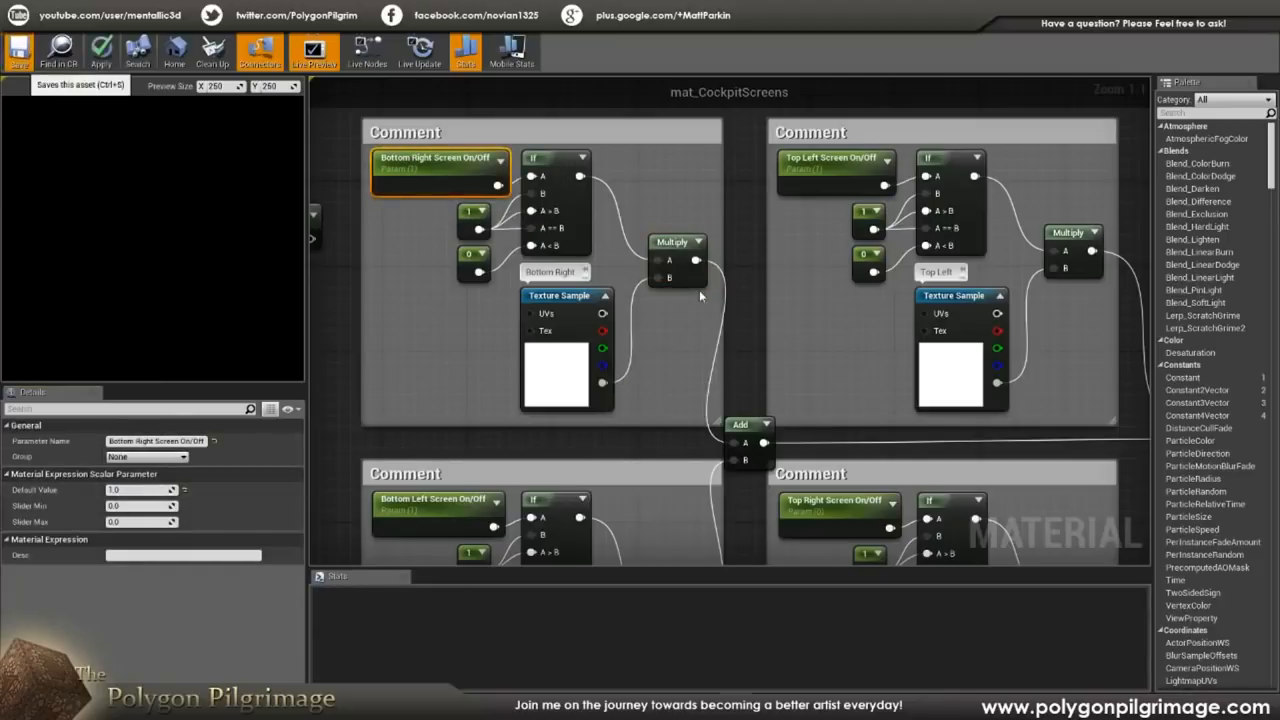
{"action": "key", "text": "ctrl+s"}
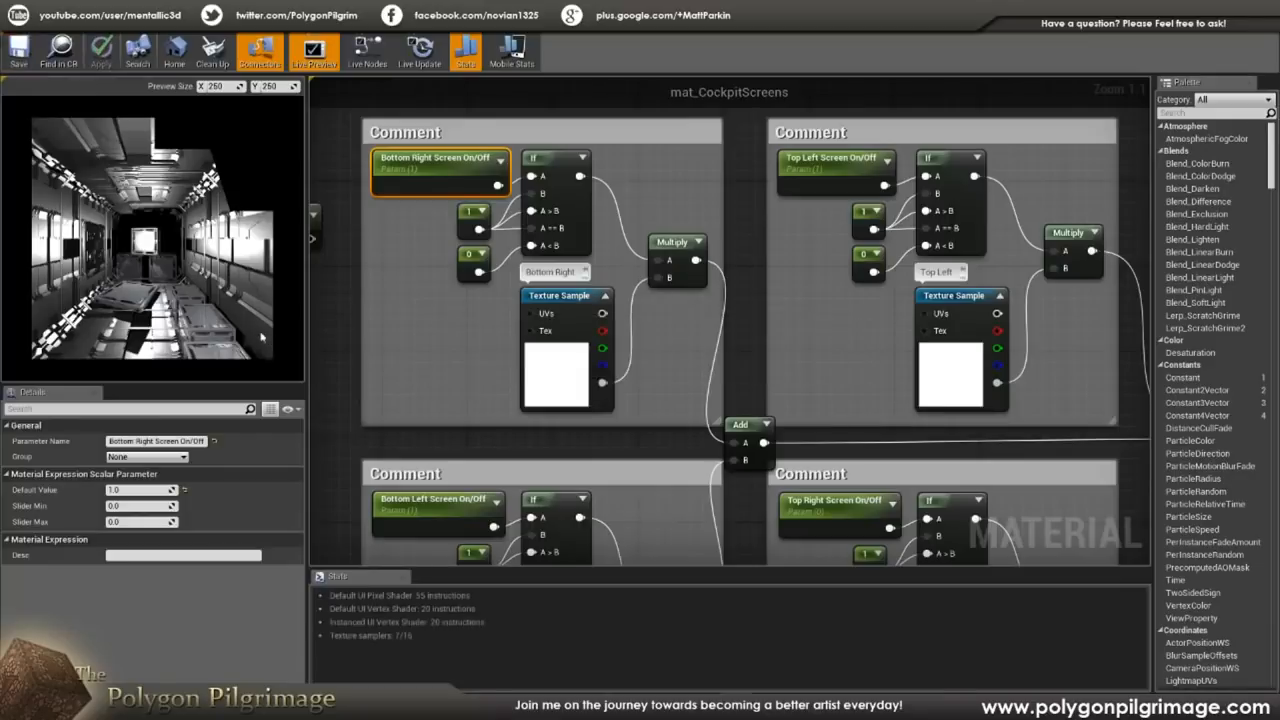
- Examine how the Add nodes combine the screens' Multiply outputs and feed the material's Opacity Mask
{"action": "left_click", "coordinate": [742, 323]}
{"action": "scroll", "coordinate": [729, 352], "scroll_direction": "down", "scroll_amount": 1}
{"action": "right_click_drag", "start_coordinate": [742, 375], "coordinate": [727, 190]}
{"action": "right_click_drag", "start_coordinate": [1092, 347], "coordinate": [1011, 97]}
{"action": "right_click_drag", "start_coordinate": [1065, 443], "coordinate": [1043, 523]}
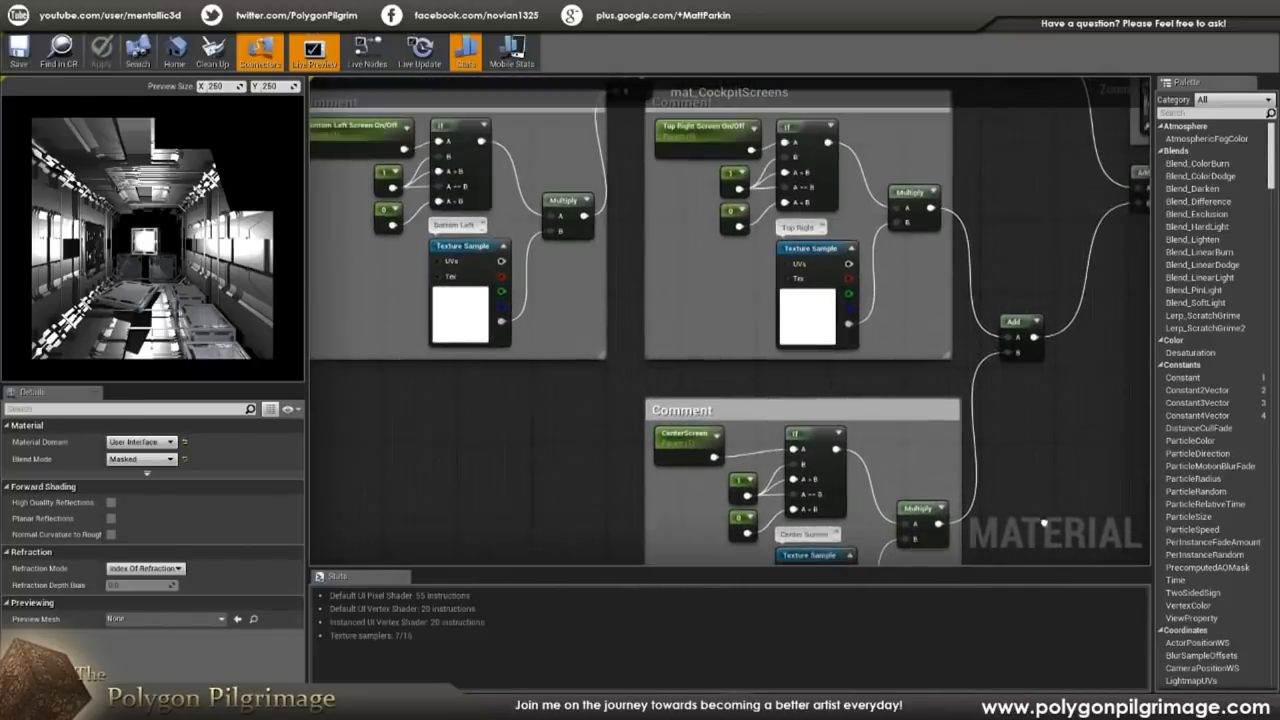
{"action": "right_click_drag", "start_coordinate": [633, 253], "coordinate": [633, 256]}
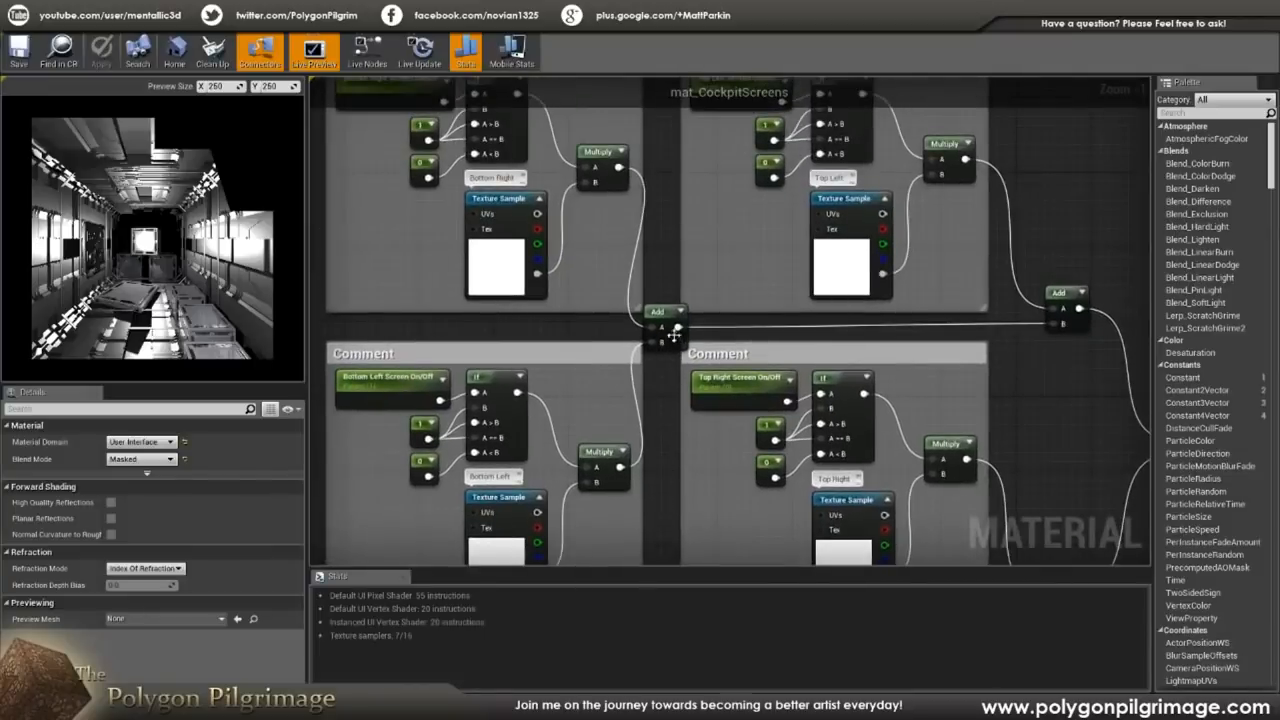
{"action": "left_click", "coordinate": [665, 320]}
{"action": "right_click_drag", "start_coordinate": [1036, 418], "coordinate": [853, 370]}
{"action": "right_click_drag", "start_coordinate": [873, 255], "coordinate": [764, 207]}
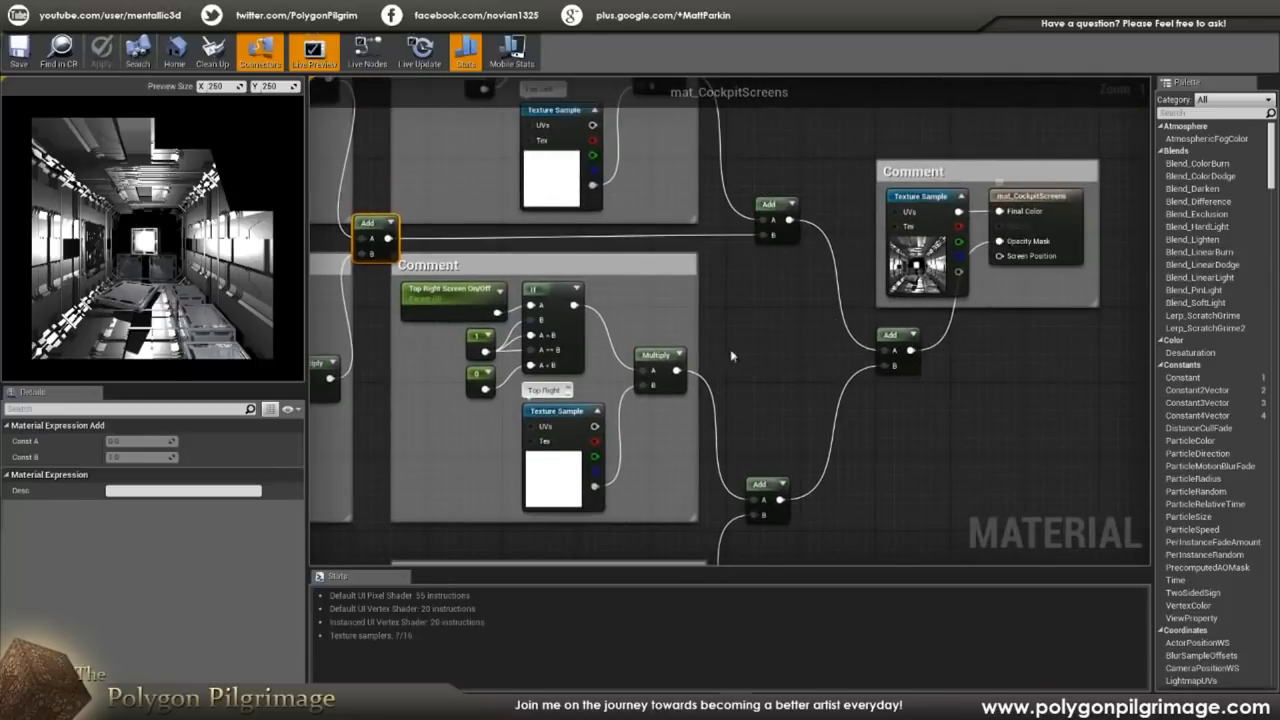
{"action": "right_click_drag", "start_coordinate": [394, 277], "coordinate": [545, 330]}
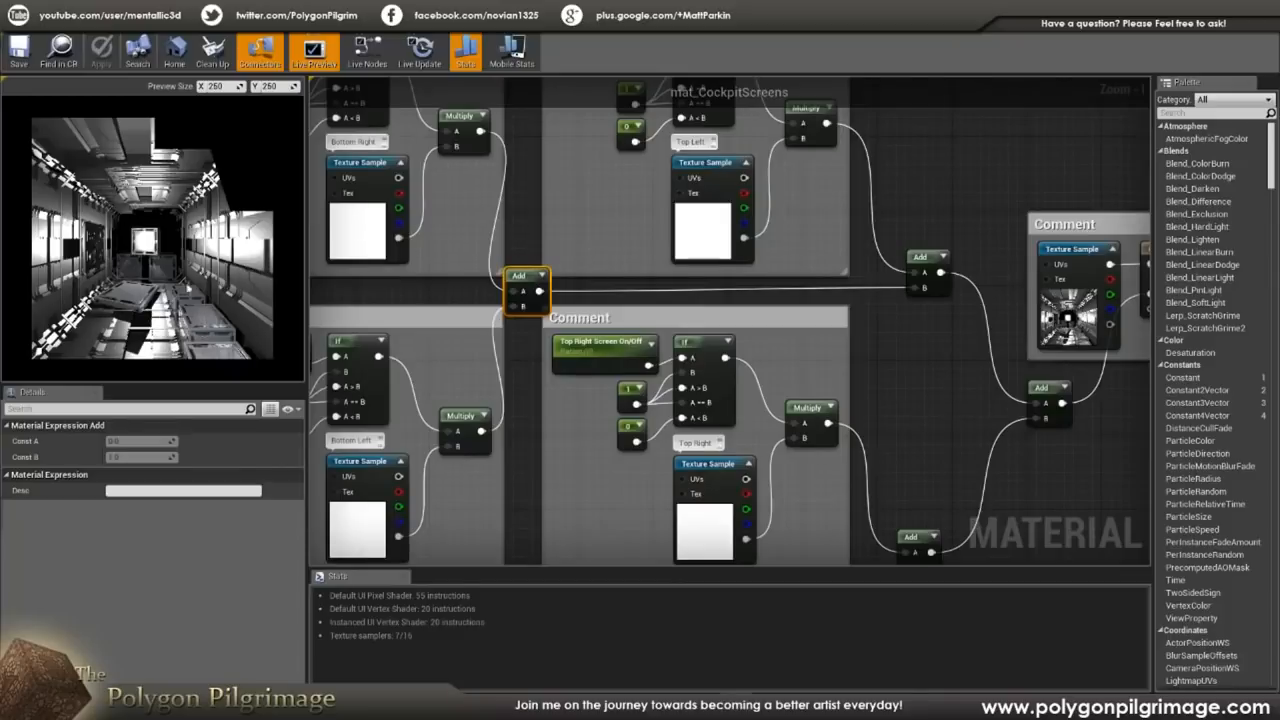
{"action": "right_click_drag", "start_coordinate": [895, 392], "coordinate": [939, 270]}
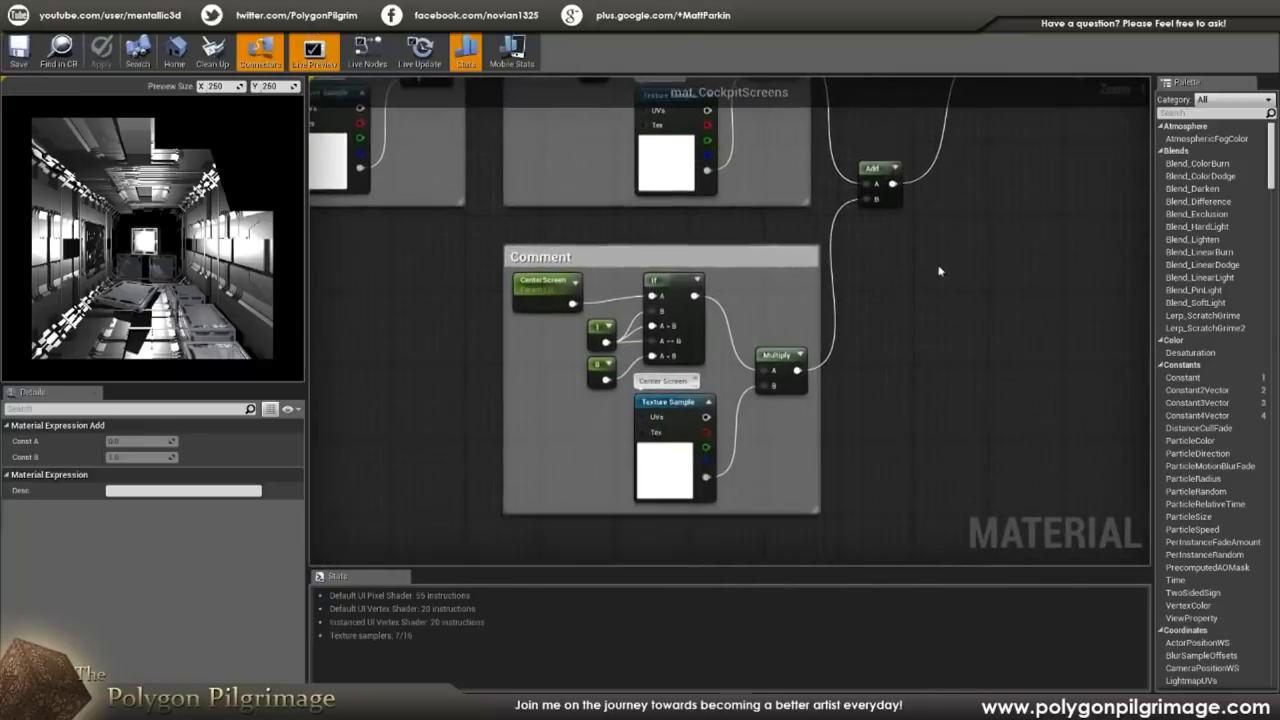
- Set the CenterScreen parameter's default value to 0 and save the material
{"action": "left_click", "coordinate": [529, 307]}
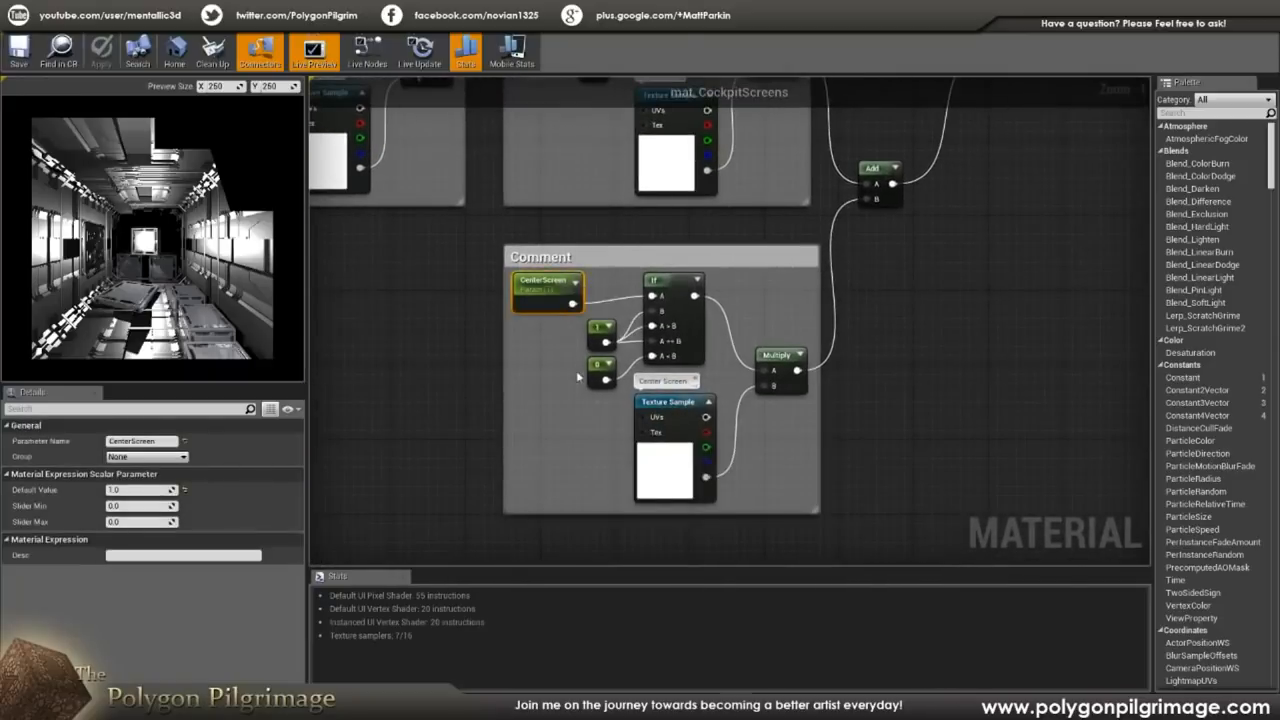
{"action": "left_click", "coordinate": [130, 490]}
{"action": "type", "text": "0"}
{"action": "key", "text": "Return"}
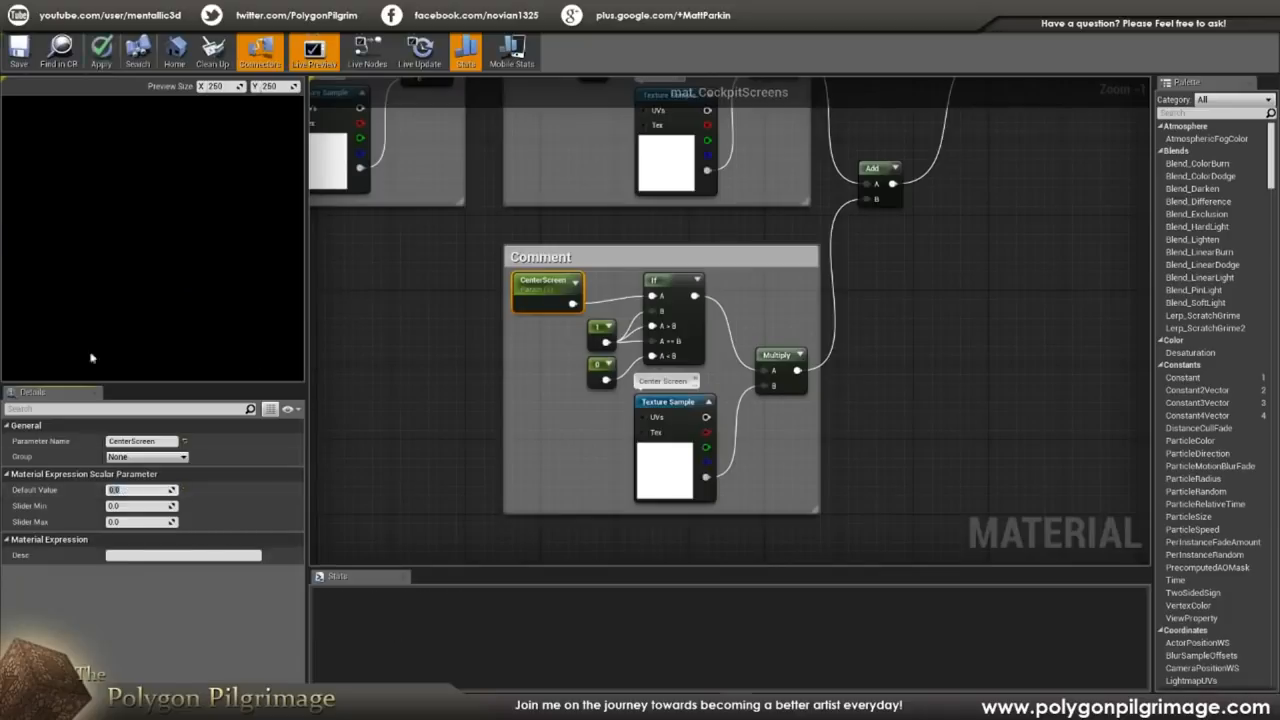
{"action": "left_click", "coordinate": [10, 55]}
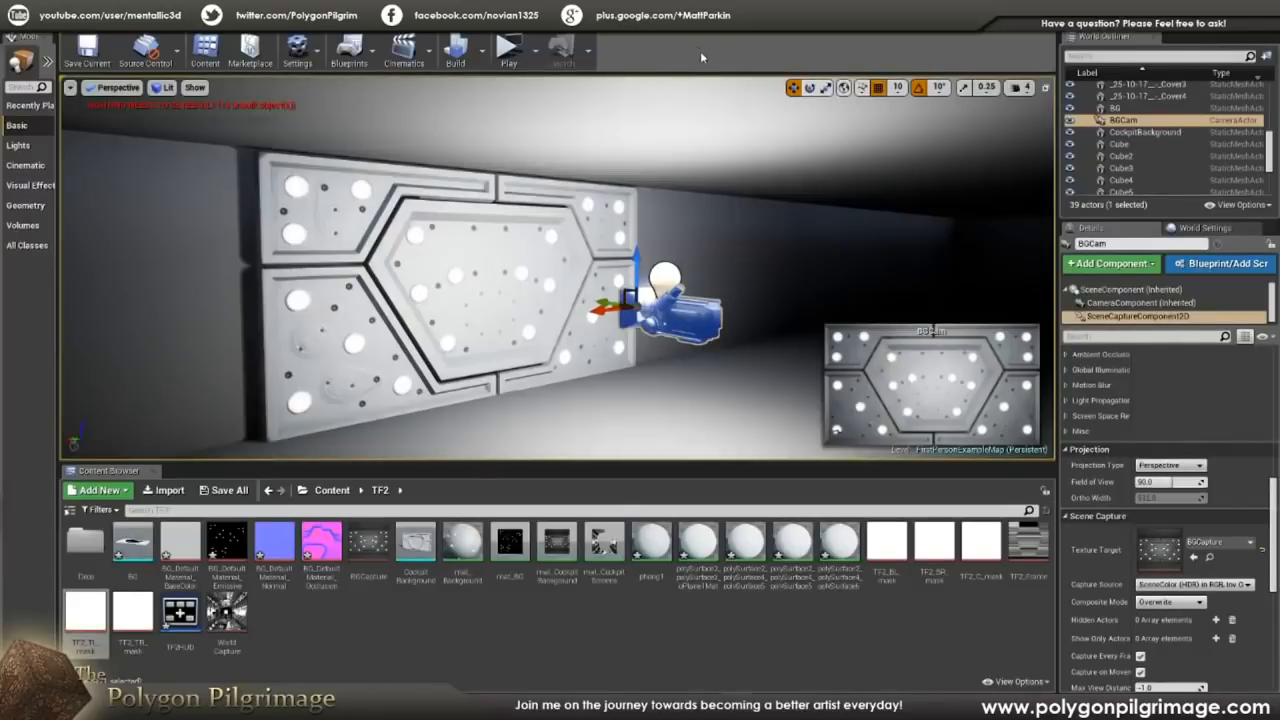
- Play the level to check the cockpit's center screen in game, and stop playing
{"action": "left_click", "coordinate": [512, 50]}
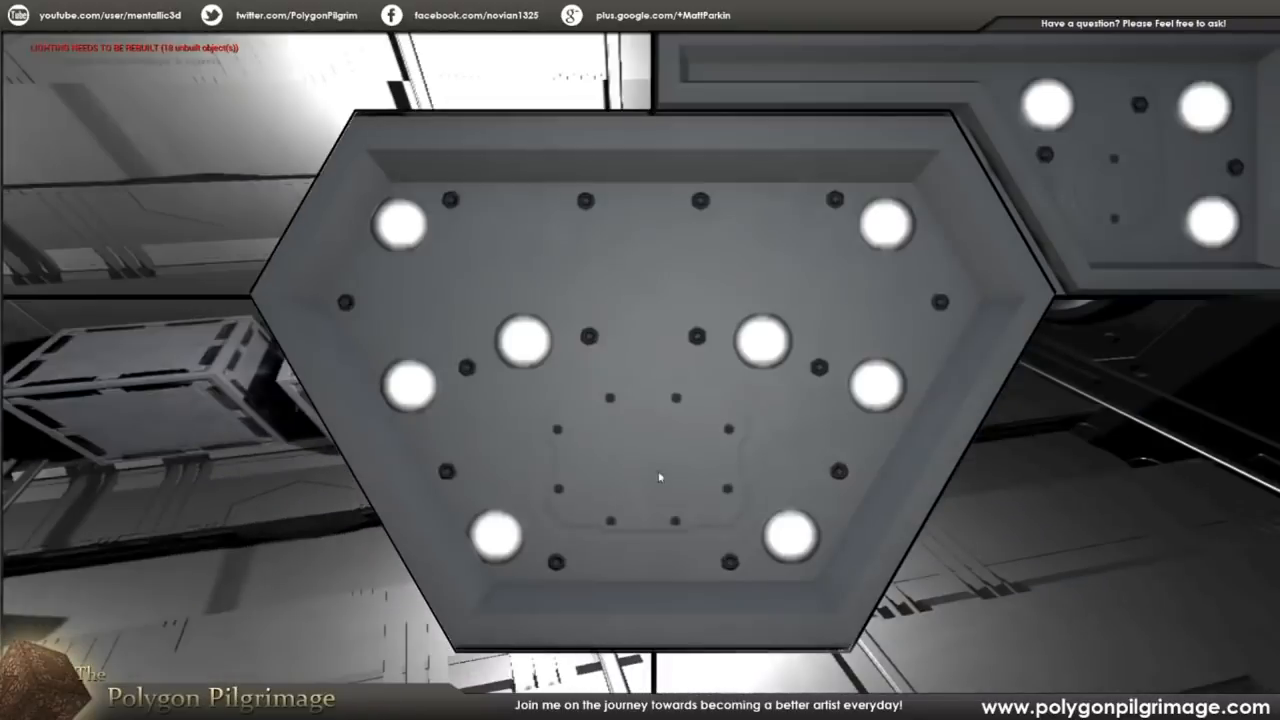
{"action": "key", "text": "Escape"}
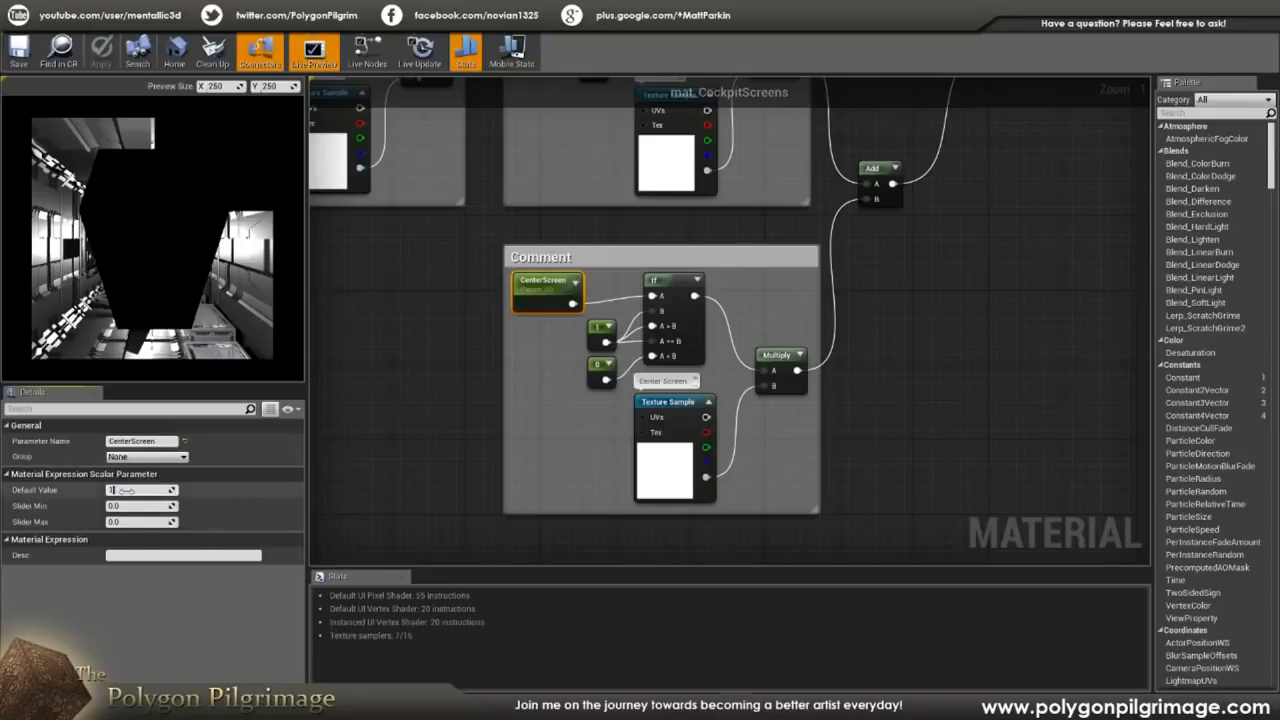
- Set the default values of the CenterScreen and Top Right Screen On/Off parameters to 1 and save the material
{"action": "key", "text": "Return"}
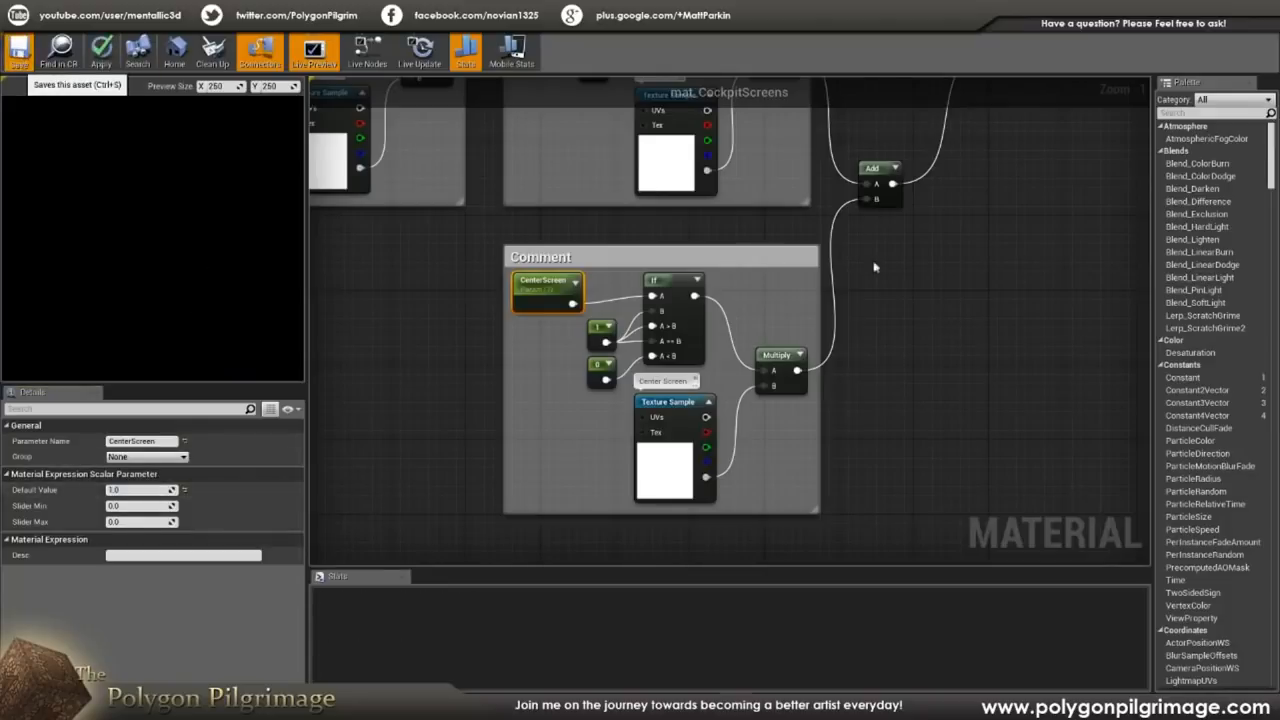
{"action": "left_click", "coordinate": [911, 296]}
{"action": "right_click_drag", "start_coordinate": [889, 265], "coordinate": [927, 543]}
{"action": "left_click", "coordinate": [604, 257]}
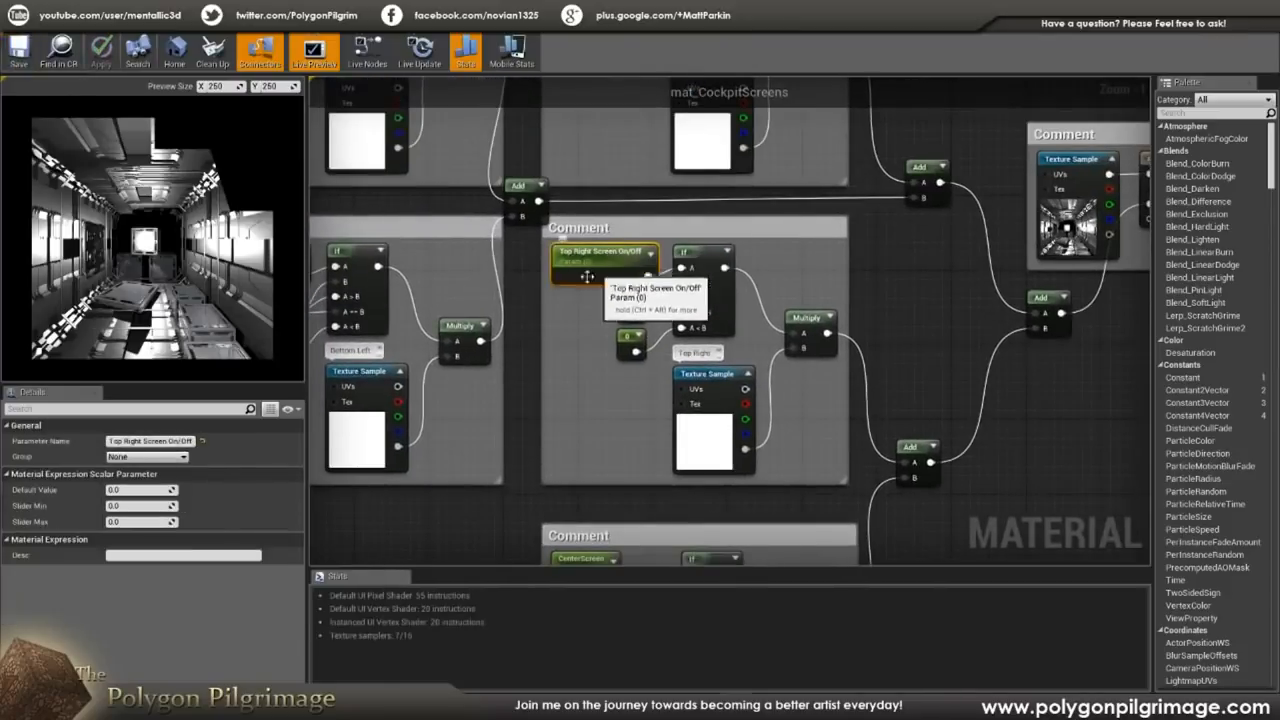
{"action": "type", "text": "1"}
{"action": "key", "text": "Return"}
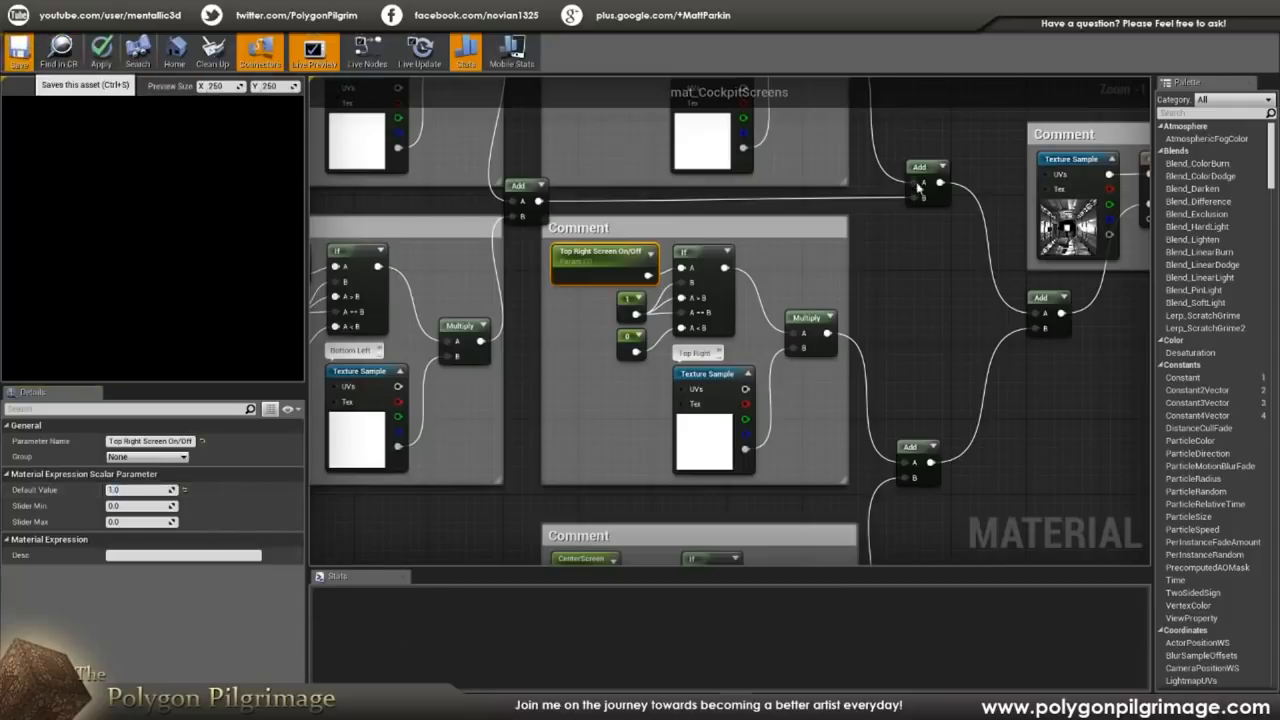
{"action": "left_click", "coordinate": [18, 50]}
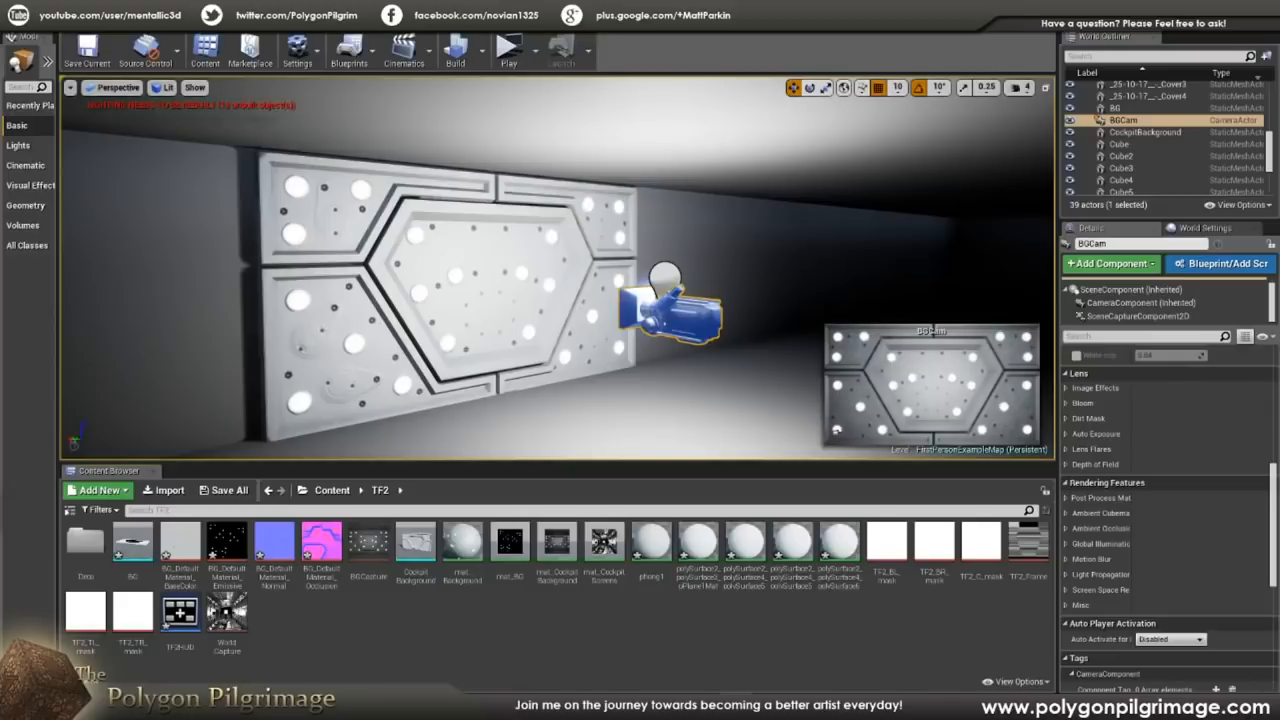
- Survey the BGCam's panel wall and the surrounding level in the viewport, and open the TF2HUD blueprint
{"action": "right_click_drag", "start_coordinate": [529, 275], "coordinate": [560, 288]}
{"action": "key", "text": "a"}
{"action": "key", "text": "a"}
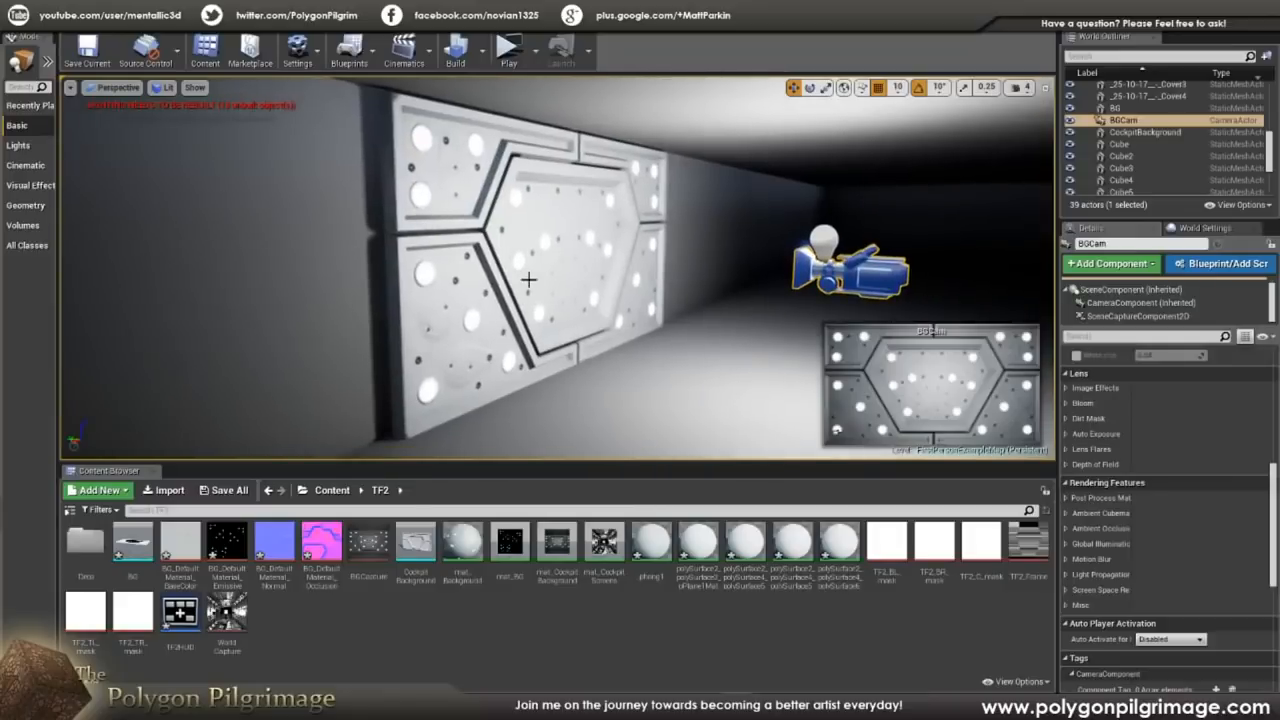
{"action": "key", "text": "w"}
{"action": "right_click_drag", "start_coordinate": [527, 248], "coordinate": [948, 253]}
{"action": "key", "text": "a"}
{"action": "key", "text": "s"}
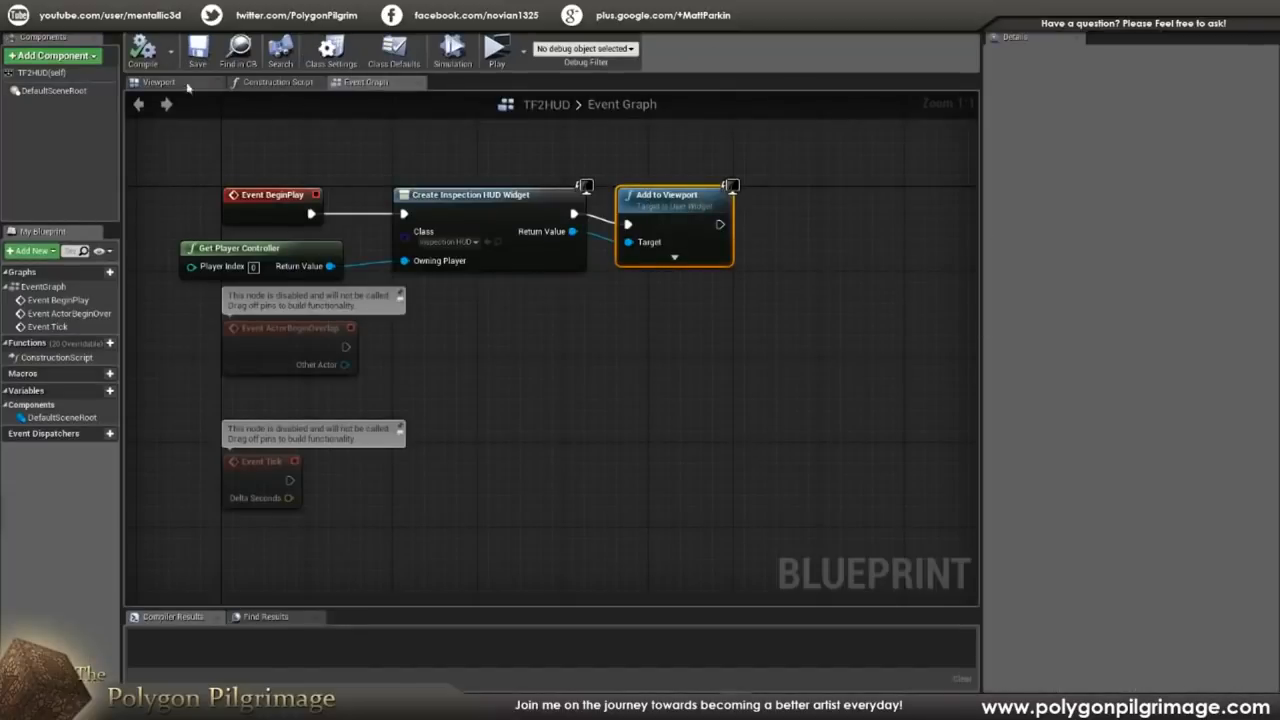
{"action": "left_click", "coordinate": [186, 84]}
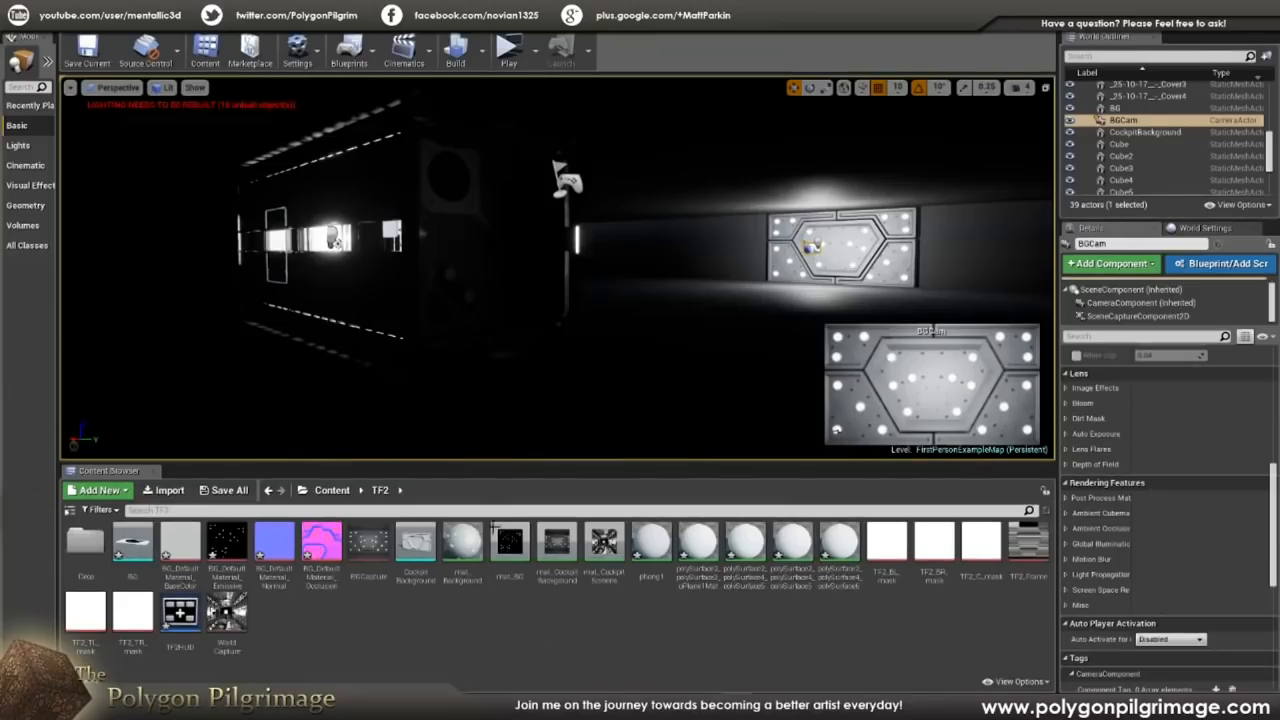
- Start creating a Blueprint Class in the TF2 folder, search the parent classes for HUD, and cancel the creation
{"action": "right_click", "coordinate": [450, 627]}
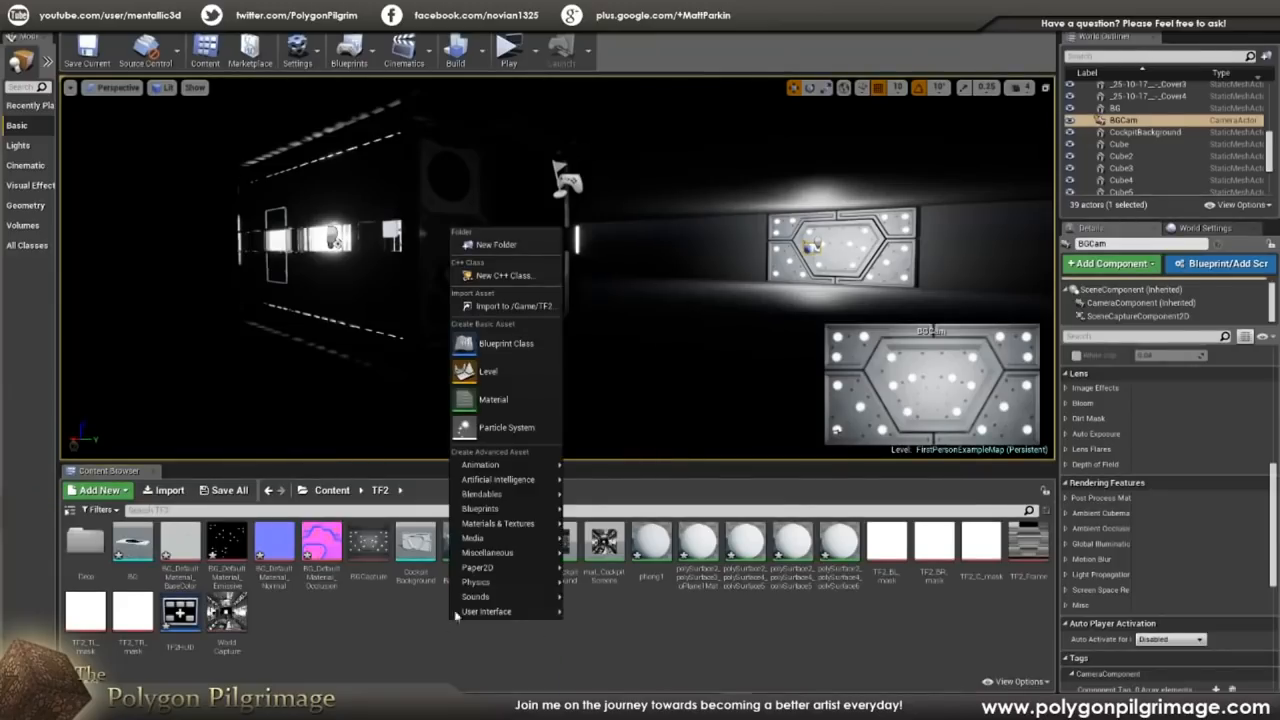
{"action": "left_click", "coordinate": [490, 338]}
{"action": "type", "text": "HUD"}
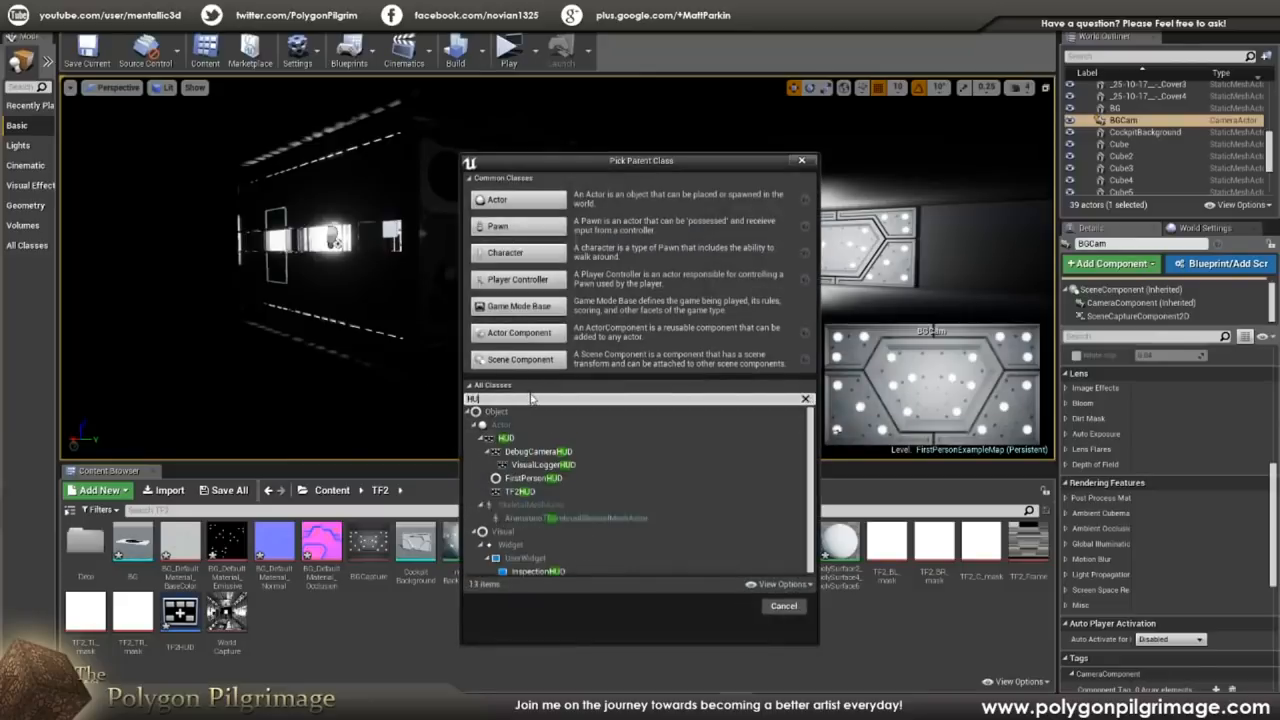
{"action": "left_click", "coordinate": [503, 446]}
{"action": "left_click", "coordinate": [770, 582]}
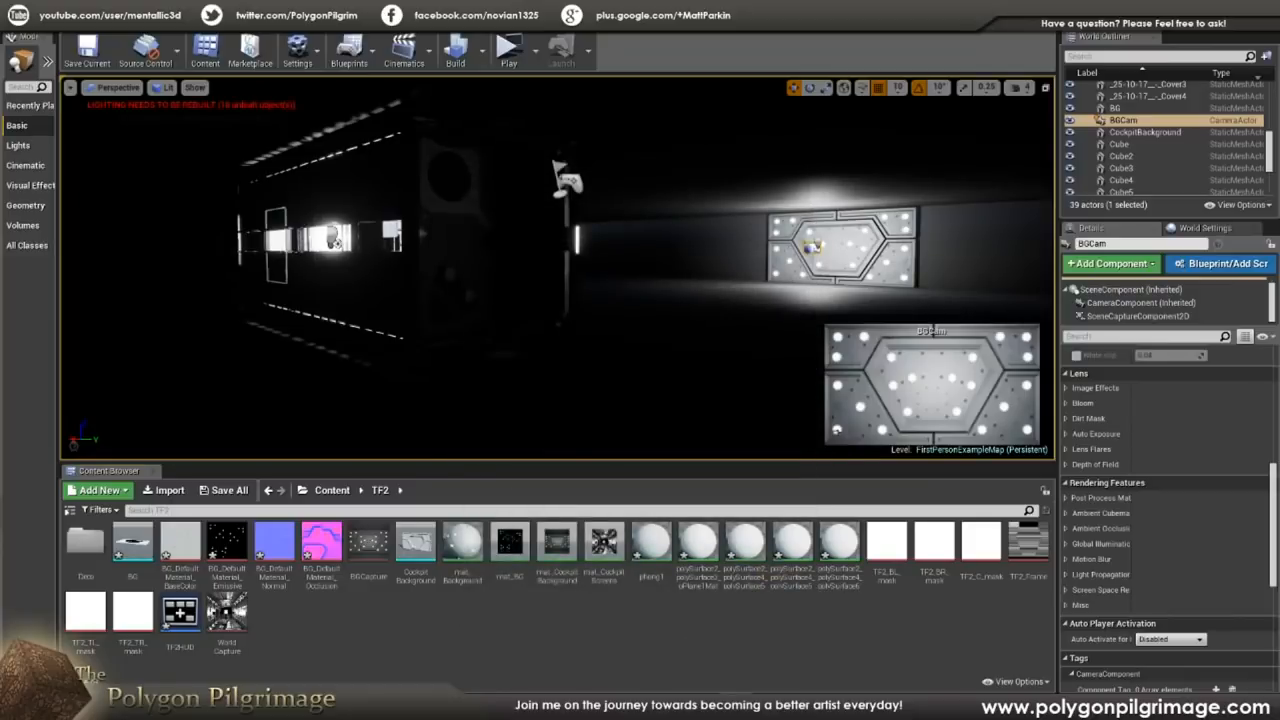
- Examine the World Settings' Game Mode section to see where the level's HUD Class is assigned
{"action": "left_click", "coordinate": [1205, 228]}
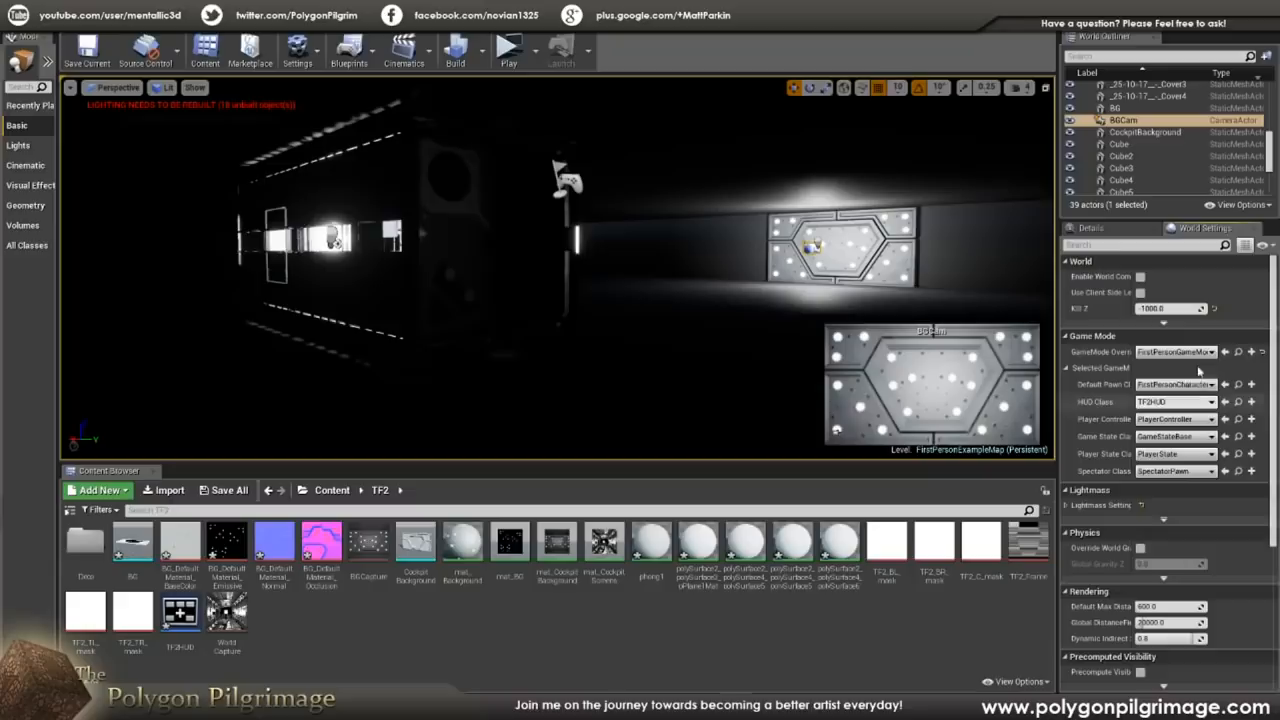
{"action": "scroll", "coordinate": [1202, 374], "scroll_direction": "down", "scroll_amount": 1}
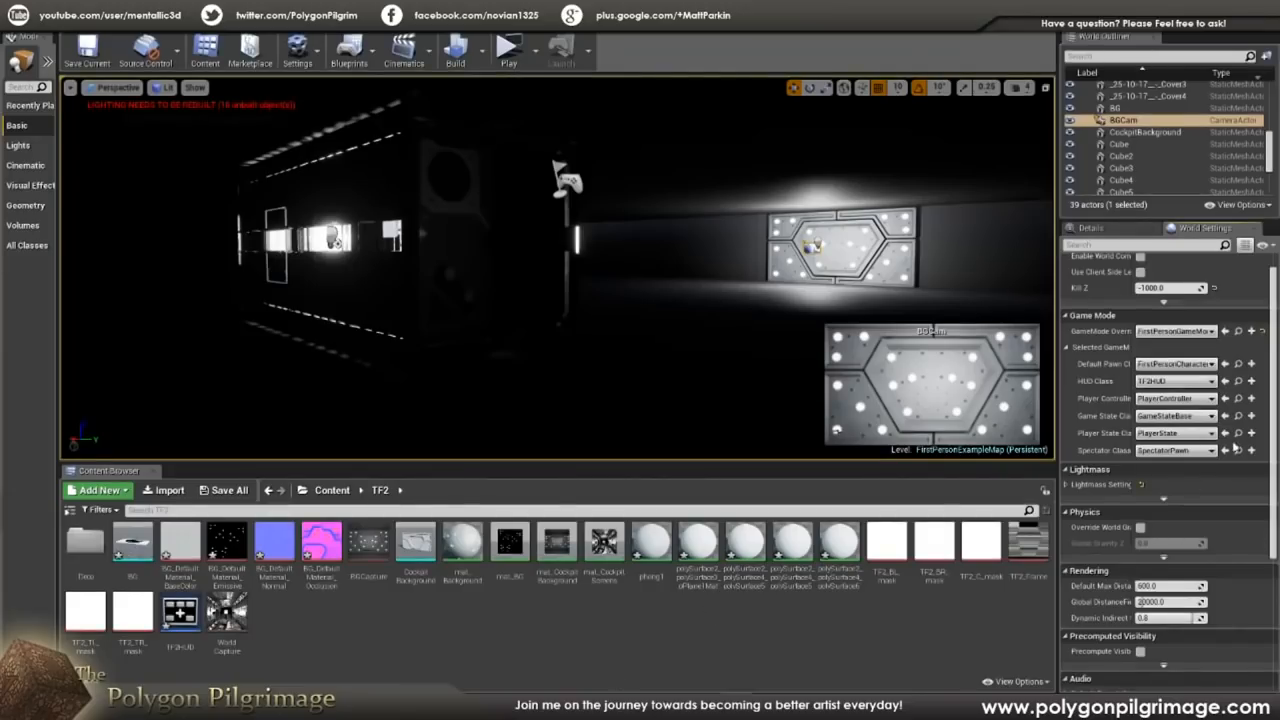
{"action": "left_click", "coordinate": [1122, 232]}
{"action": "left_click", "coordinate": [1196, 231]}
- View the Maps & Modes page of the Project Settings and close the settings window
{"action": "left_click", "coordinate": [37, 22]}
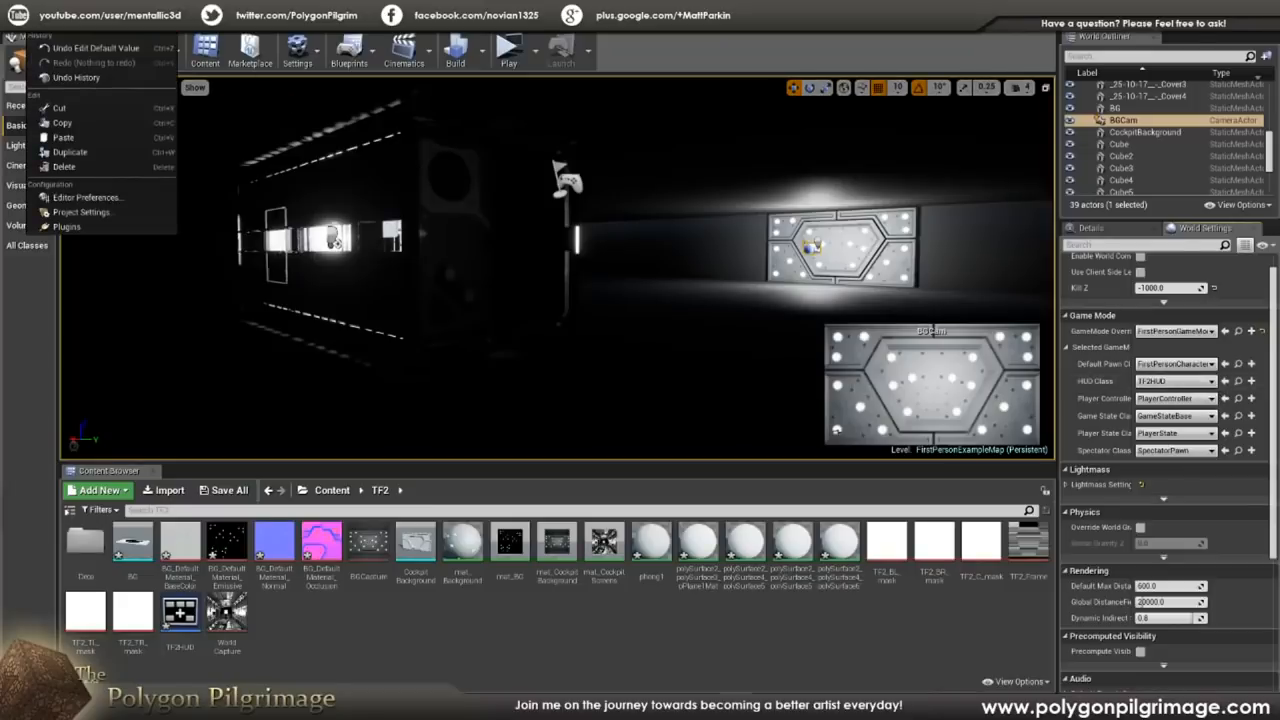
{"action": "left_click", "coordinate": [80, 212]}
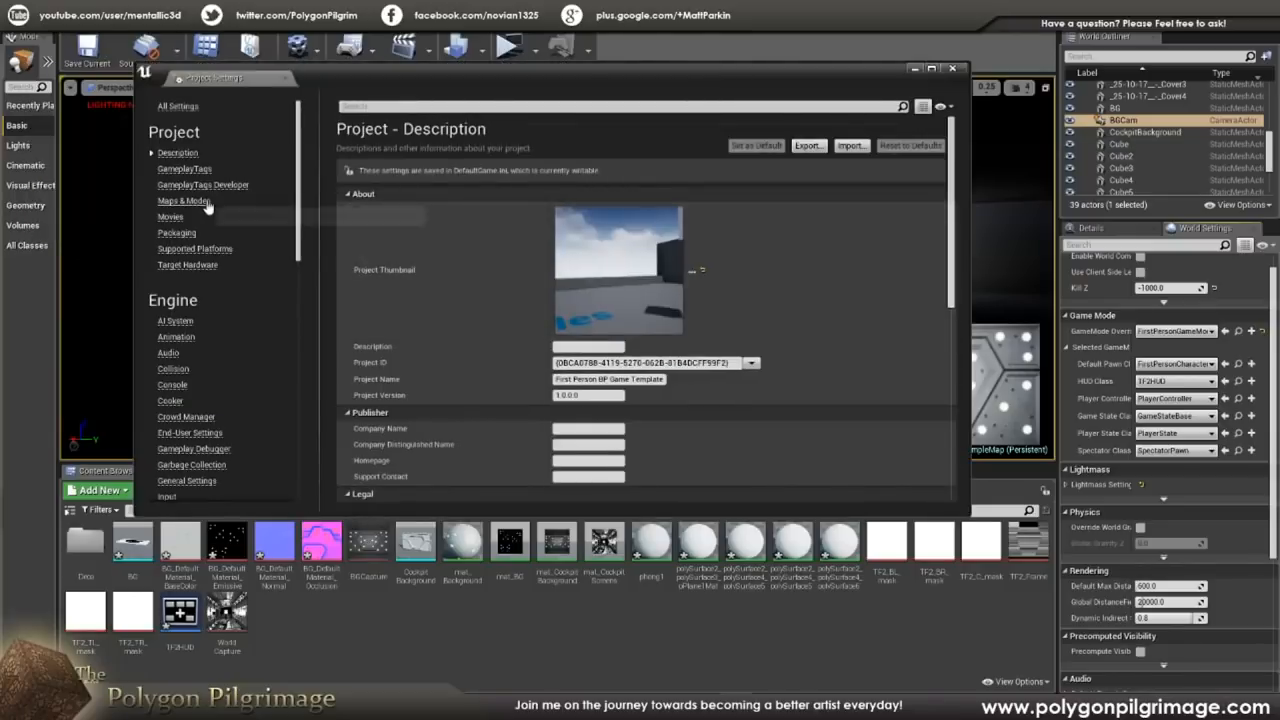
{"action": "left_click", "coordinate": [186, 202]}
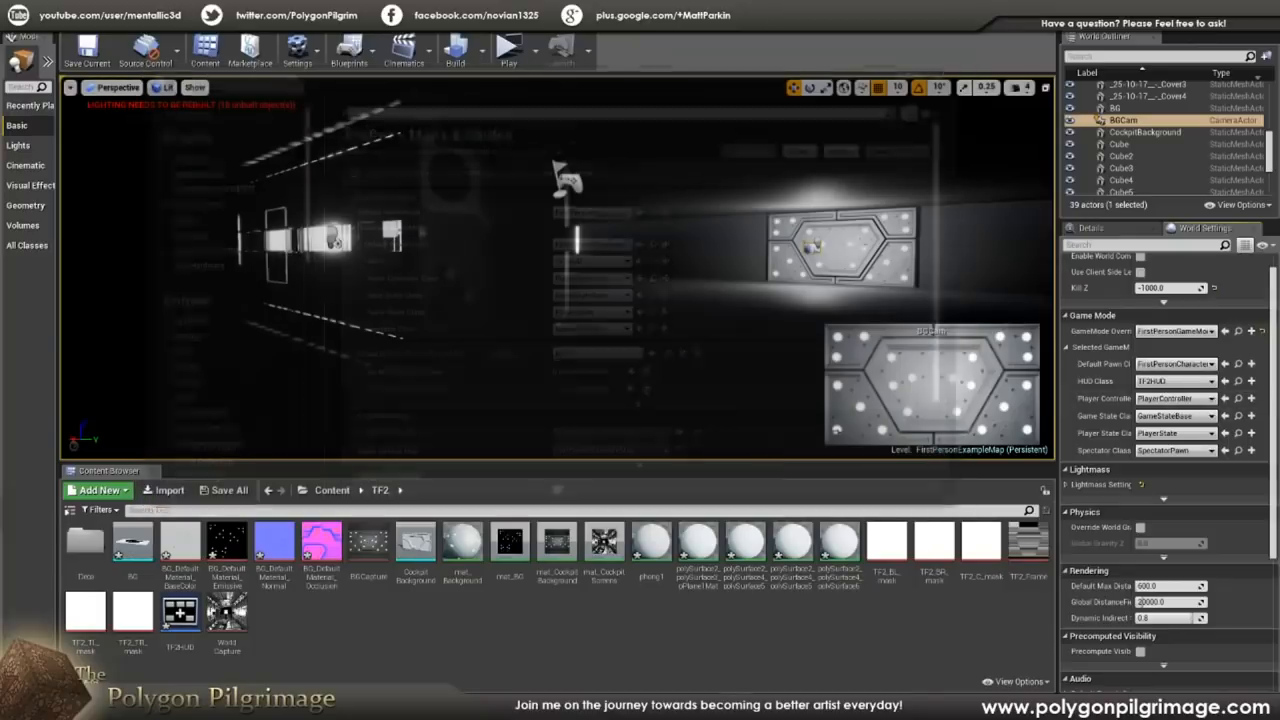
{"action": "left_click", "coordinate": [951, 68]}
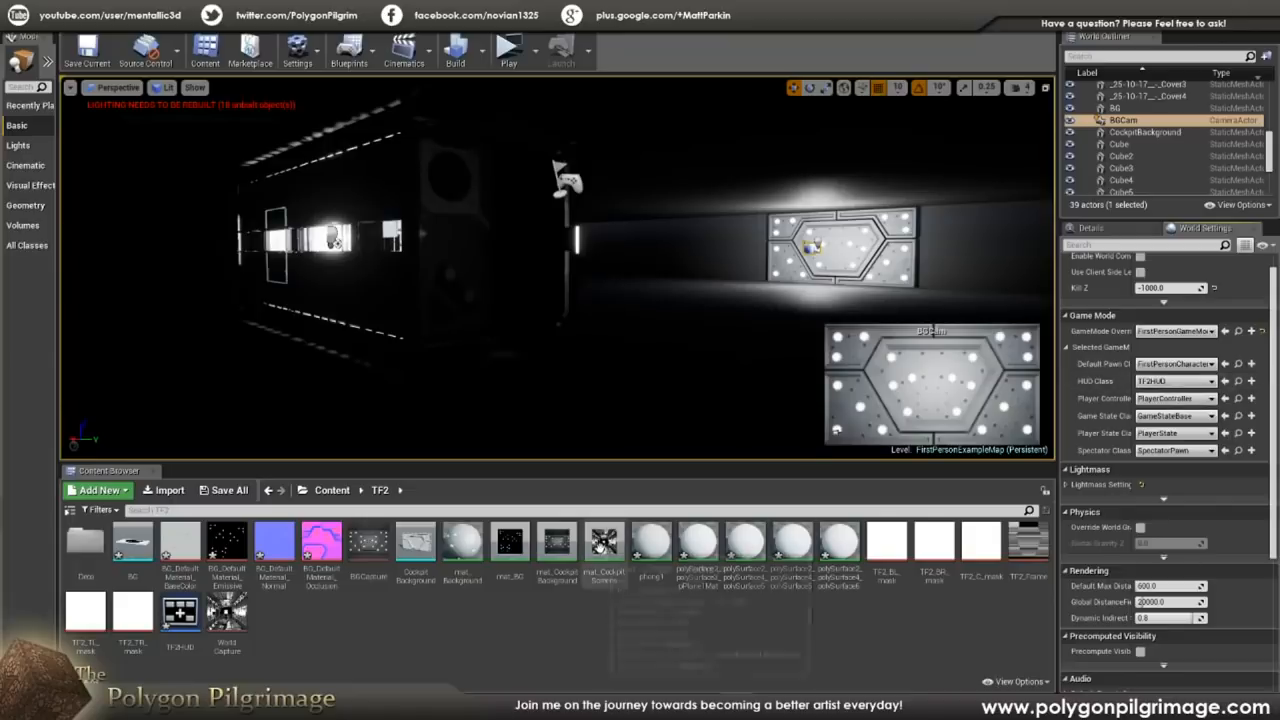
- Examine the TF2HUD Event Graph, from Event BeginPlay through Create Inspection HUD Widget to Add to Viewport
{"action": "left_click", "coordinate": [215, 10]}
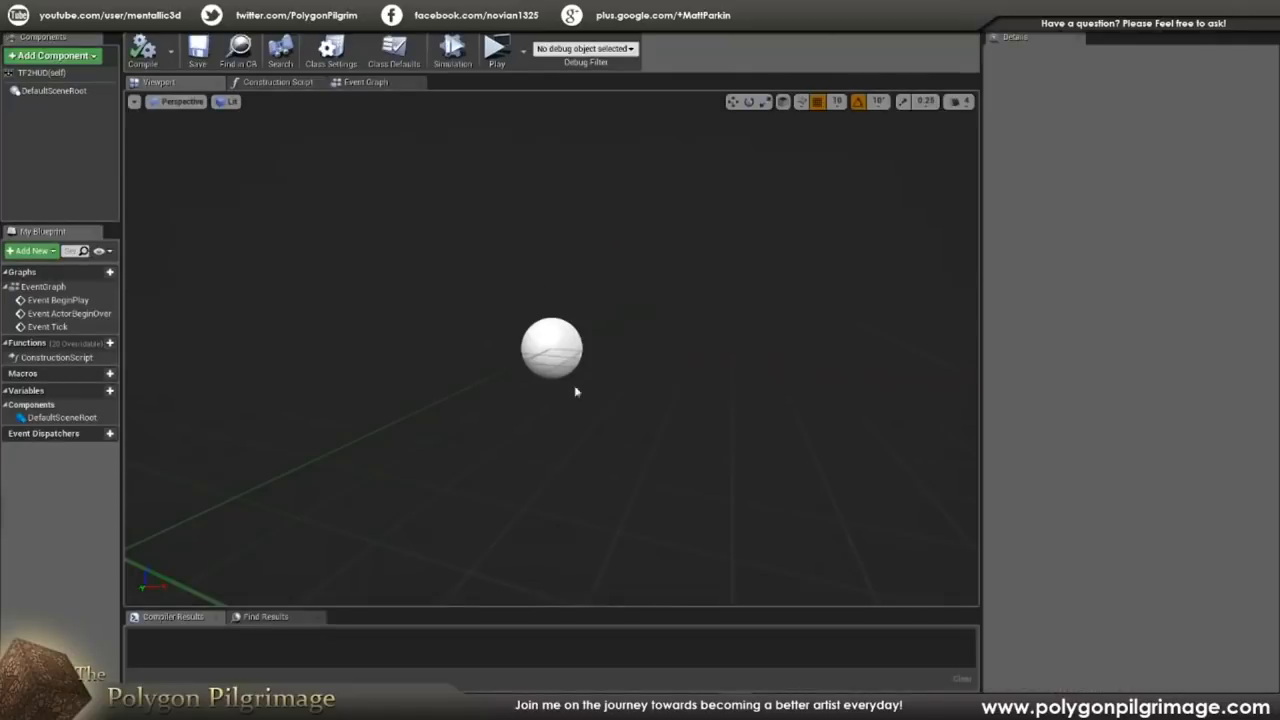
{"action": "left_click", "coordinate": [278, 82]}
{"action": "left_click", "coordinate": [366, 82]}
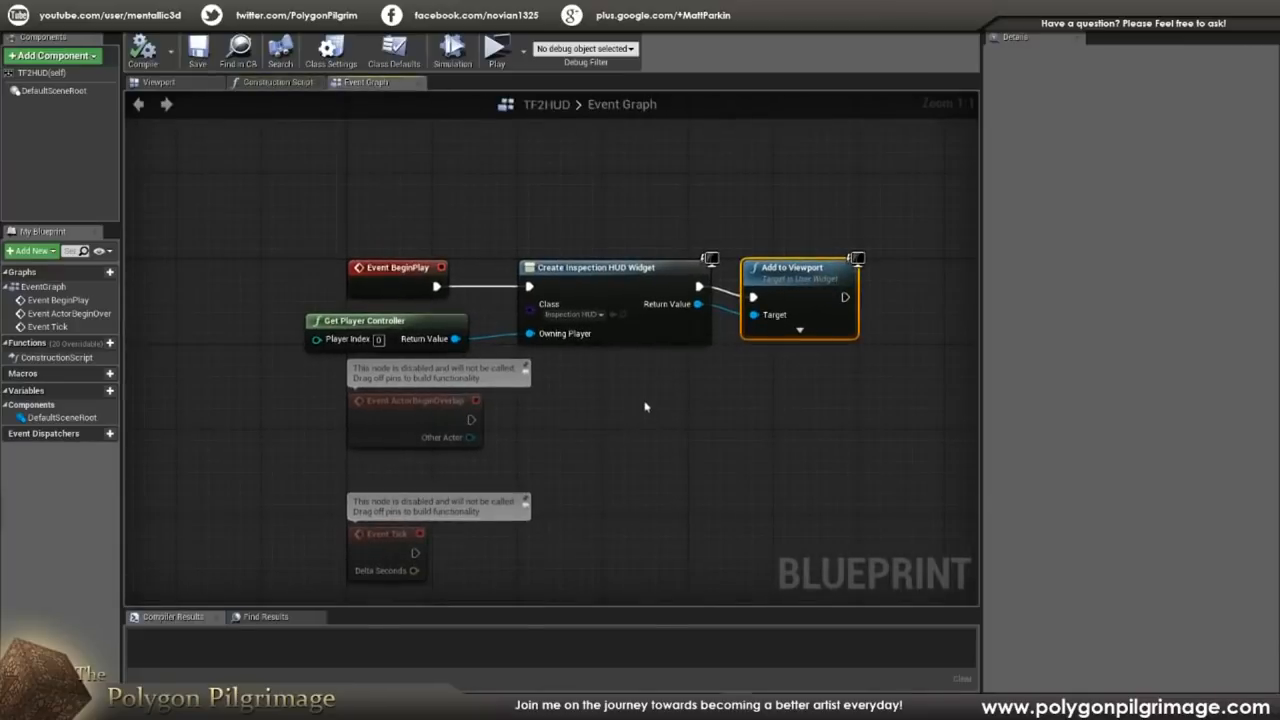
{"action": "right_click_drag", "start_coordinate": [682, 406], "coordinate": [662, 398]}
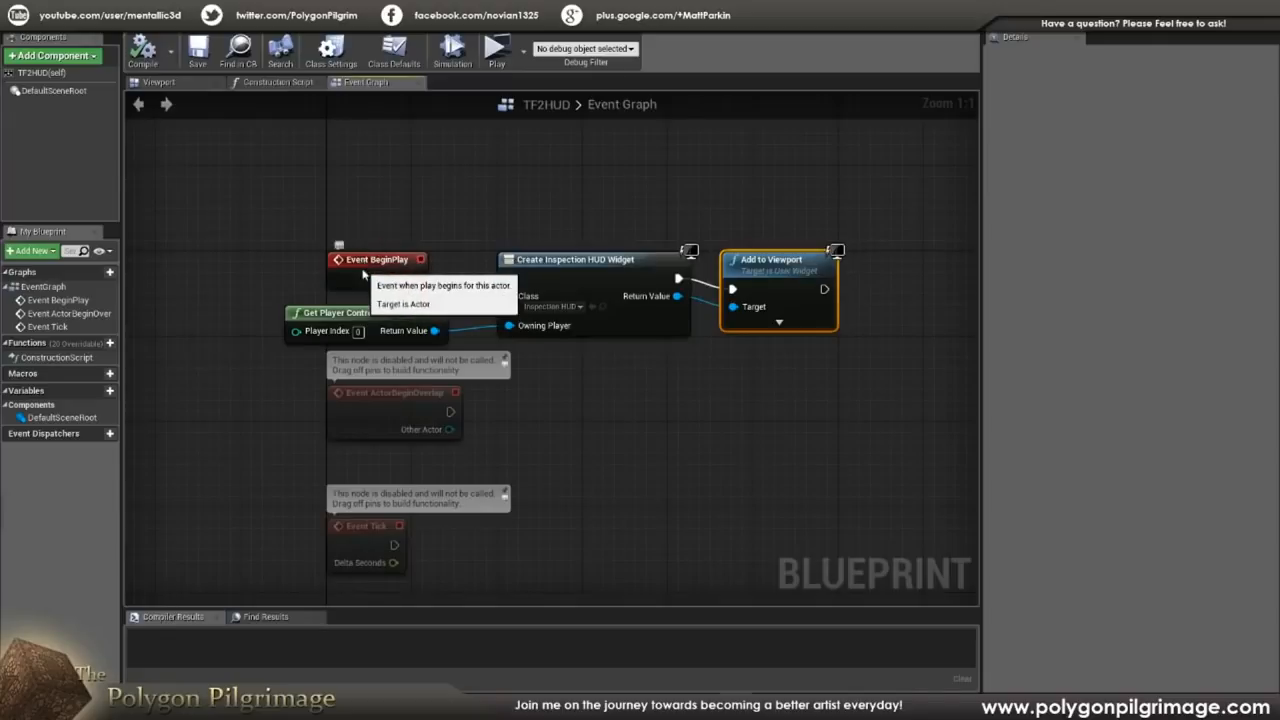
{"action": "left_click", "coordinate": [363, 272]}
{"action": "left_click", "coordinate": [473, 223]}
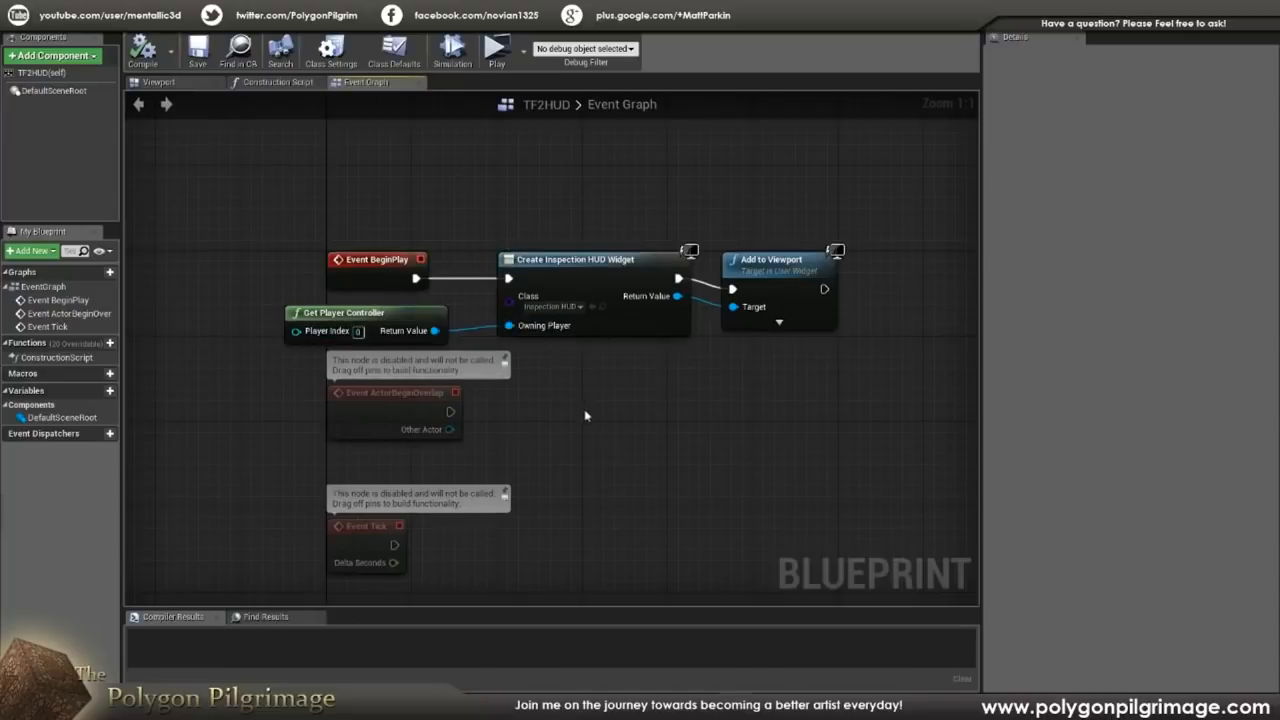
- Search the Event Graph's available actions for the Get Player Controller node and dismiss the list without adding it
{"action": "right_click_drag", "start_coordinate": [580, 418], "coordinate": [582, 410]}
{"action": "right_click", "coordinate": [620, 407]}
{"action": "type", "text": "get player con"}
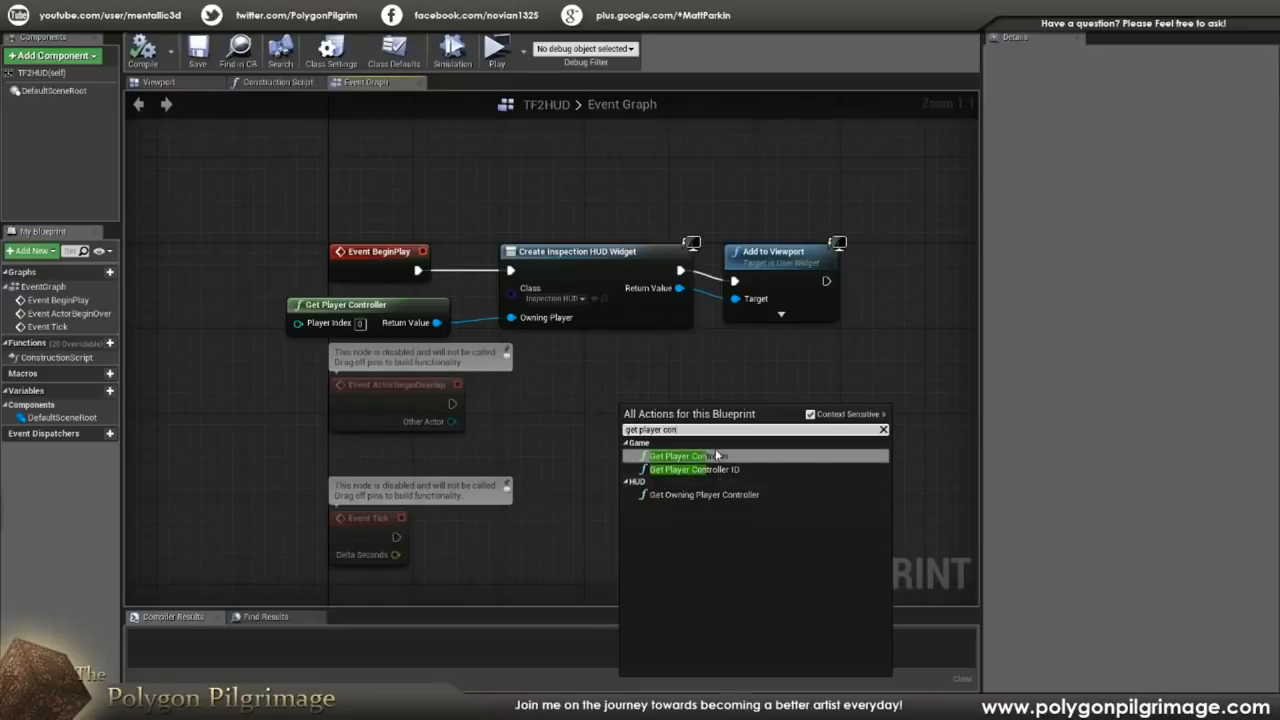
{"action": "left_click", "coordinate": [454, 329]}
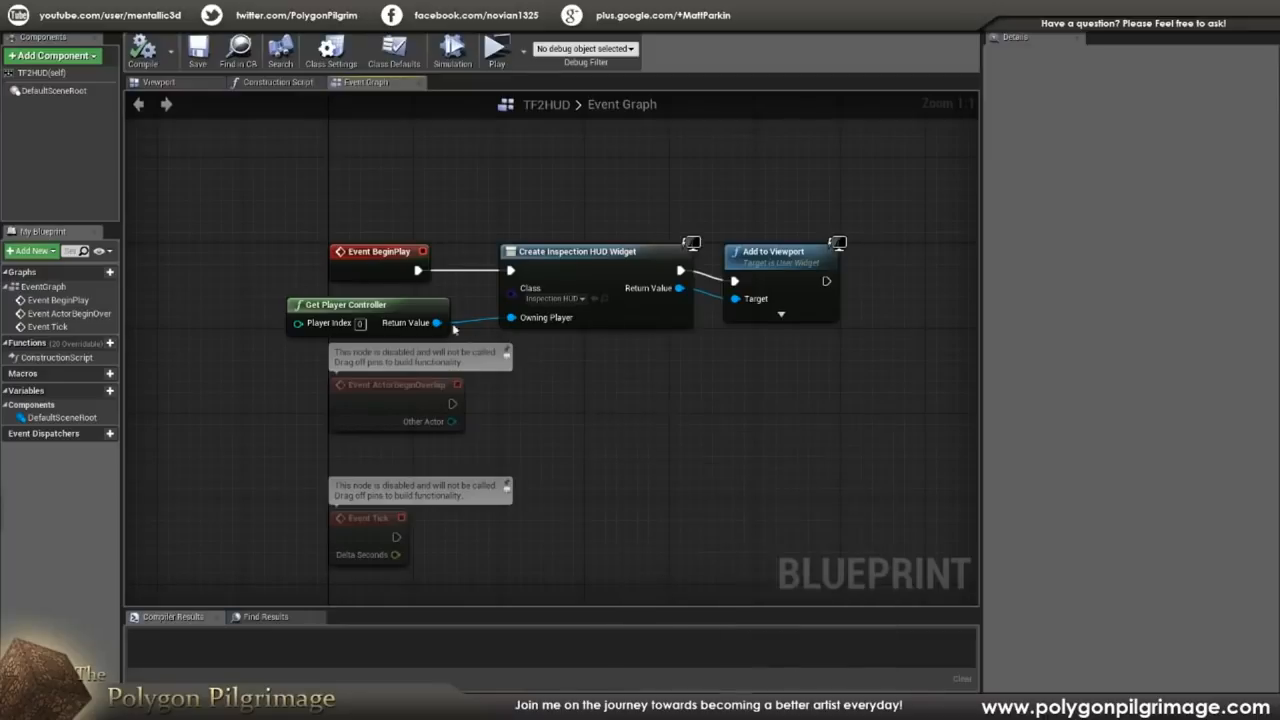
- Try adding a second Add to Viewport node from Create Inspection HUD Widget's execution output, and delete it
{"action": "right_click_drag", "start_coordinate": [757, 229], "coordinate": [611, 263]}
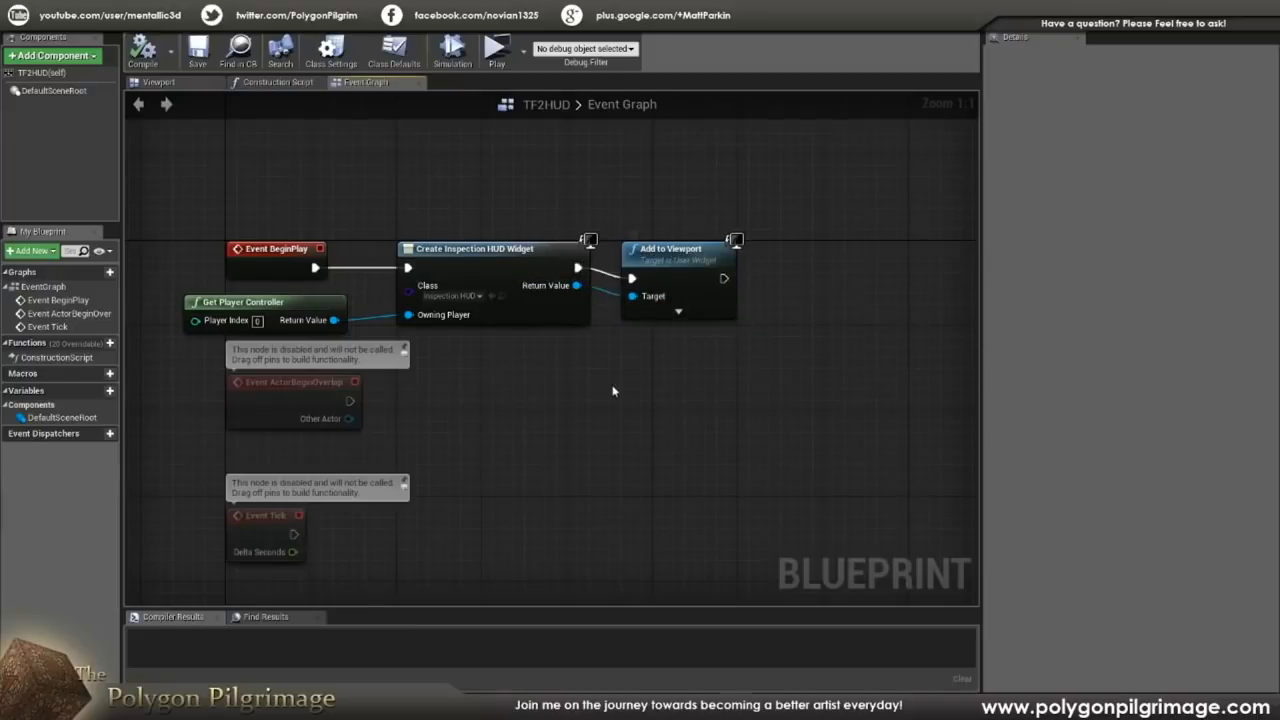
{"action": "left_click_drag", "start_coordinate": [577, 268], "coordinate": [683, 422]}
{"action": "type", "text": "add to view"}
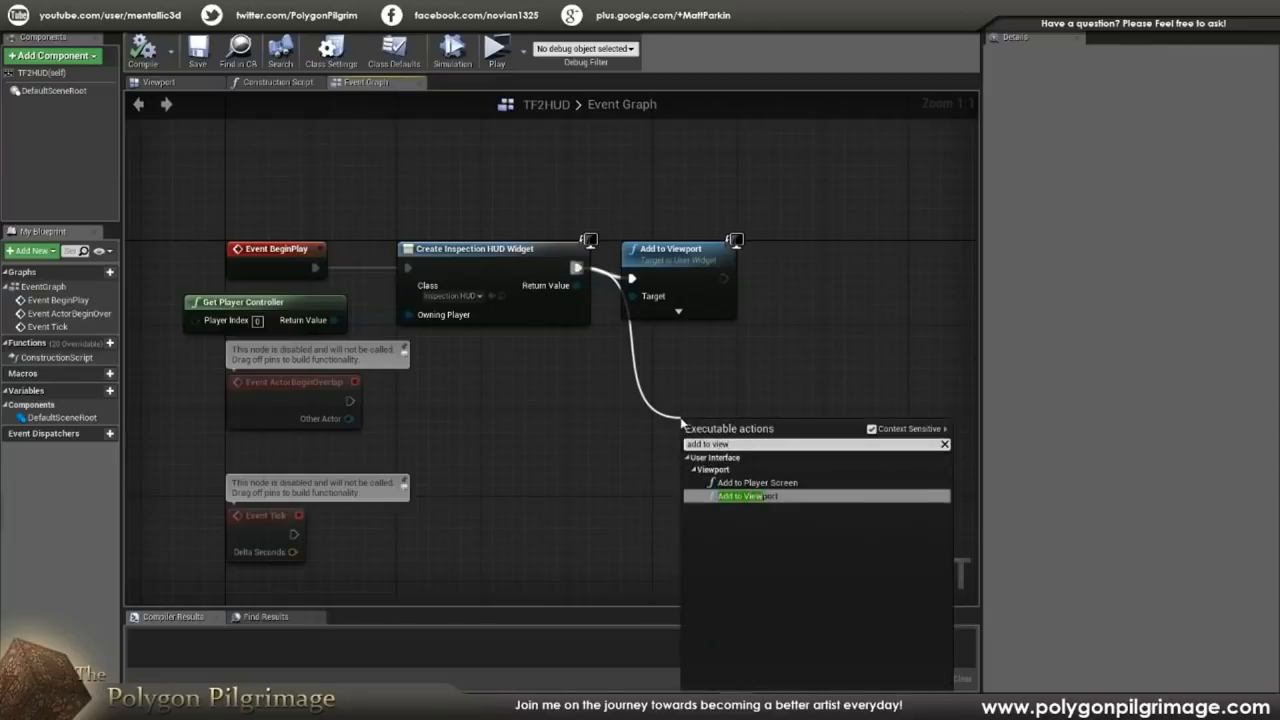
{"action": "left_click", "coordinate": [735, 498]}
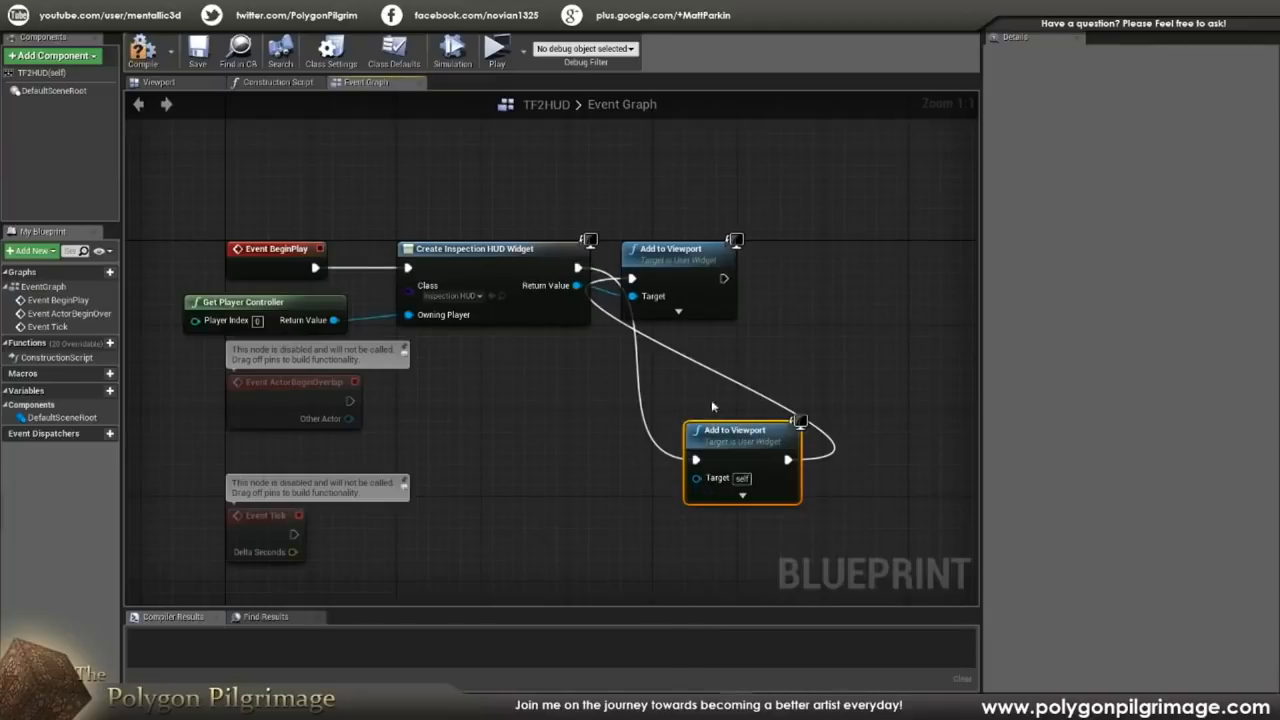
{"action": "key", "text": "Delete"}
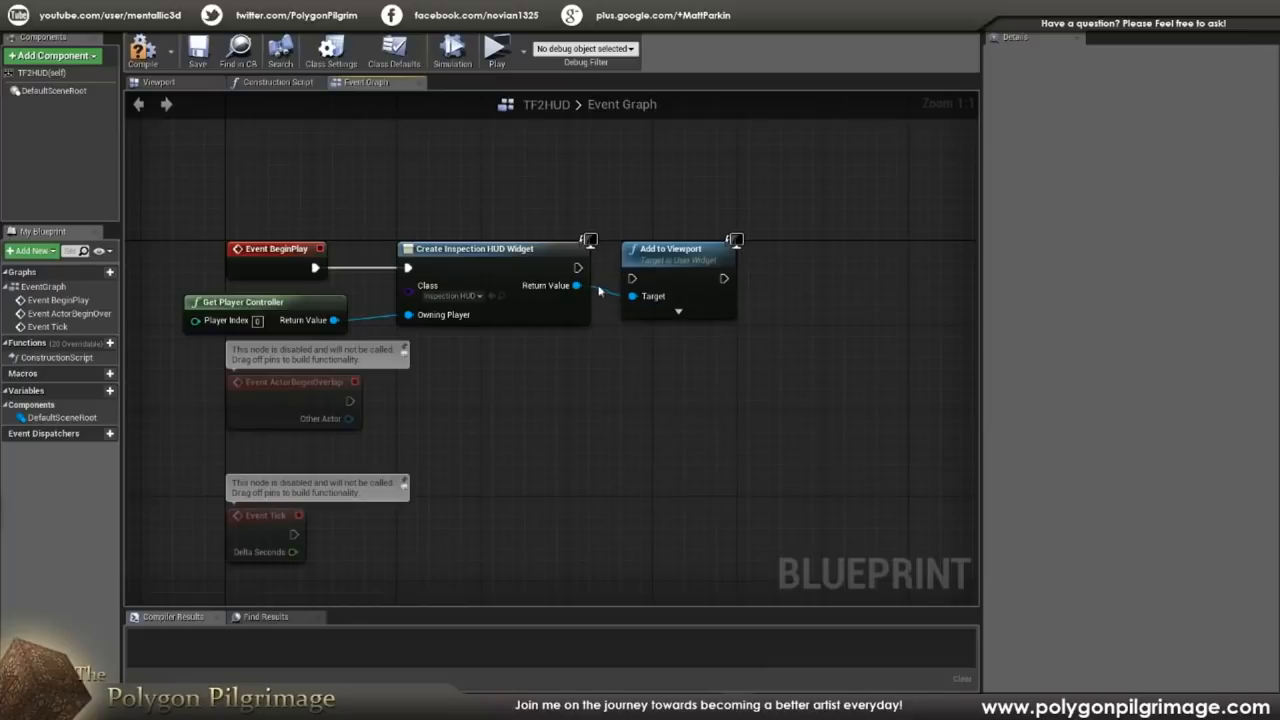
- Reconnect Create Inspection HUD Widget's execution output to the original Add to Viewport node, and save the blueprint
{"action": "left_click_drag", "start_coordinate": [577, 268], "coordinate": [632, 279]}
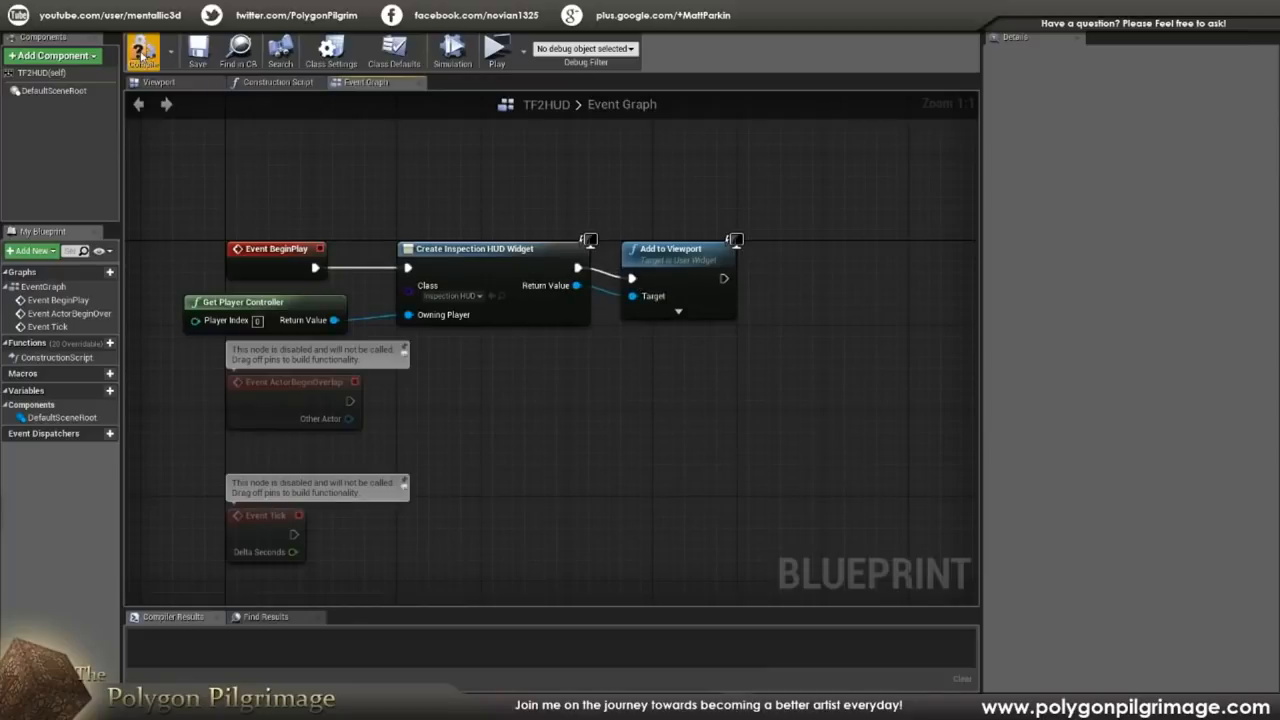
{"action": "left_click", "coordinate": [198, 55]}
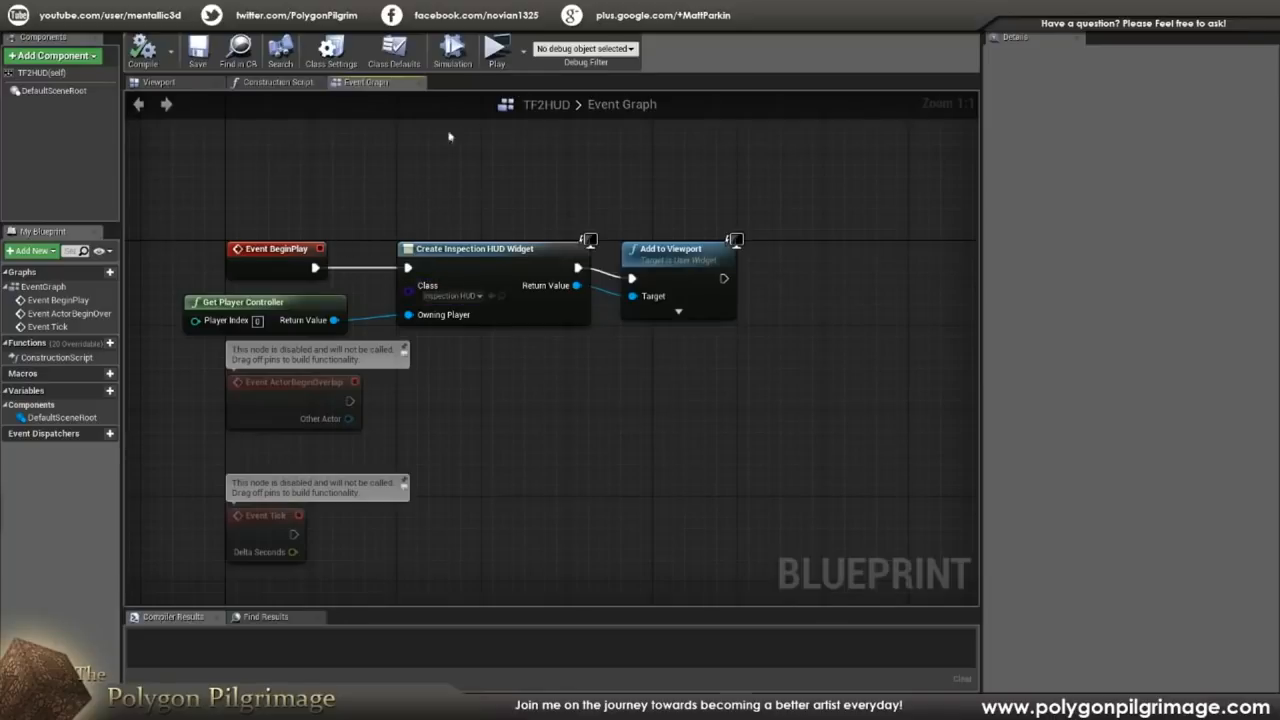
- Review the Event BeginPlay, Create Inspection HUD Widget and Add to Viewport nodes, and view the InspectionHUD widget's layout
{"action": "left_click", "coordinate": [283, 250]}
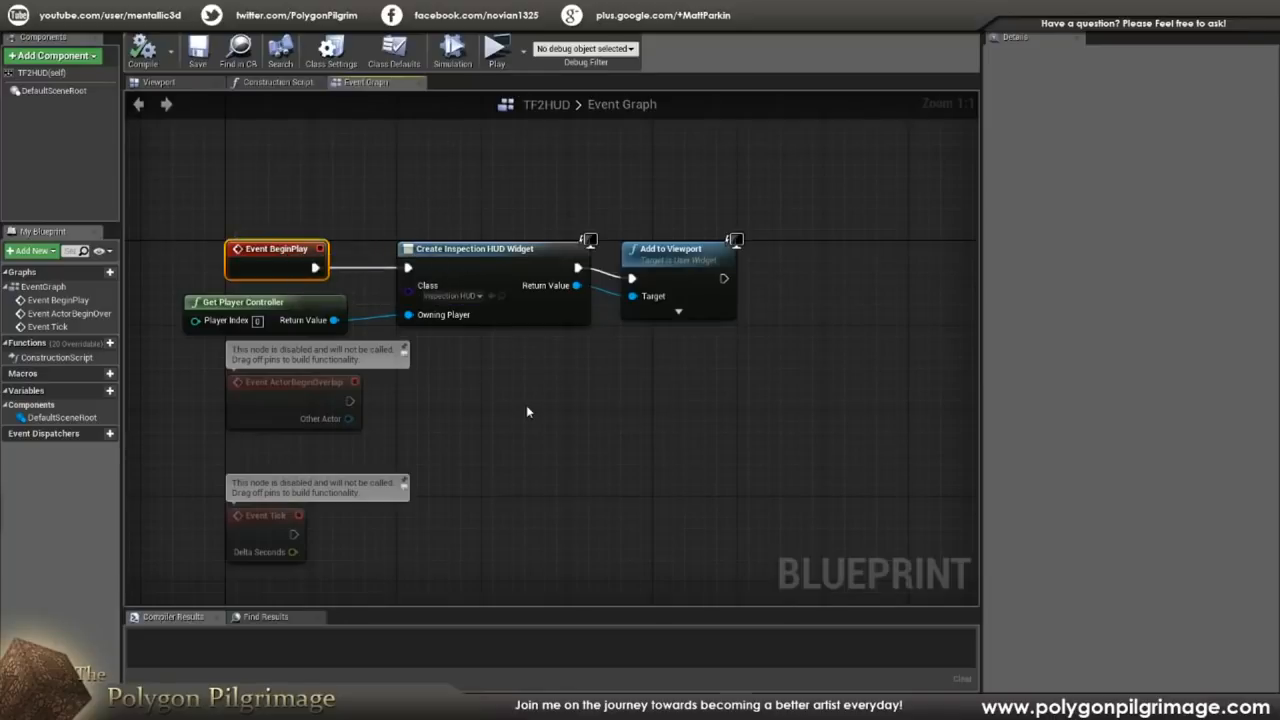
{"action": "left_click", "coordinate": [501, 275]}
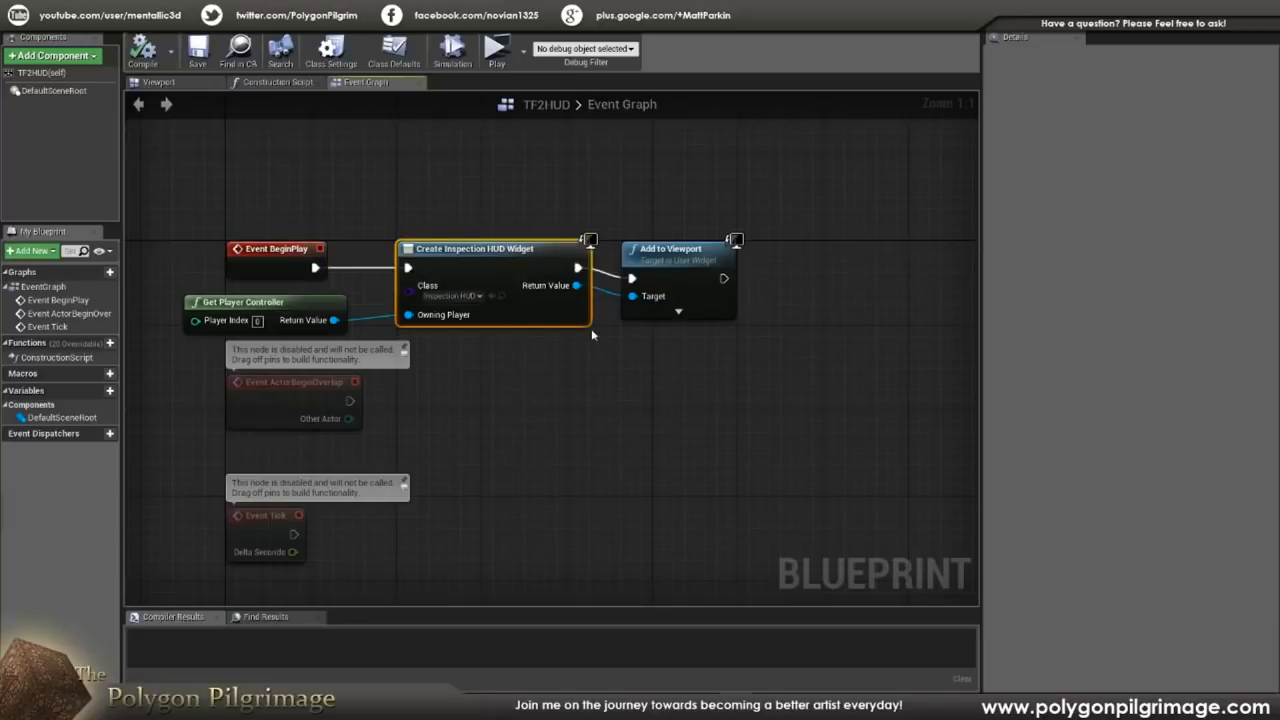
{"action": "left_click", "coordinate": [640, 256]}
{"action": "left_click", "coordinate": [607, 434]}
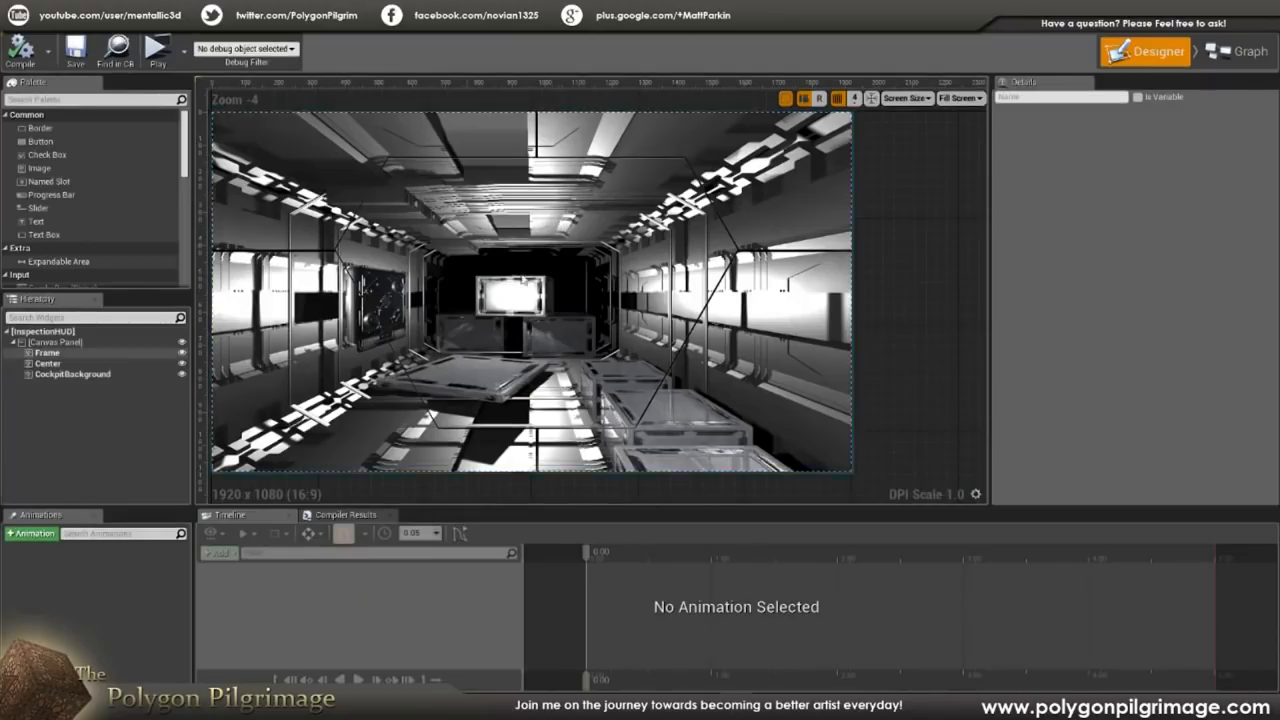
{"action": "scroll", "coordinate": [616, 268], "scroll_direction": "down", "scroll_amount": 2}
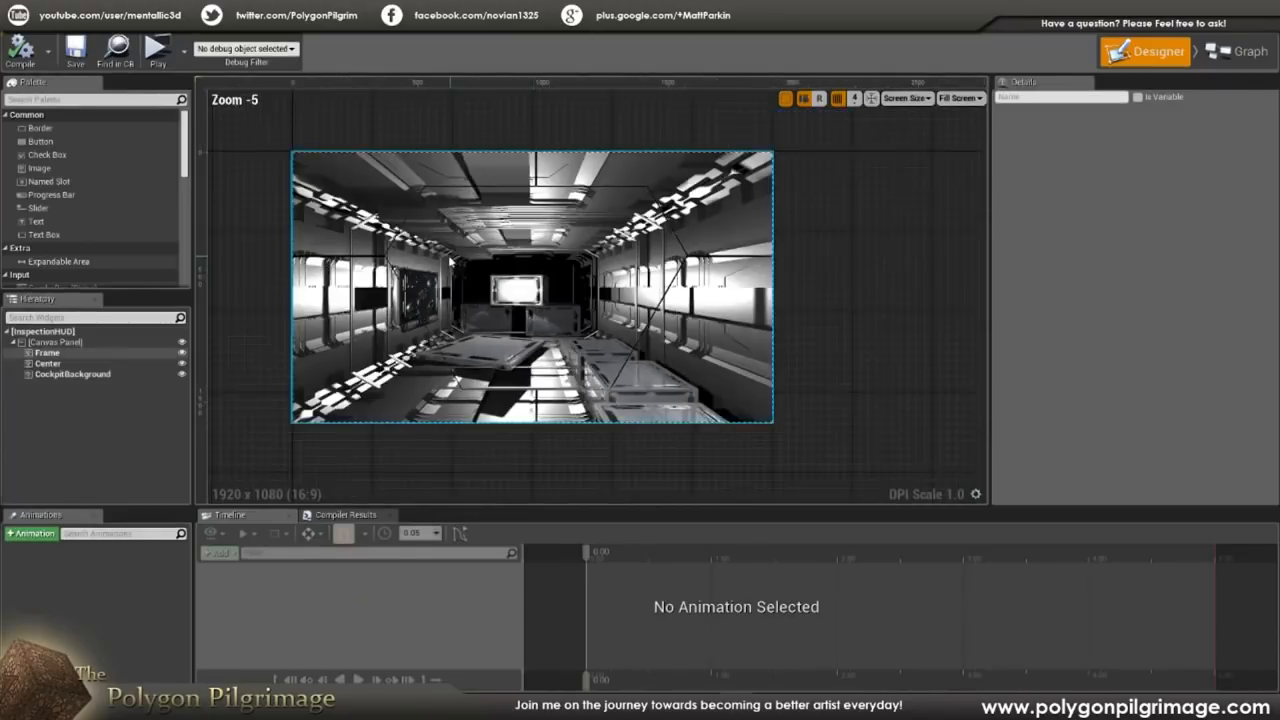
{"action": "scroll", "coordinate": [616, 268], "scroll_direction": "up", "scroll_amount": 1}
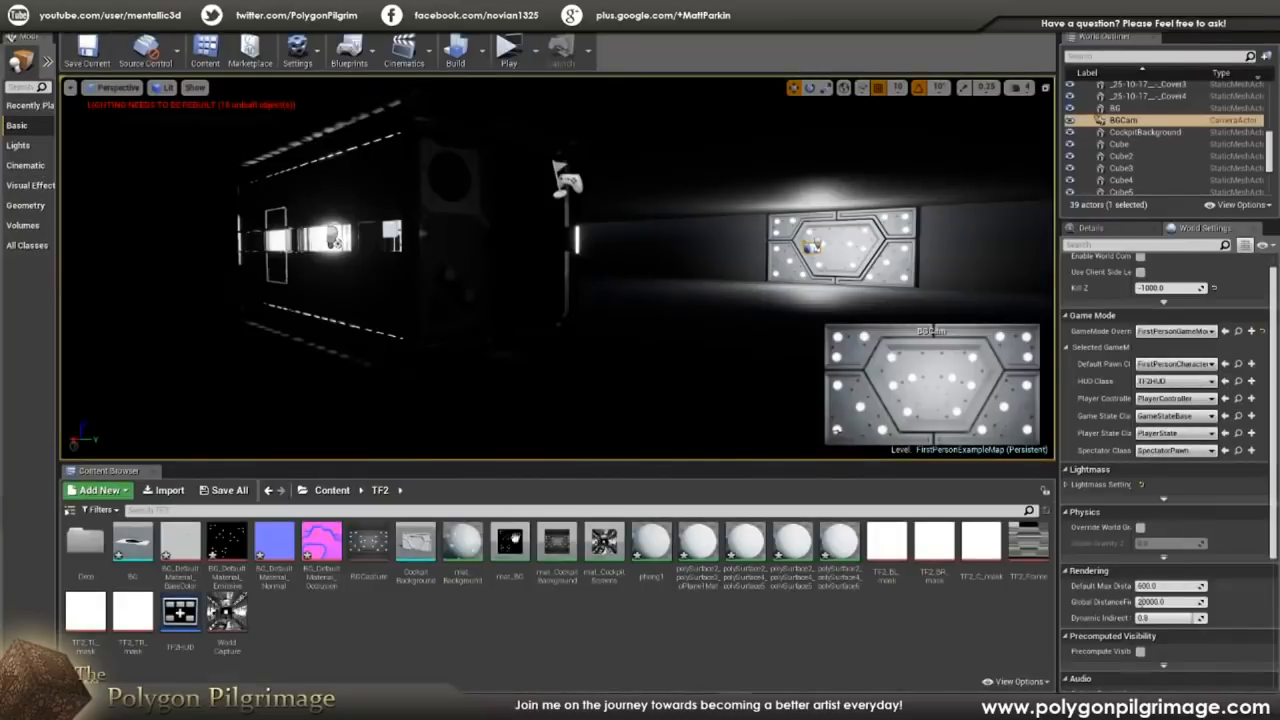
- View the User Interface asset types, including Widget Blueprint, that can be created in the TF2 folder, and dismiss the list
{"action": "right_click", "coordinate": [424, 632]}
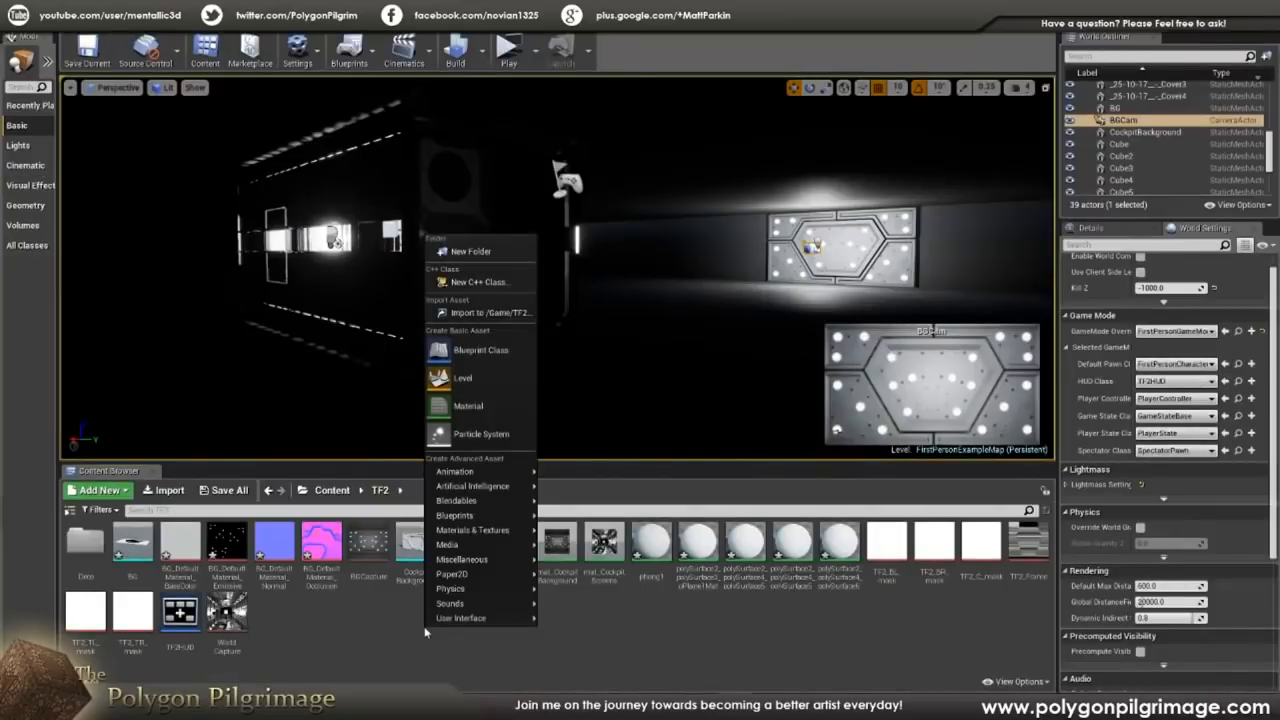
{"action": "mouse_move", "coordinate": [438, 620]}
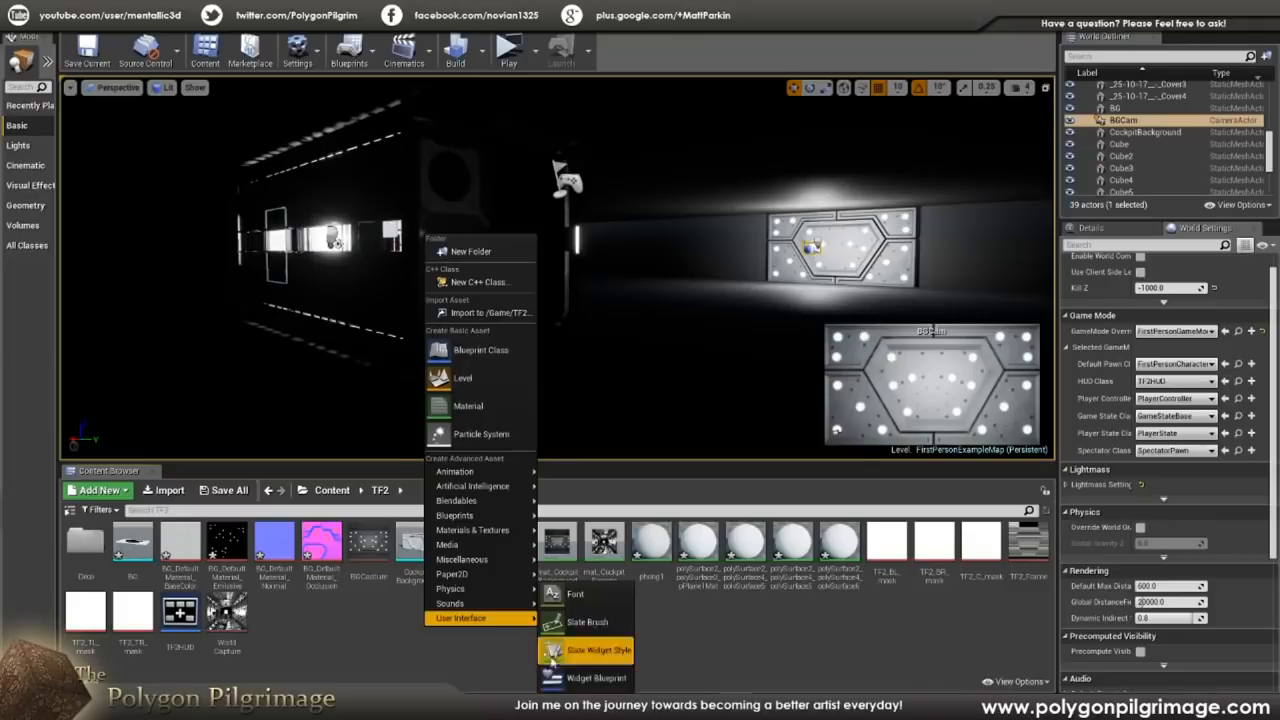
{"action": "left_click", "coordinate": [402, 681]}
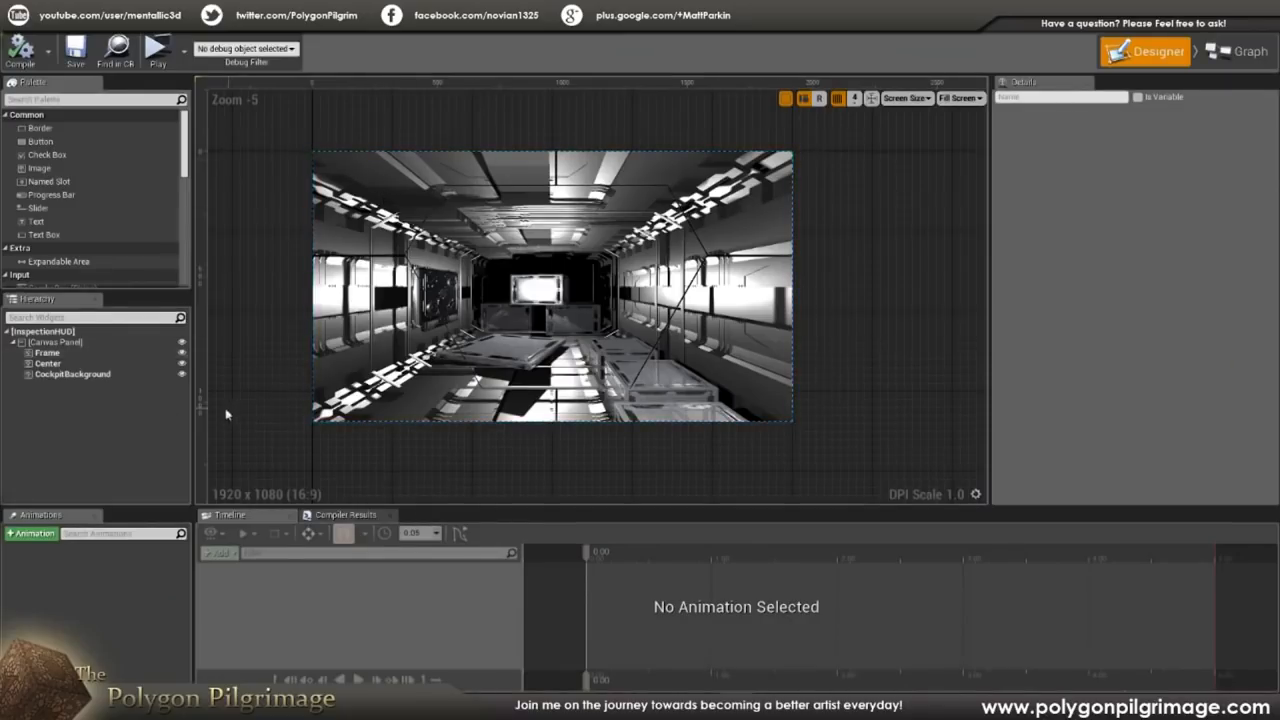
- Toggle the editor visibility of the InspectionHUD images to isolate CockpitBackground, with Frame and Center hidden
{"action": "left_click", "coordinate": [182, 363]}
{"action": "left_click", "coordinate": [182, 353]}
{"action": "left_click", "coordinate": [182, 342]}
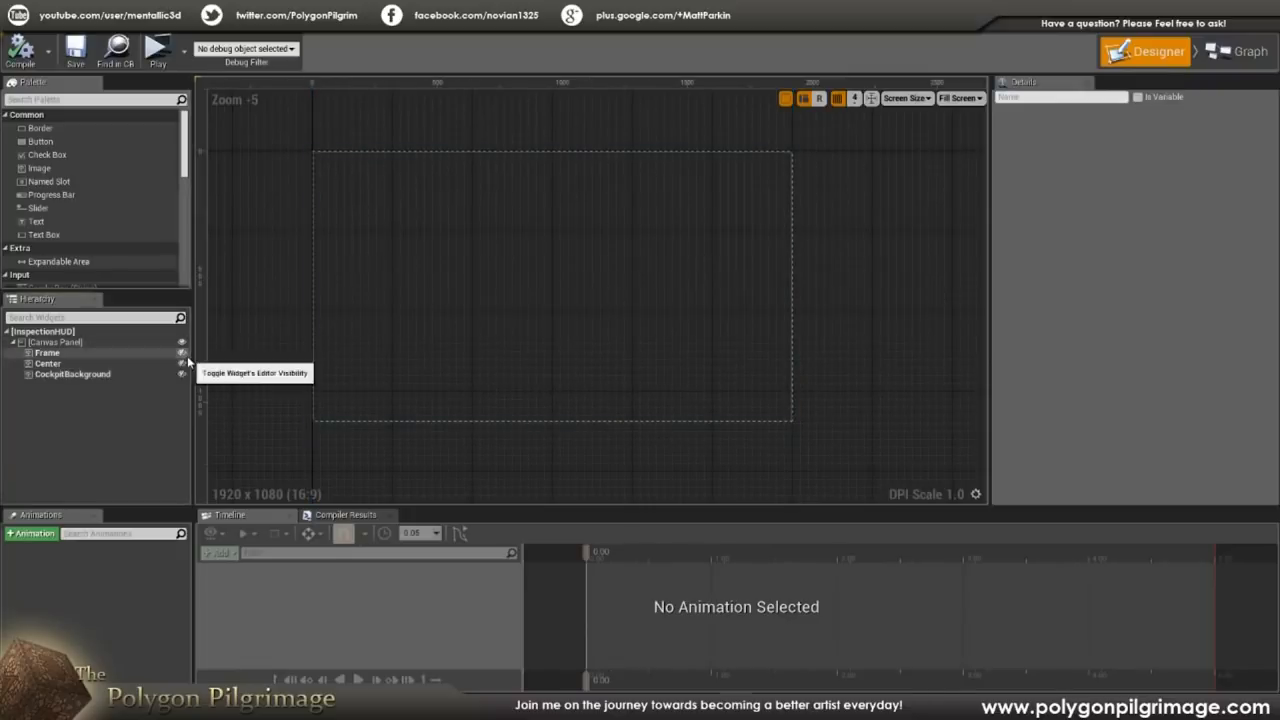
{"action": "left_click", "coordinate": [182, 353]}
{"action": "left_click", "coordinate": [182, 354]}
{"action": "left_click", "coordinate": [182, 364]}
- Examine the CockpitBackground image's slot and brush settings and its mat_CockpitBackground material
{"action": "left_click", "coordinate": [140, 374]}
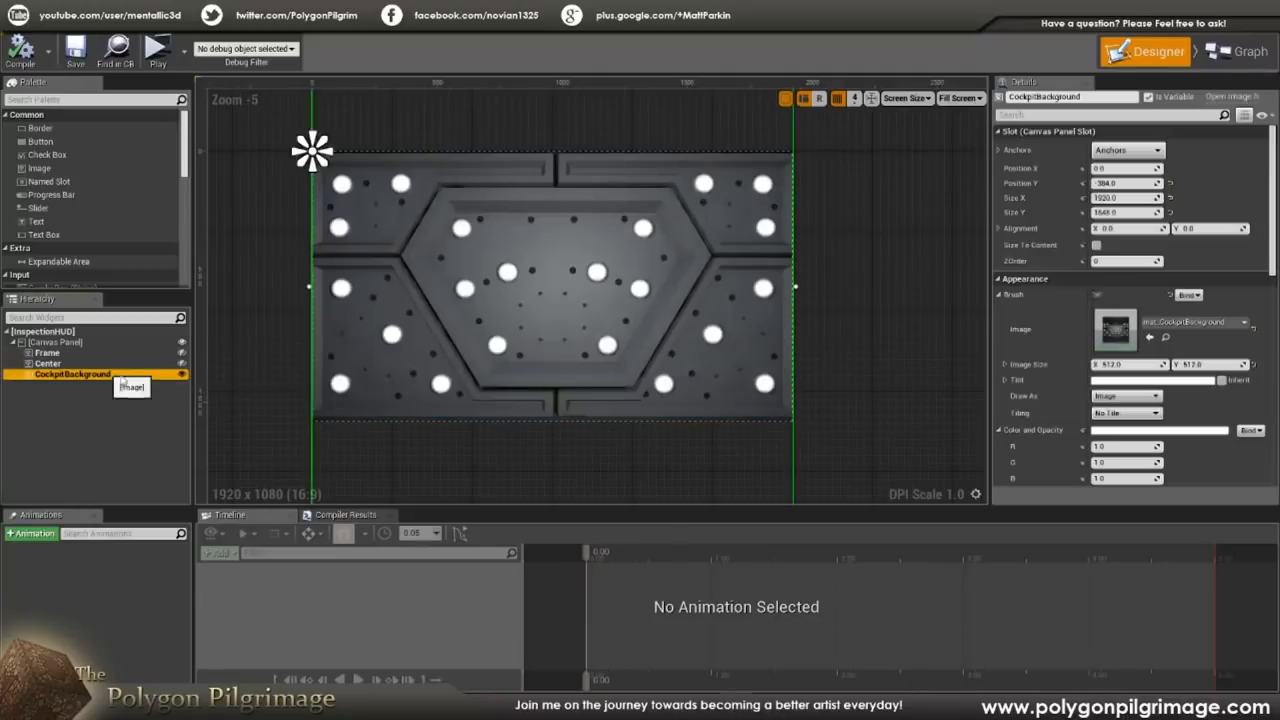
{"action": "scroll", "coordinate": [487, 193], "scroll_direction": "down", "scroll_amount": 2}
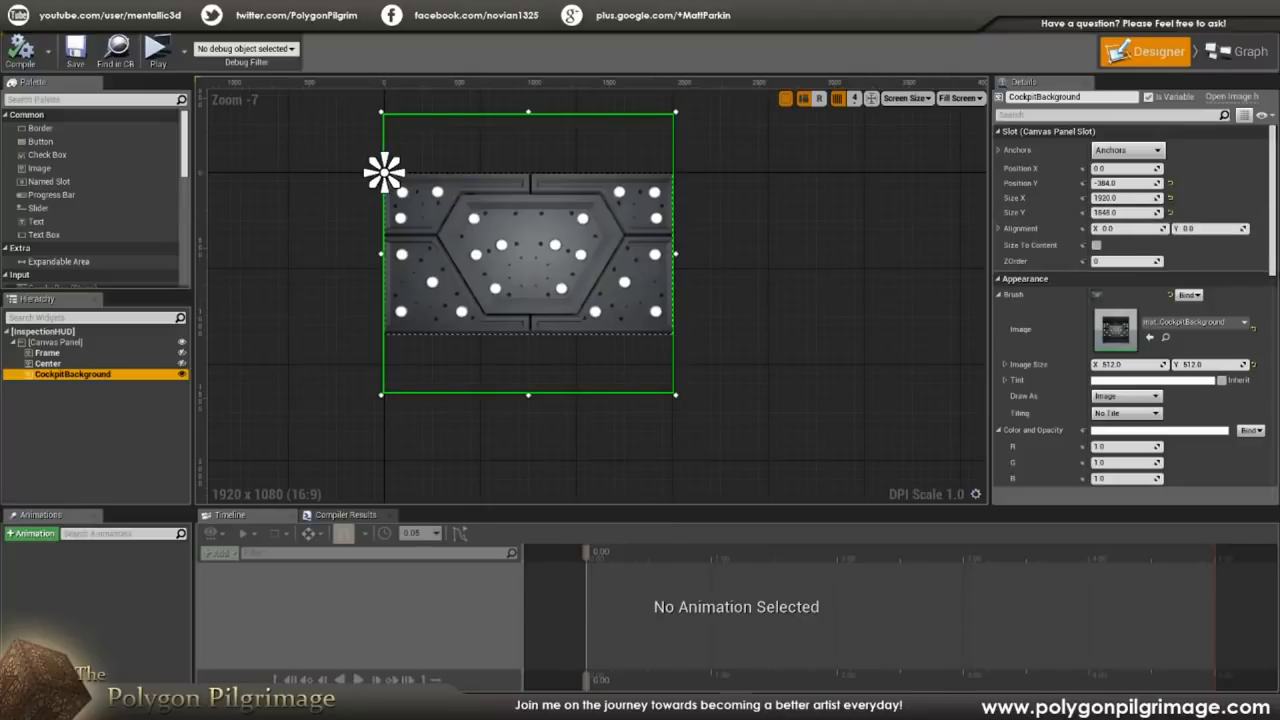
{"action": "left_click_drag", "start_coordinate": [1273, 232], "coordinate": [1273, 261]}
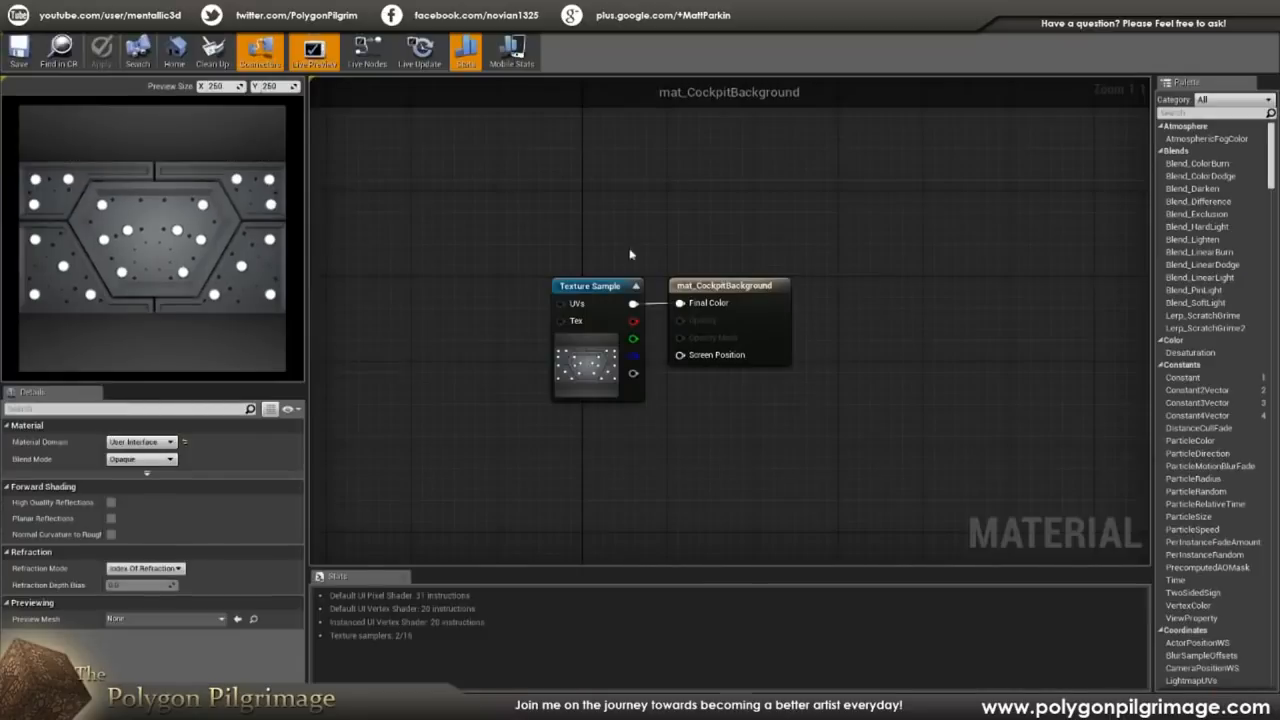
{"action": "left_click", "coordinate": [685, 285]}
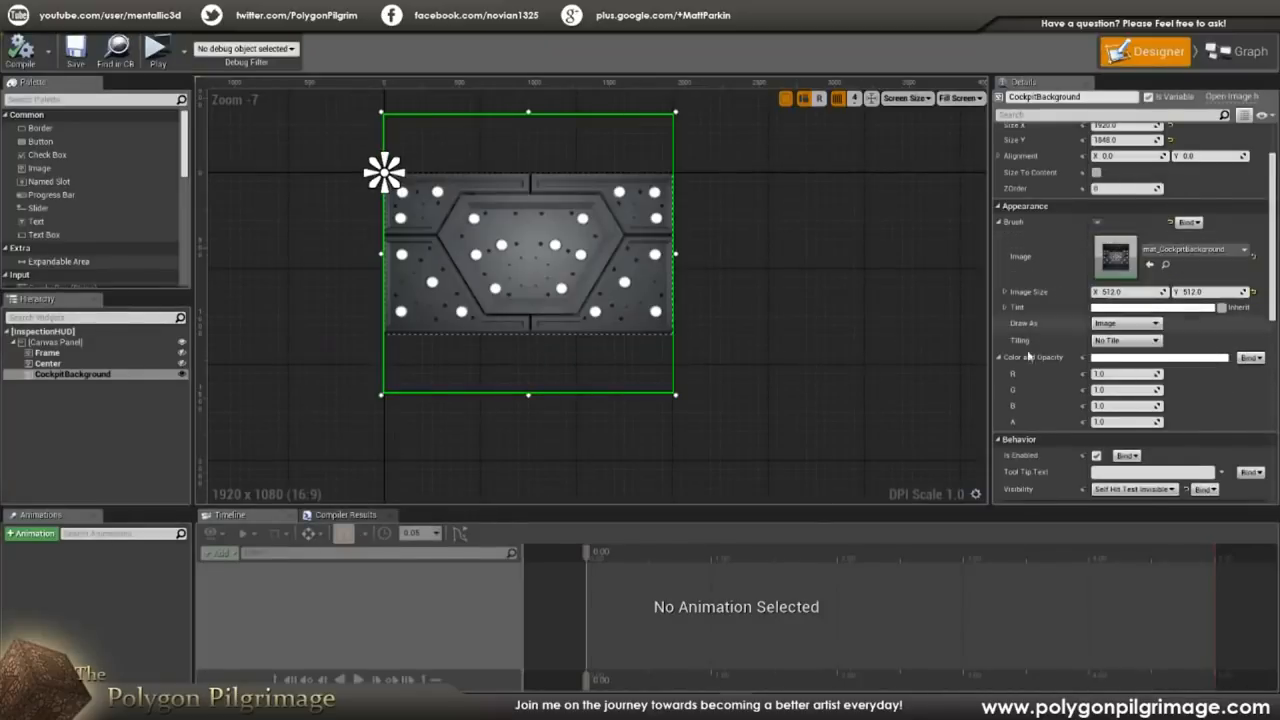
{"action": "scroll", "coordinate": [1100, 357], "scroll_direction": "down", "scroll_amount": 1}
{"action": "scroll", "coordinate": [1100, 357], "scroll_direction": "up", "scroll_amount": 2}
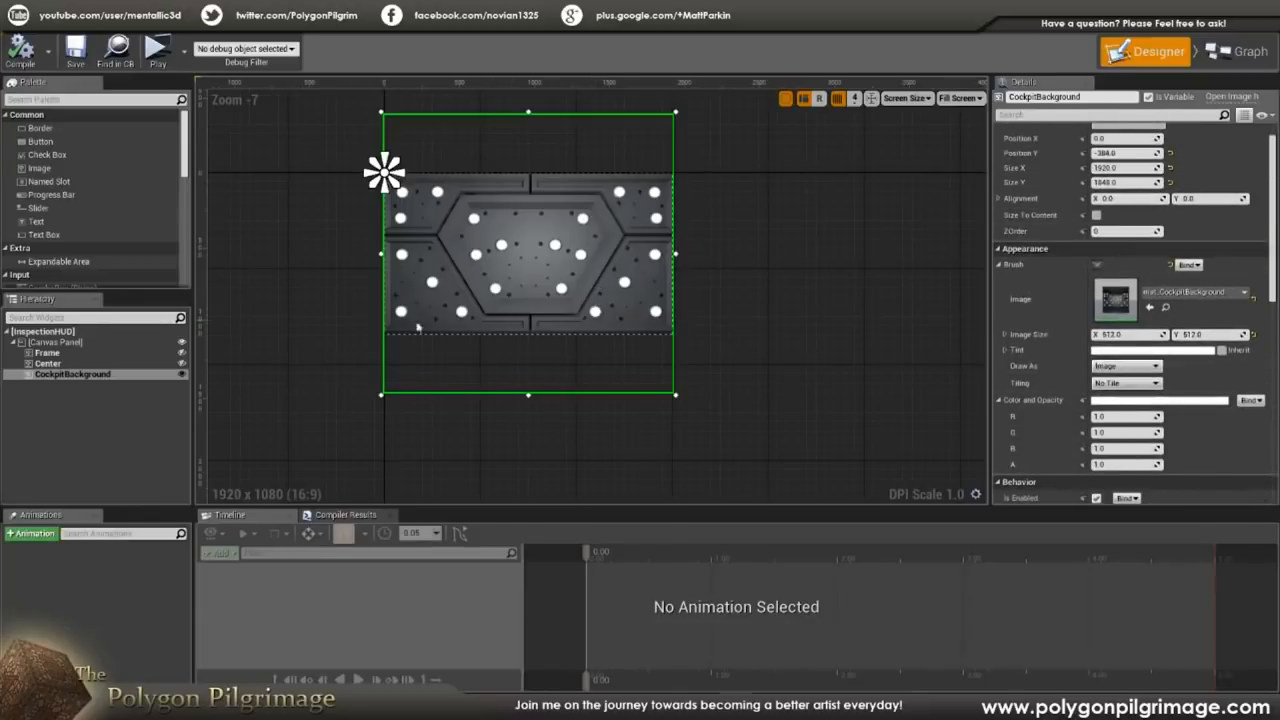
- Show the Center image again and examine its slot and brush settings and its mat_CockpitScreens material
{"action": "left_click", "coordinate": [182, 364]}
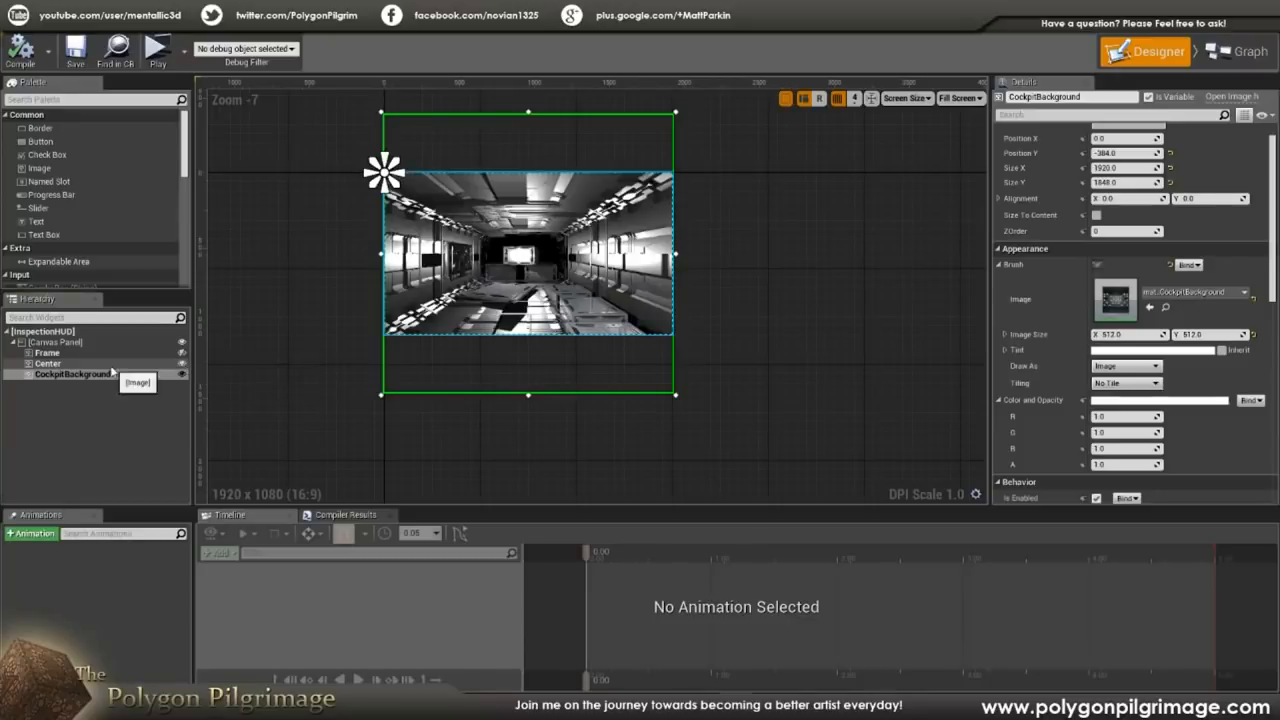
{"action": "left_click", "coordinate": [100, 363]}
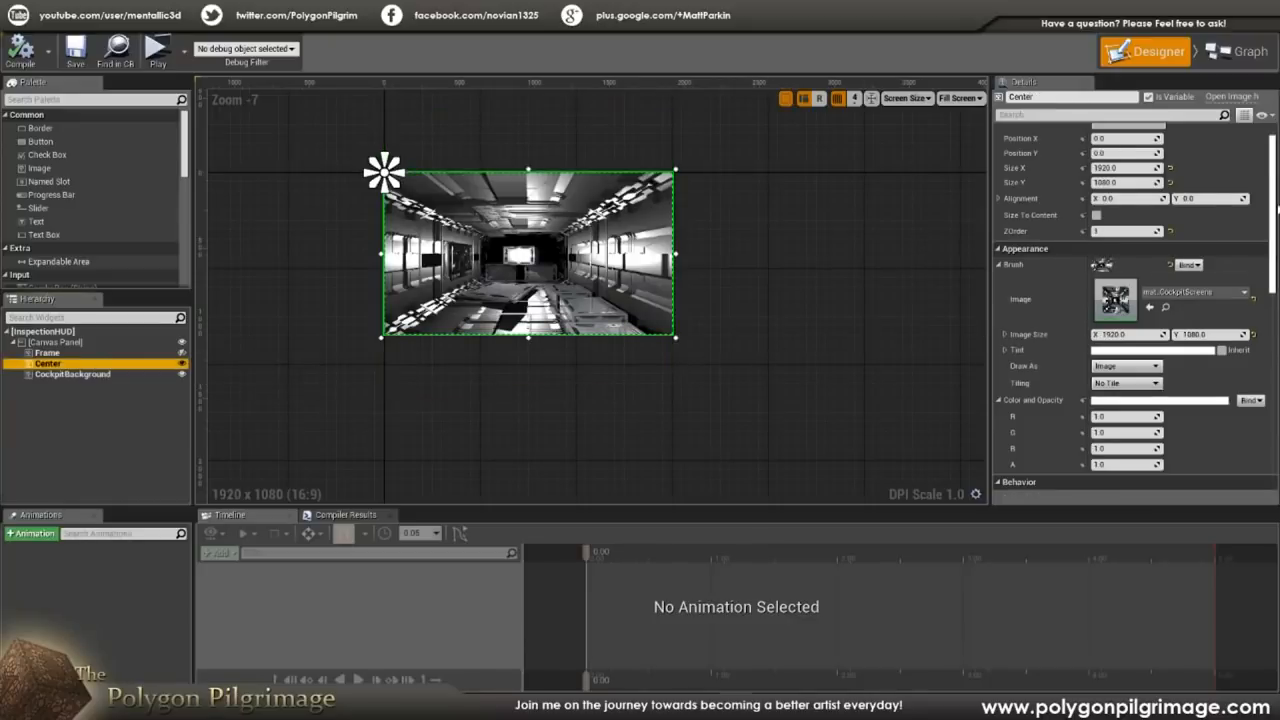
{"action": "scroll", "coordinate": [1271, 207], "scroll_direction": "up", "scroll_amount": 2}
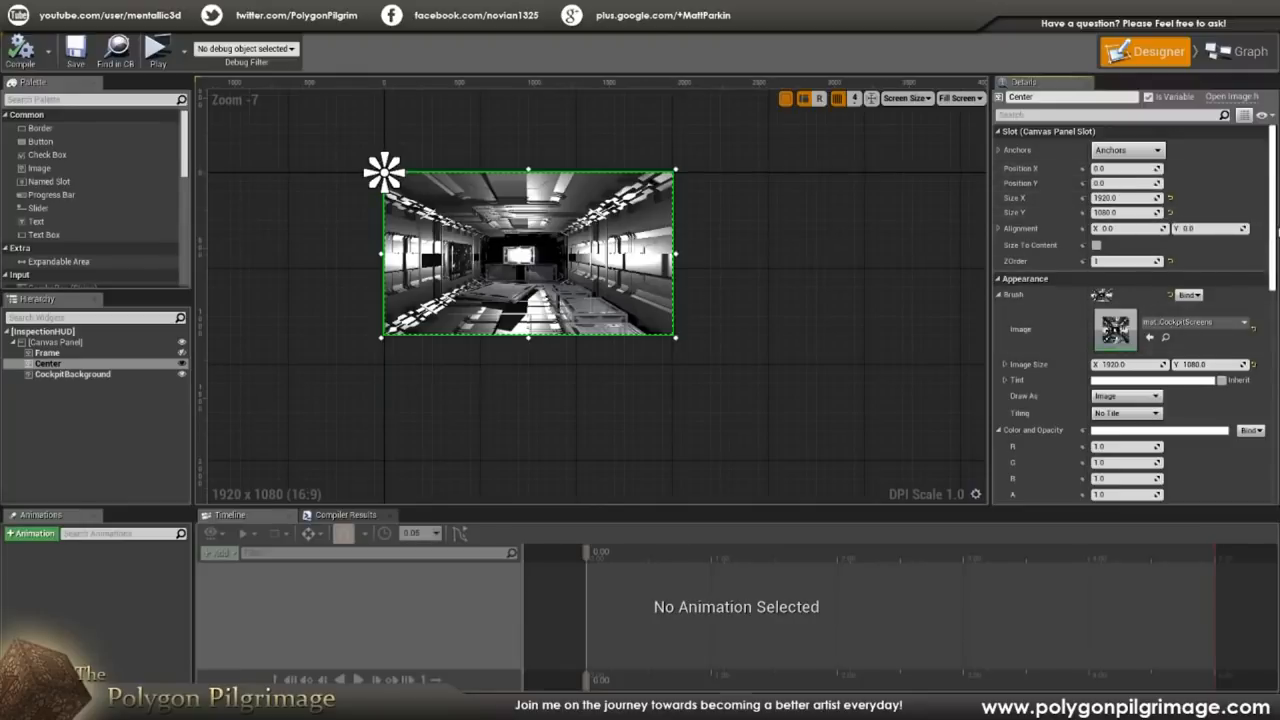
{"action": "scroll", "coordinate": [1276, 232], "scroll_direction": "down", "scroll_amount": 2}
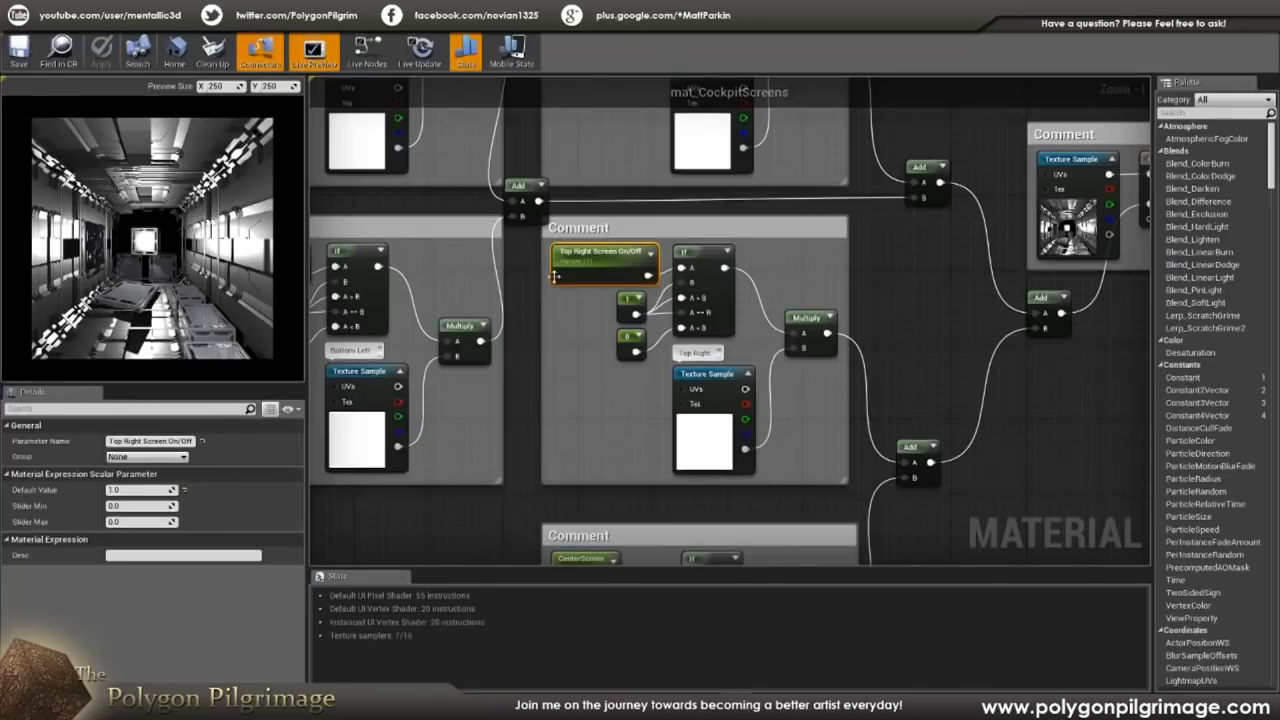
{"action": "scroll", "coordinate": [750, 320], "scroll_direction": "down", "scroll_amount": 5}
{"action": "scroll", "coordinate": [751, 322], "scroll_direction": "down", "scroll_amount": 1}
{"action": "scroll", "coordinate": [763, 310], "scroll_direction": "up", "scroll_amount": 1}
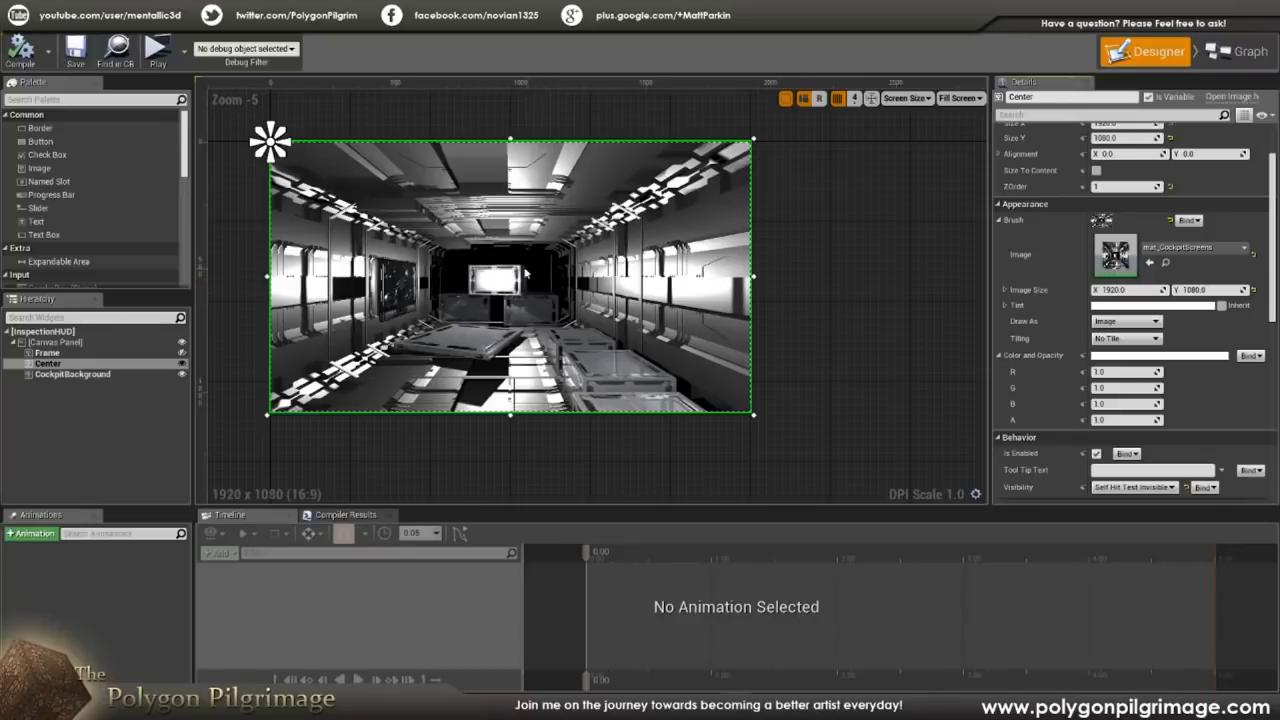
- Show the Frame image again and examine its slot, TF2_Frame brush and behavior settings
{"action": "left_click", "coordinate": [140, 352]}
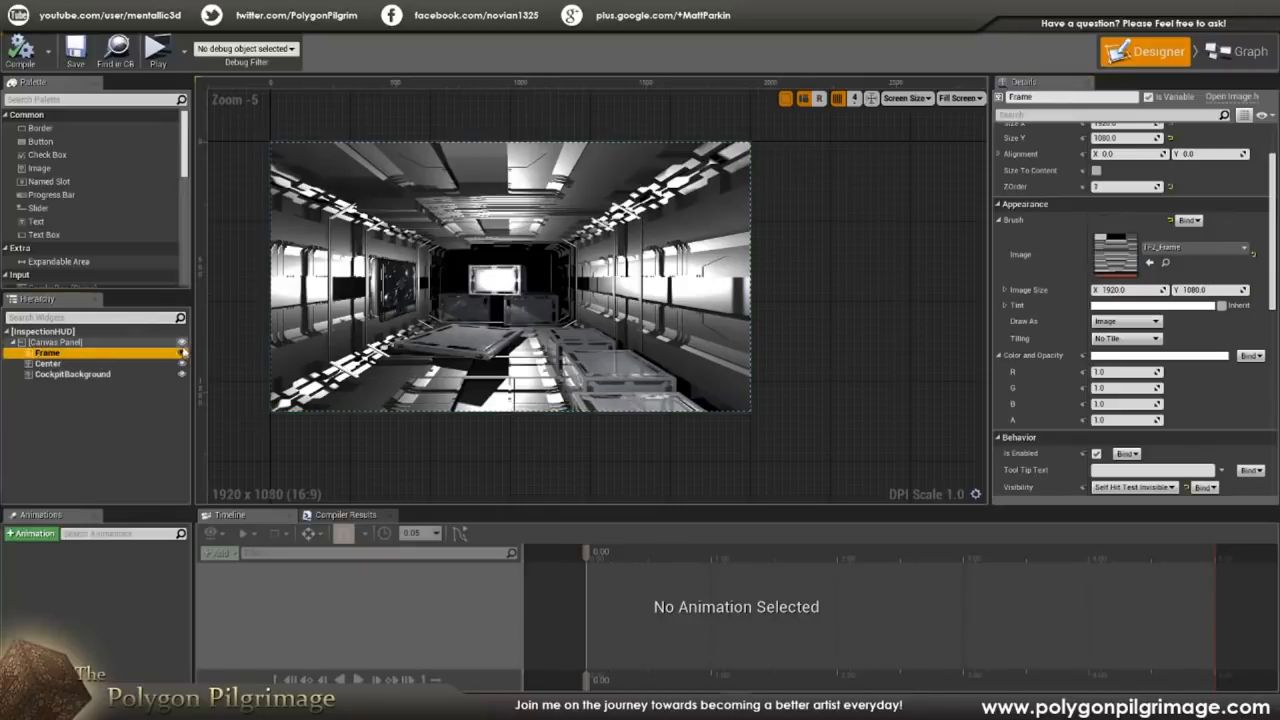
{"action": "scroll", "coordinate": [465, 259], "scroll_direction": "up", "scroll_amount": 1}
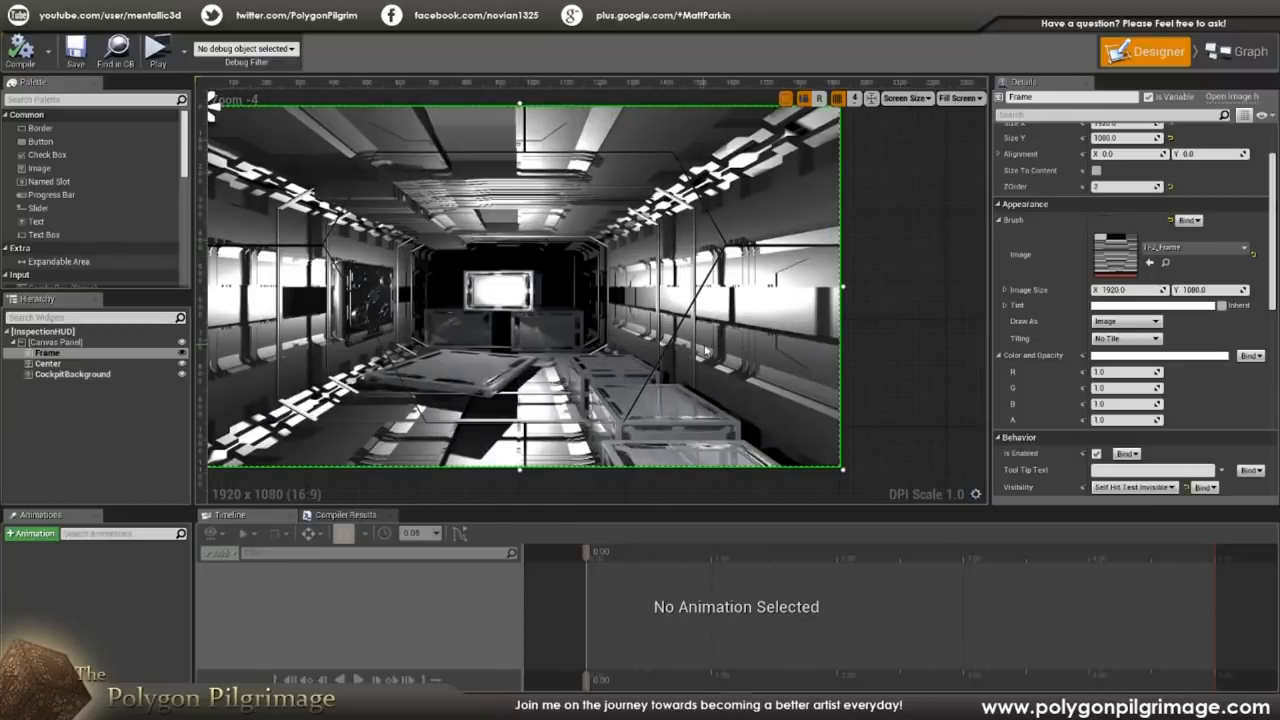
{"action": "scroll", "coordinate": [740, 237], "scroll_direction": "down", "scroll_amount": 1}
{"action": "scroll", "coordinate": [575, 290], "scroll_direction": "up", "scroll_amount": 1}
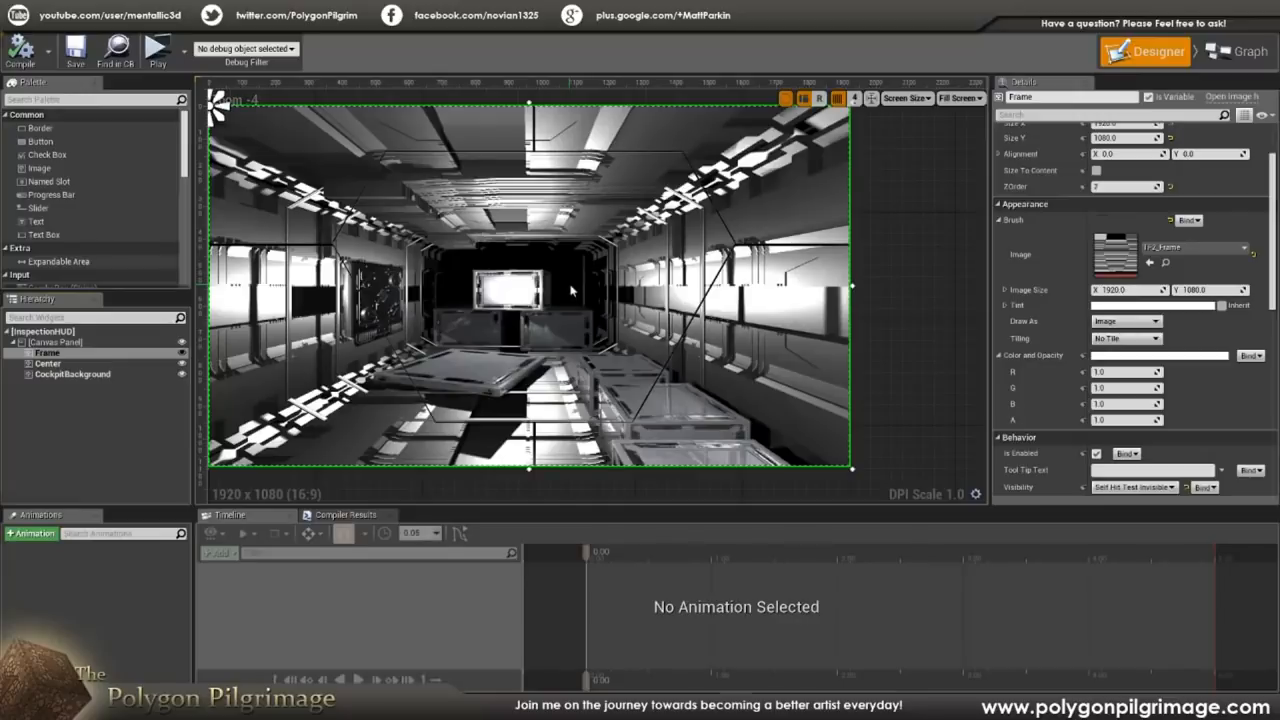
{"action": "scroll", "coordinate": [1056, 188], "scroll_direction": "up", "scroll_amount": 3}
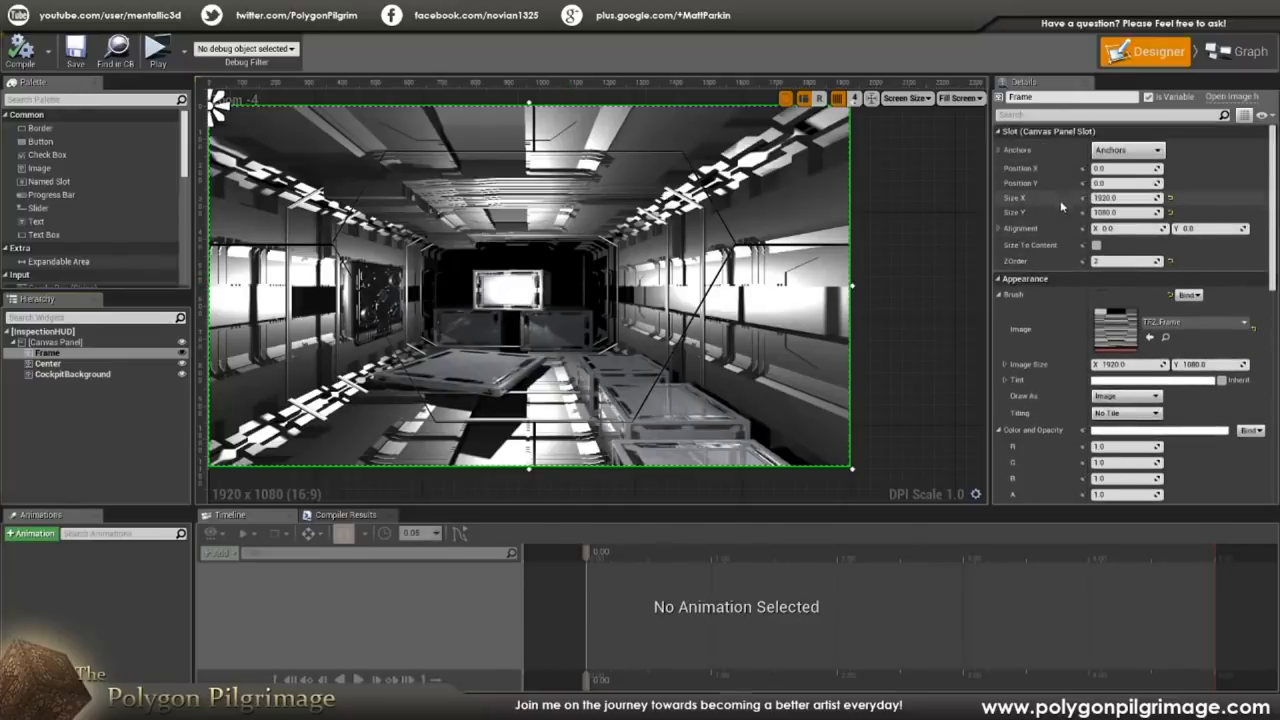
{"action": "scroll", "coordinate": [1140, 248], "scroll_direction": "down", "scroll_amount": 3}
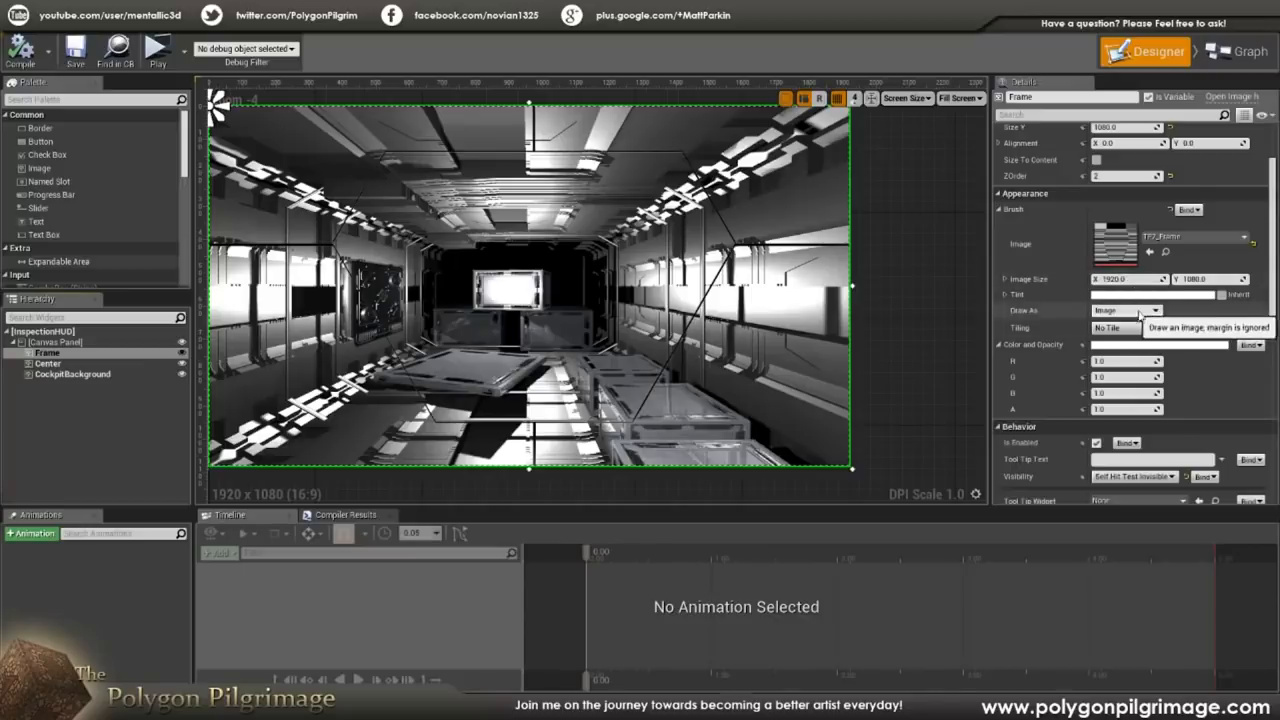
{"action": "scroll", "coordinate": [1069, 363], "scroll_direction": "up", "scroll_amount": 3}
{"action": "scroll", "coordinate": [1060, 360], "scroll_direction": "down", "scroll_amount": 5}
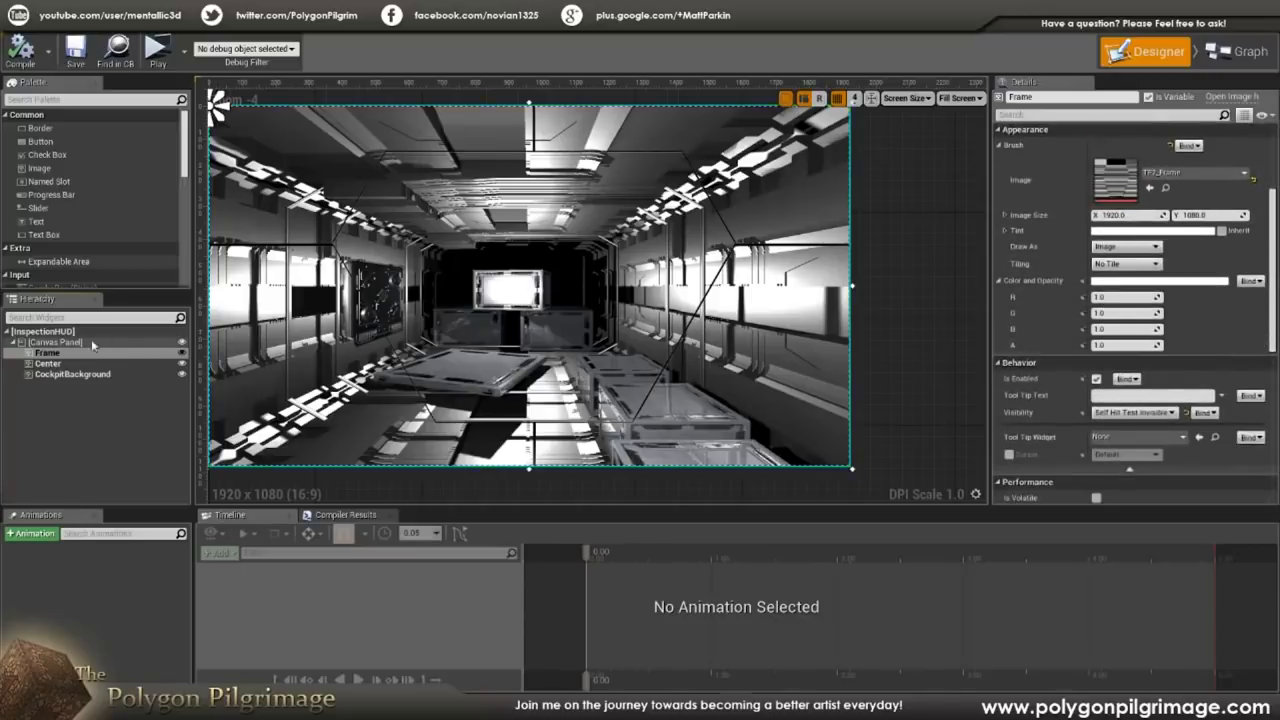
- Compare the canvas slot settings and ZOrder of the CockpitBackground, Frame and Center images
{"action": "left_click", "coordinate": [76, 374]}
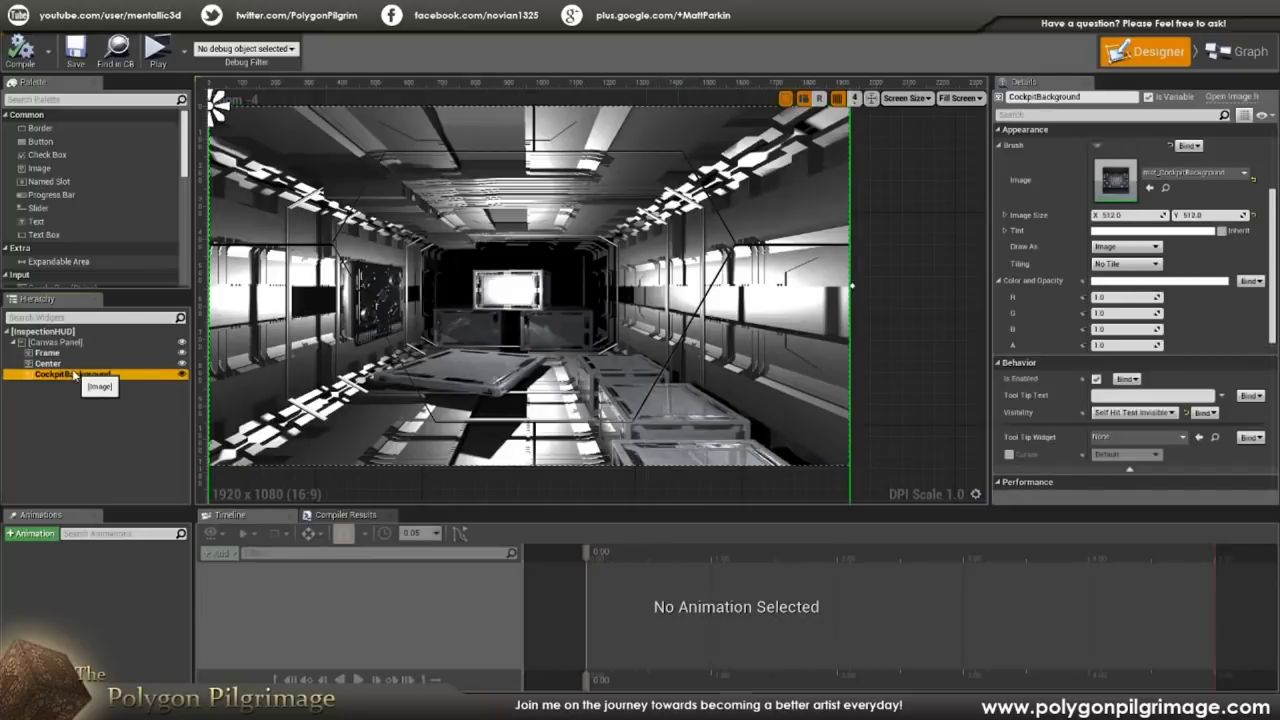
{"action": "scroll", "coordinate": [645, 350], "scroll_direction": "down", "scroll_amount": 1}
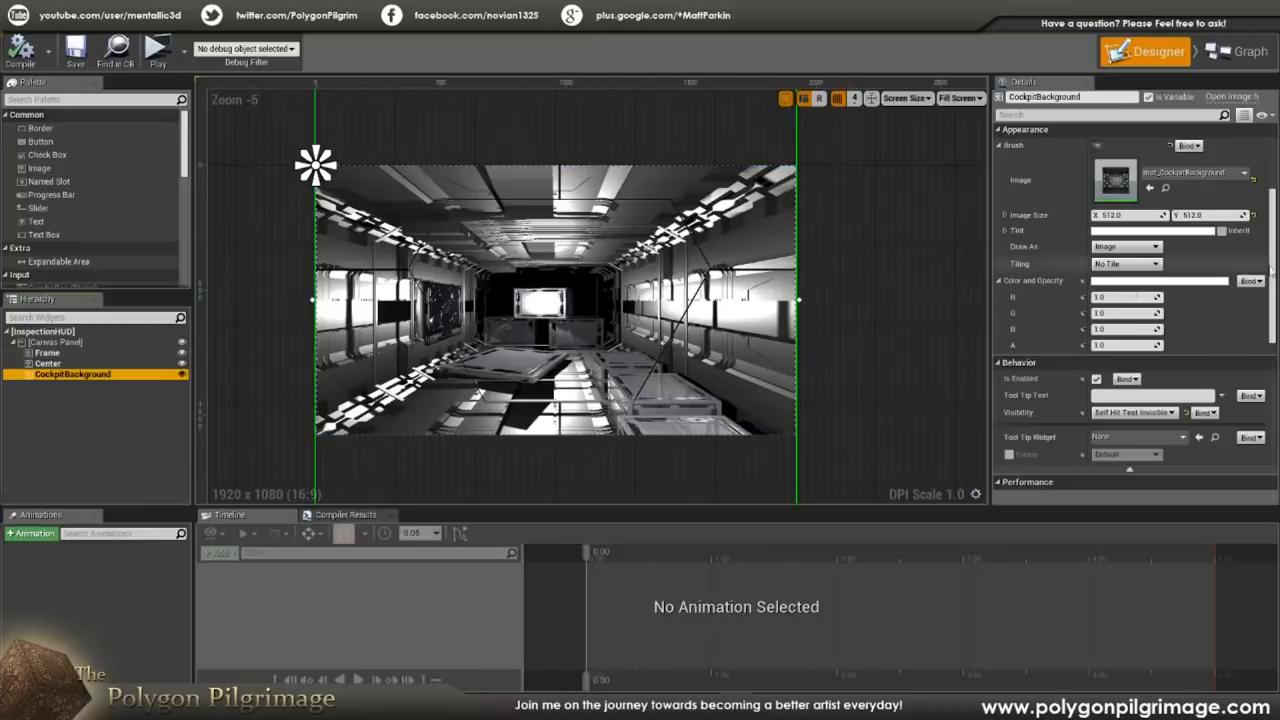
{"action": "left_click_drag", "start_coordinate": [1276, 260], "coordinate": [1276, 197]}
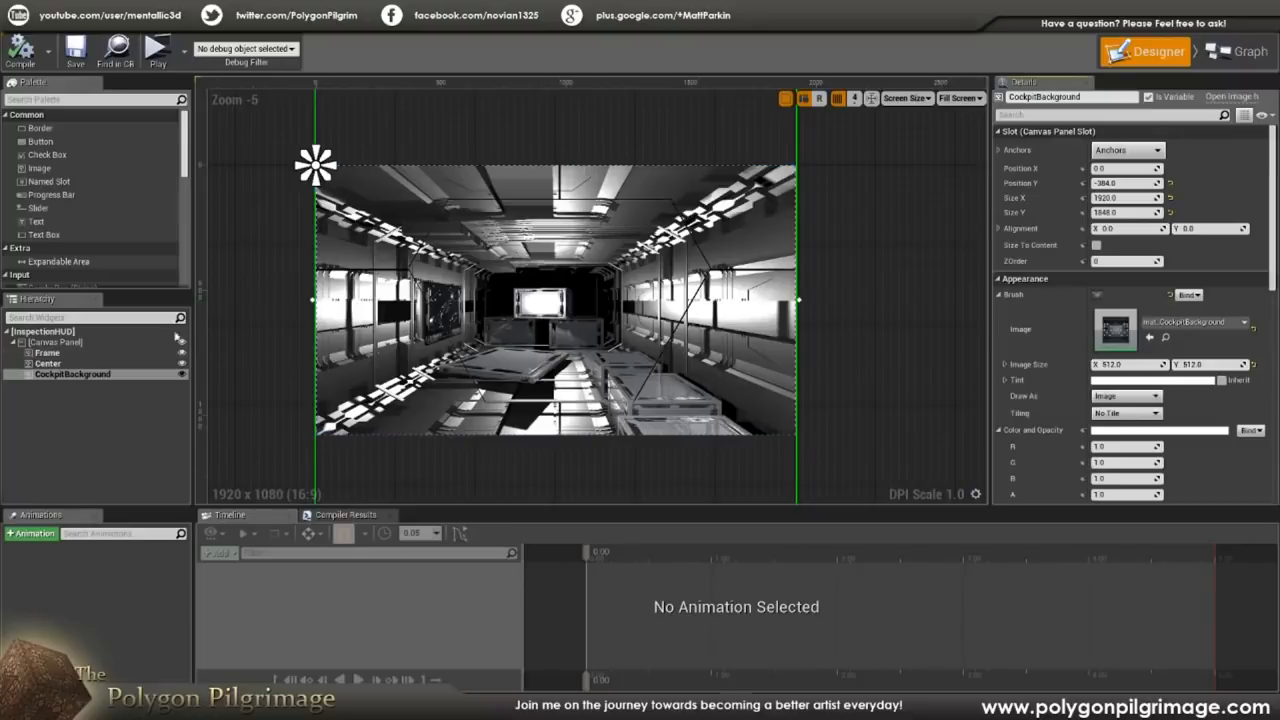
{"action": "left_click", "coordinate": [107, 350]}
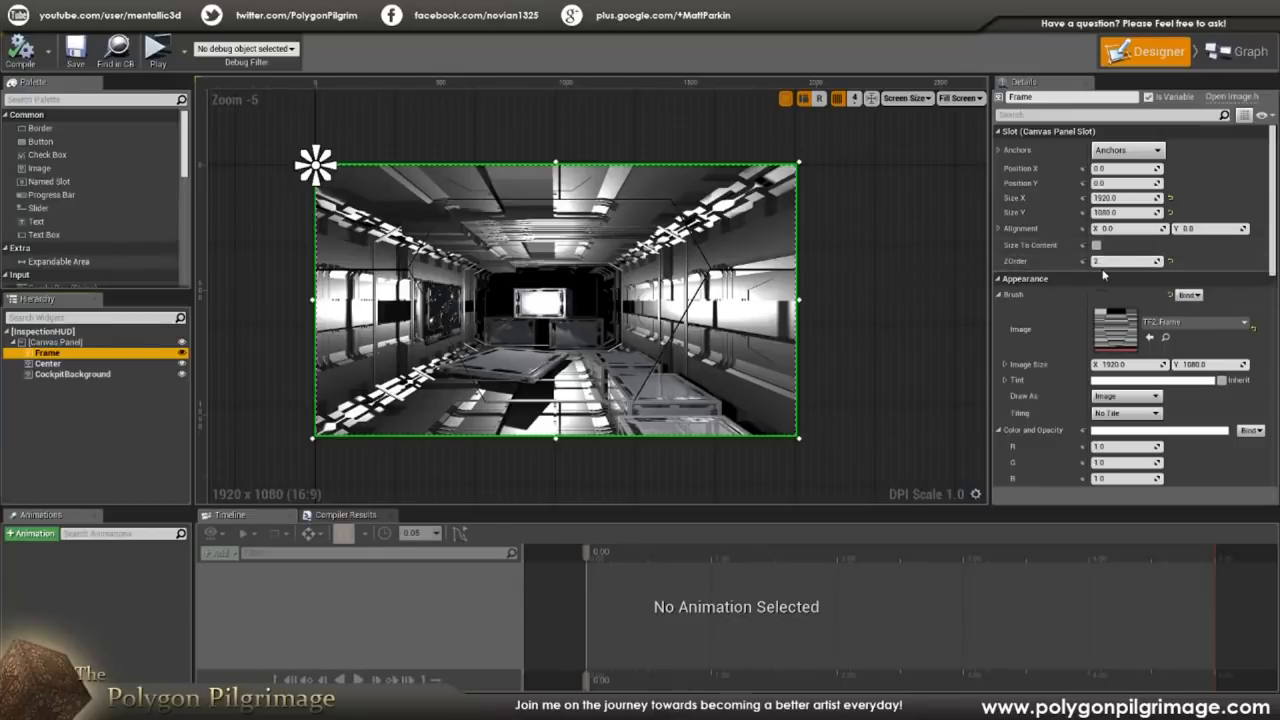
{"action": "left_click", "coordinate": [58, 364]}
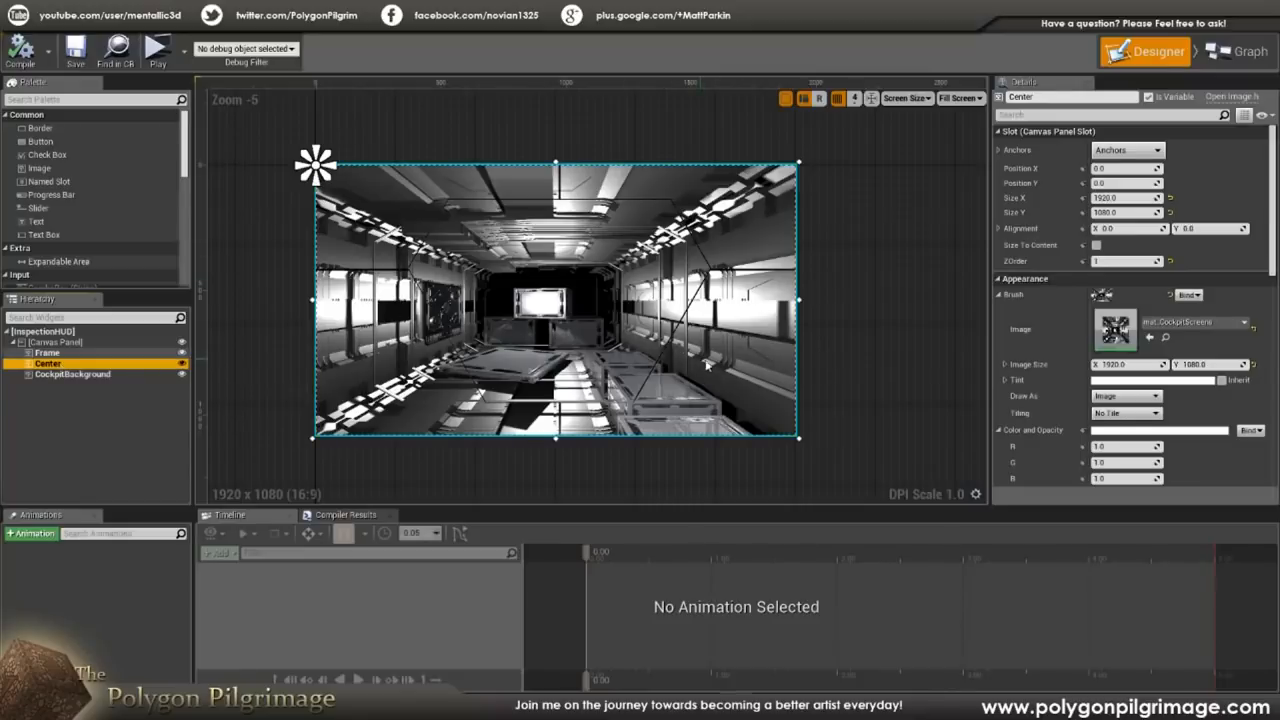
{"action": "left_click", "coordinate": [50, 375]}
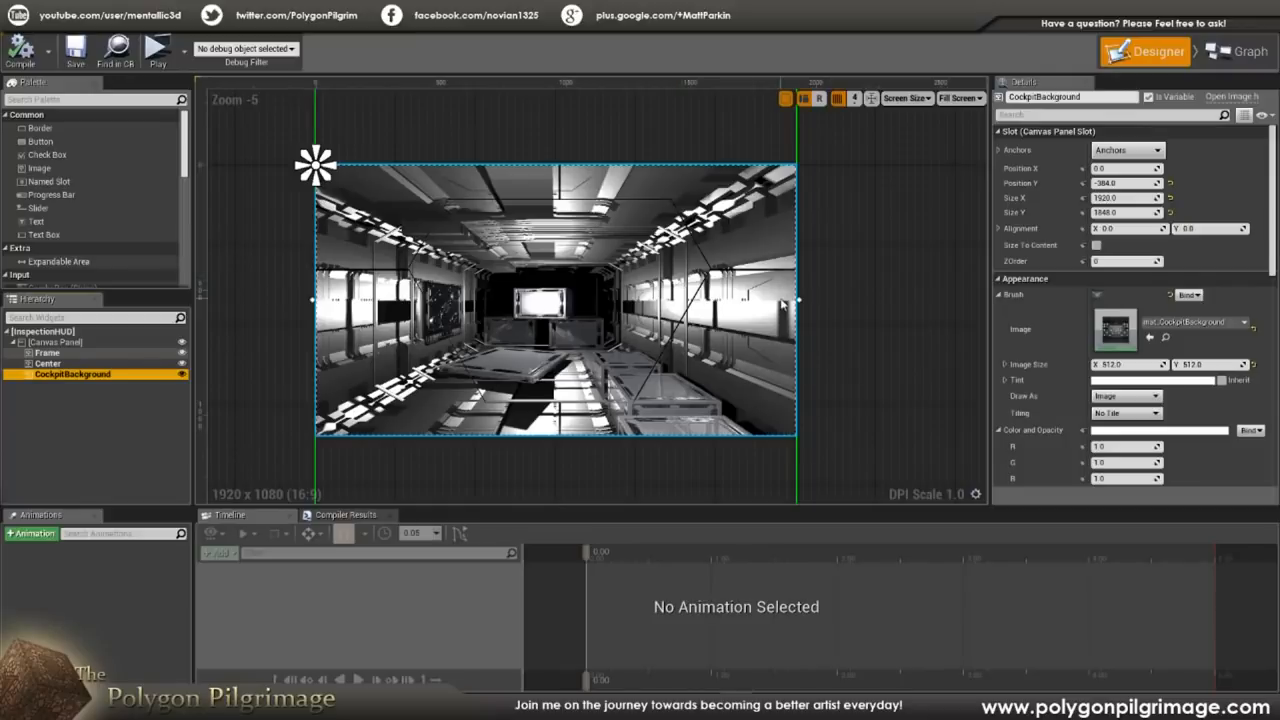
- Check the behavior visibility setting of the CockpitBackground, Center and Frame images
{"action": "left_click_drag", "start_coordinate": [1276, 173], "coordinate": [1276, 232]}
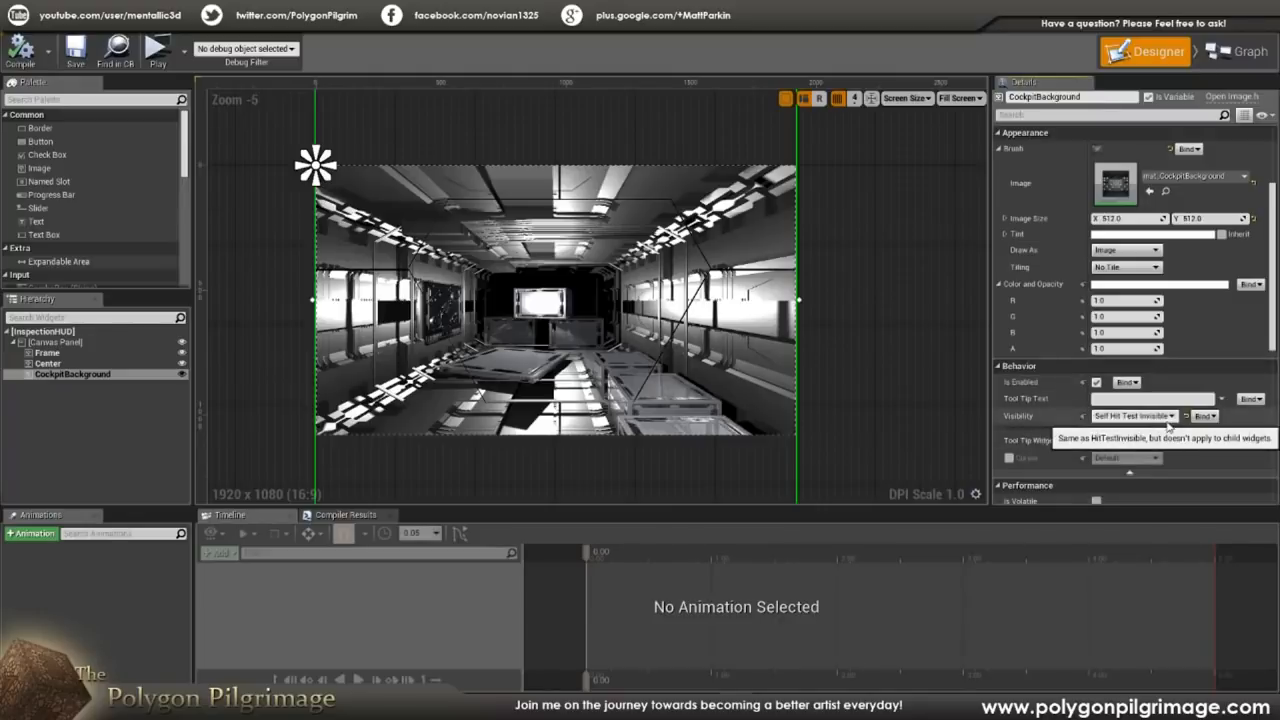
{"action": "left_click", "coordinate": [50, 362]}
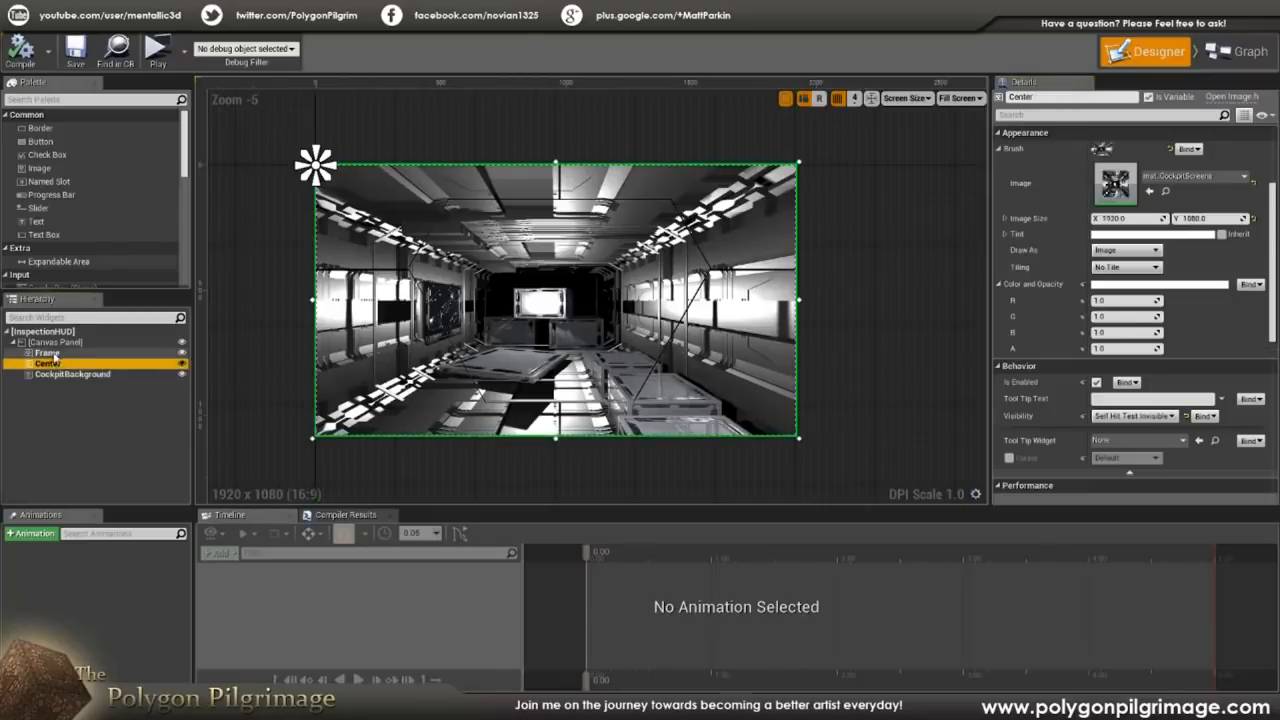
{"action": "left_click", "coordinate": [54, 355]}
{"action": "left_click", "coordinate": [59, 365]}
{"action": "left_click", "coordinate": [76, 376]}
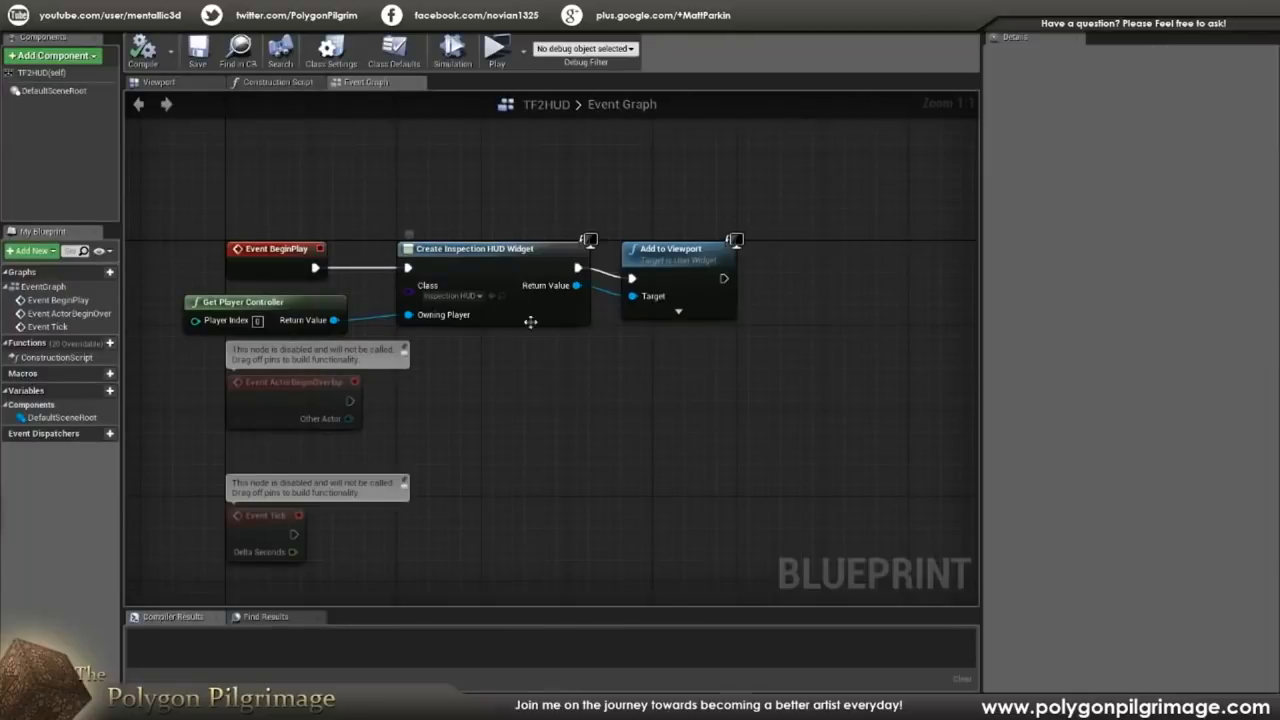
- Try adding another Create Widget node off Event BeginPlay in the TF2HUD event graph and browse its widget classes
{"action": "left_click", "coordinate": [290, 312]}
{"action": "left_click", "coordinate": [484, 262]}
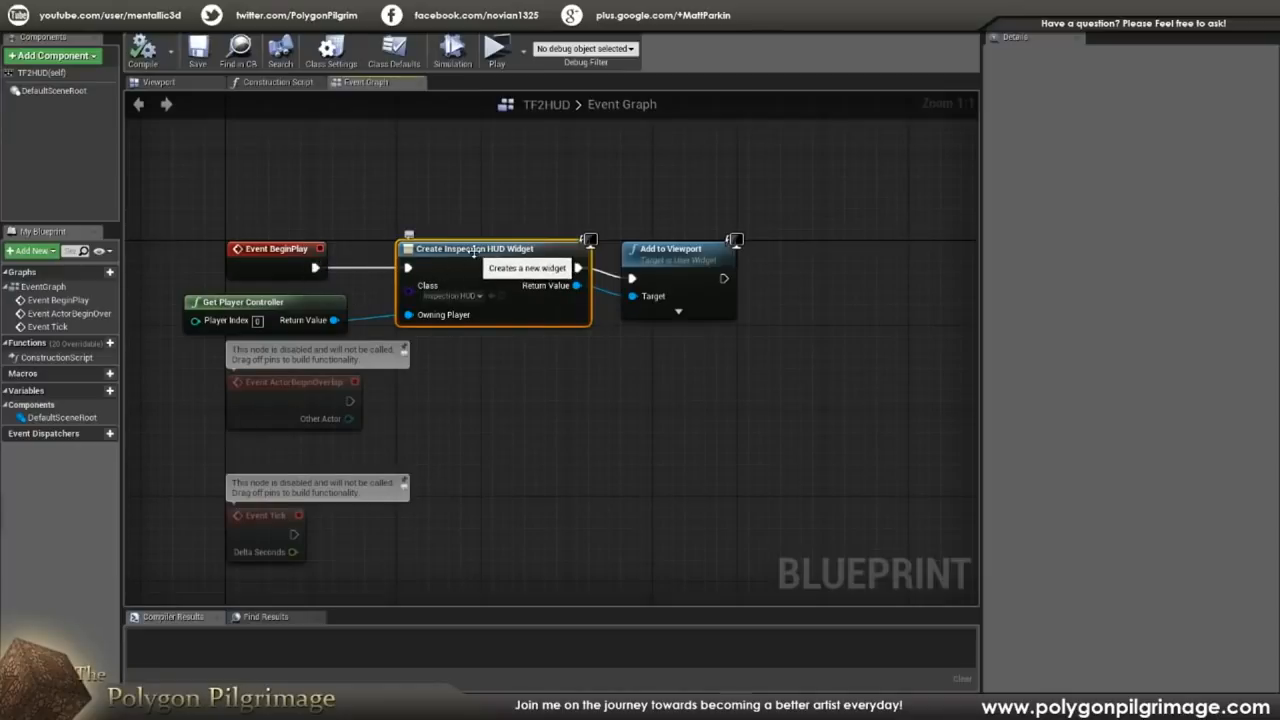
{"action": "left_click_drag", "start_coordinate": [315, 267], "coordinate": [407, 192]}
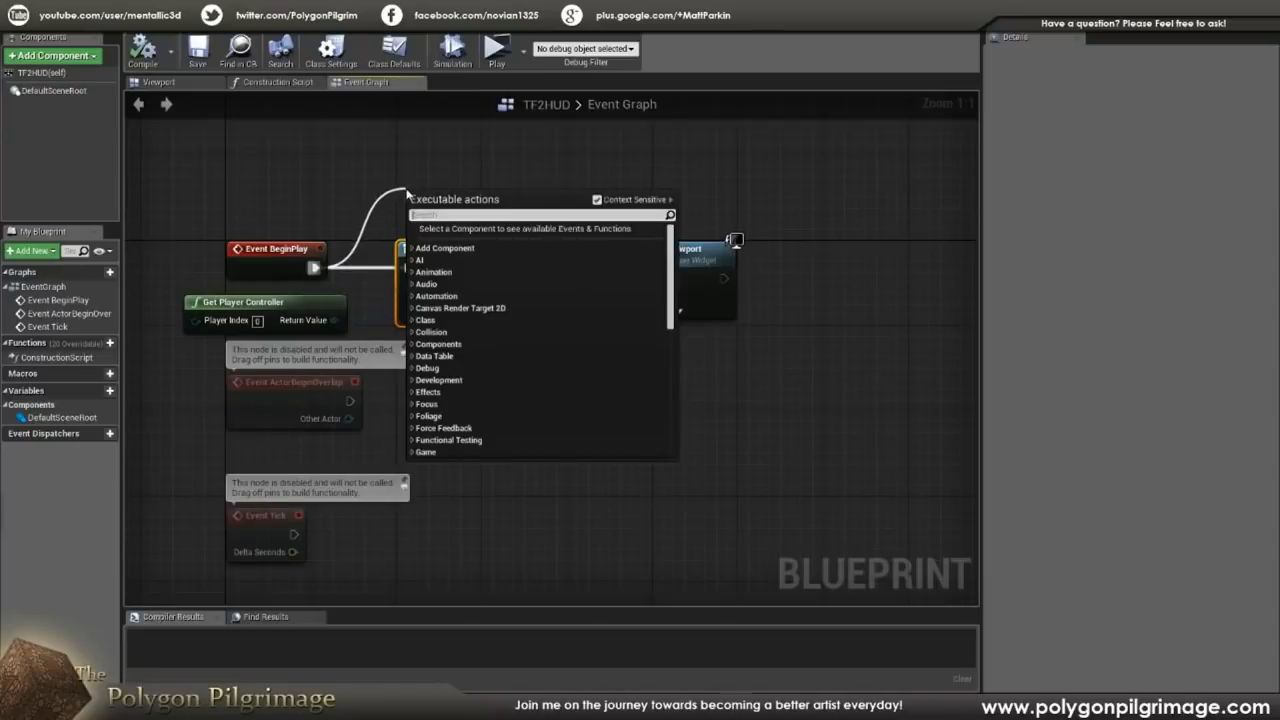
{"action": "type", "text": "create wid"}
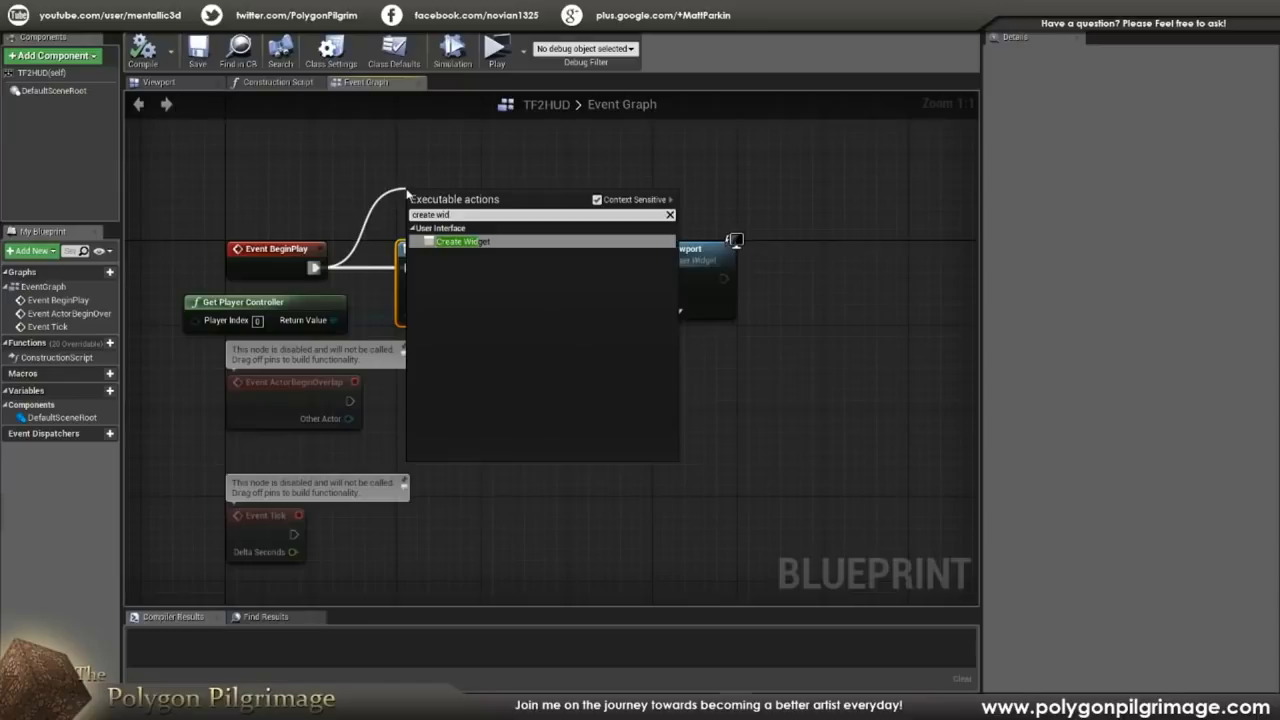
{"action": "left_click", "coordinate": [455, 242]}
{"action": "left_click_drag", "start_coordinate": [478, 192], "coordinate": [445, 143]}
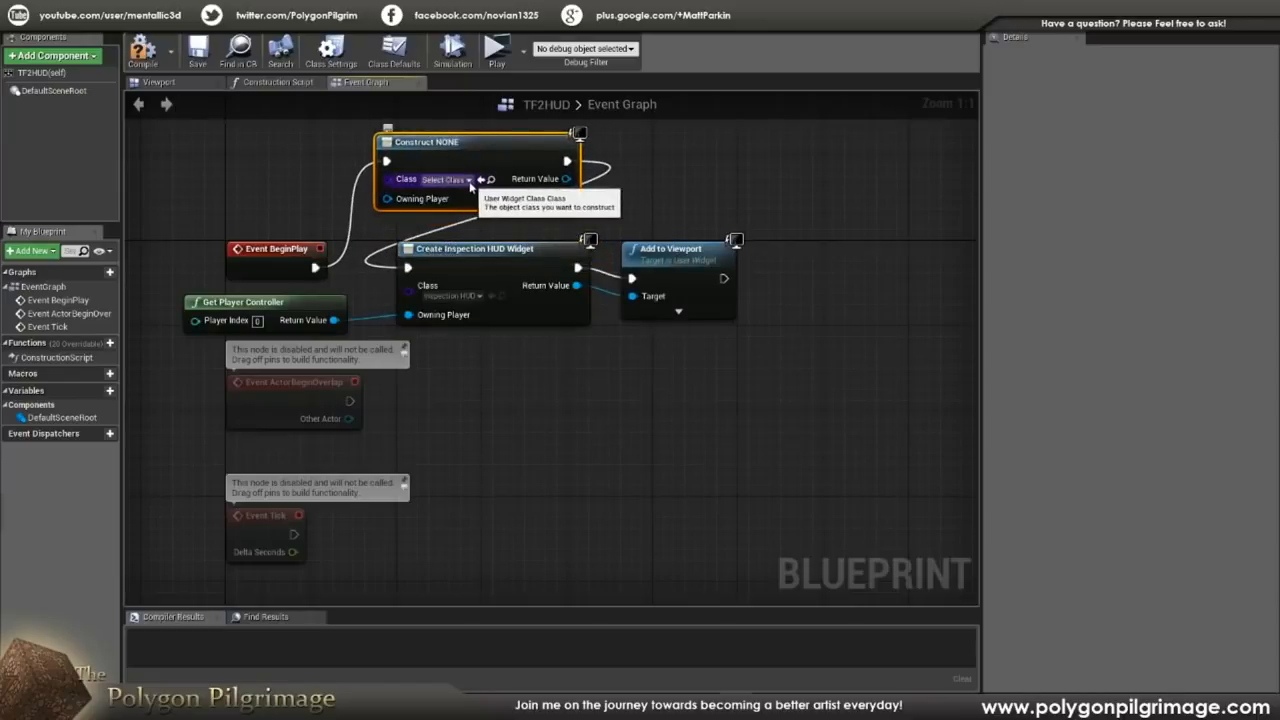
{"action": "left_click", "coordinate": [468, 180]}
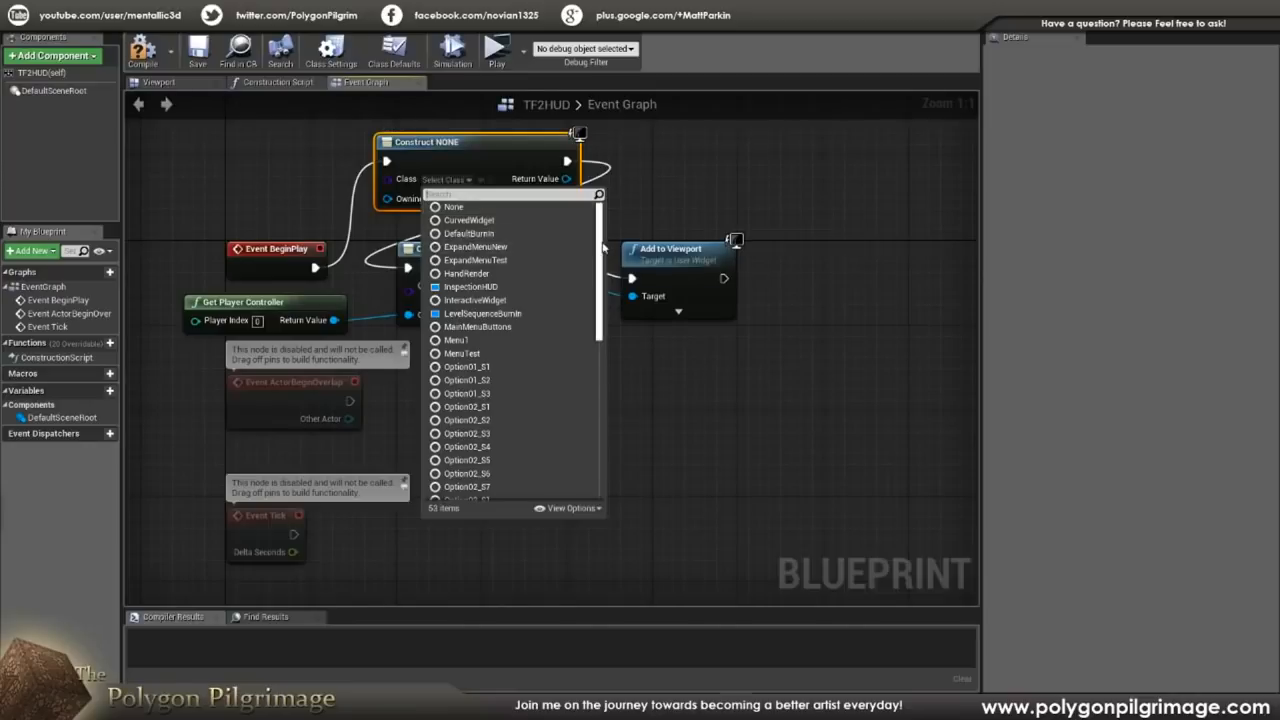
{"action": "left_click", "coordinate": [468, 287]}
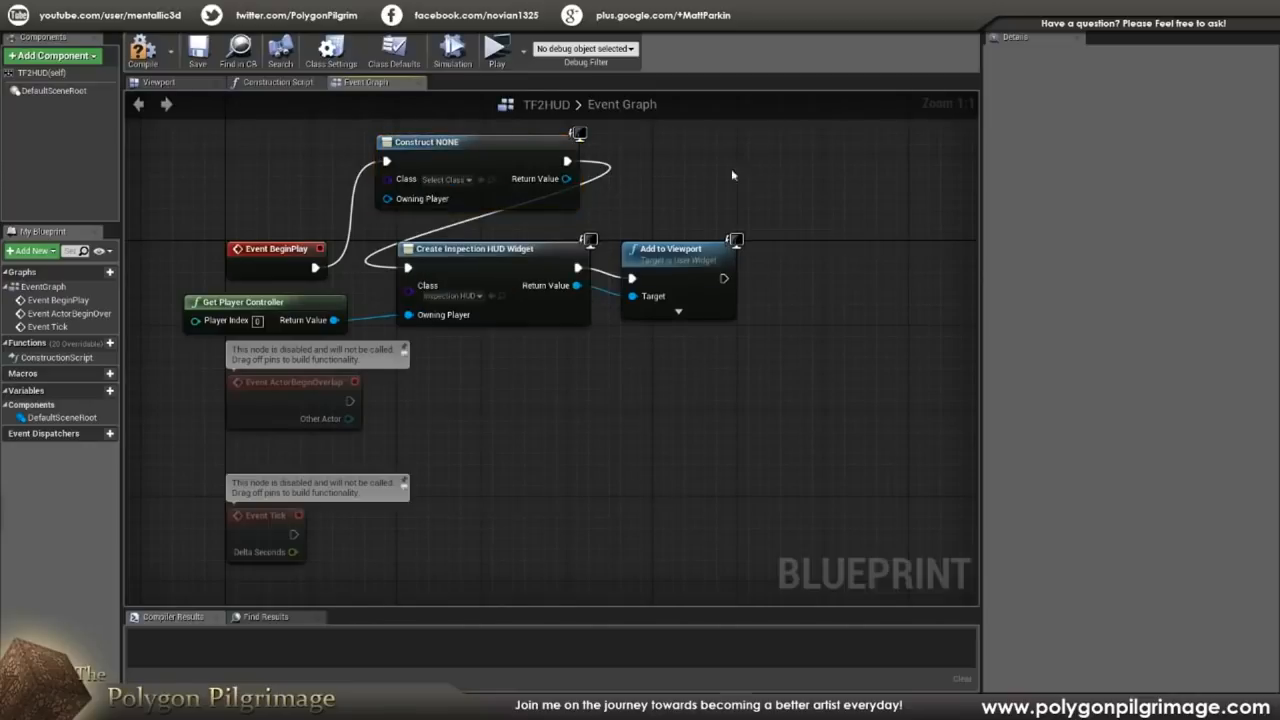
- Delete the extra Construct node, reconnect Event BeginPlay to Create Inspection HUD Widget and save the blueprint
{"action": "left_click", "coordinate": [543, 142]}
{"action": "key", "text": "Delete"}
{"action": "left_click_drag", "start_coordinate": [315, 268], "coordinate": [407, 268]}
{"action": "left_click", "coordinate": [198, 50]}
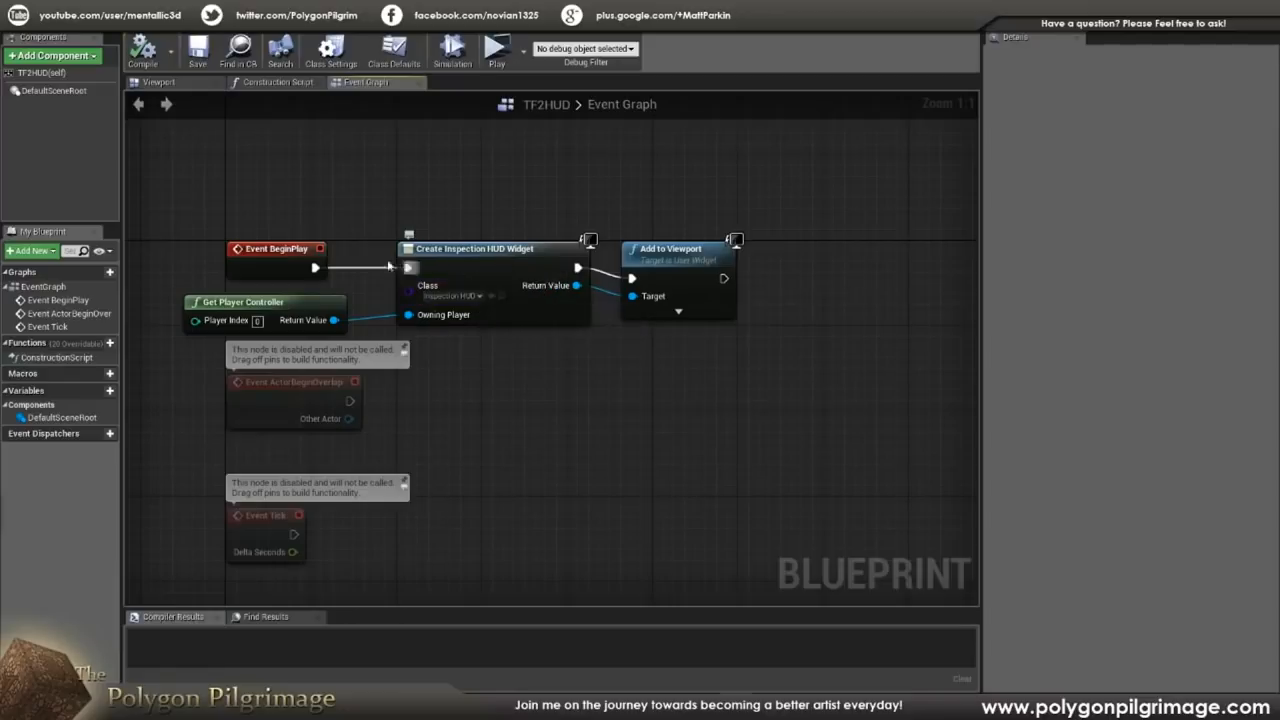
- Examine the Create Inspection HUD Widget and Add to Viewport nodes, and play the level from the level editor
{"action": "left_click", "coordinate": [505, 256]}
{"action": "left_click", "coordinate": [668, 252]}
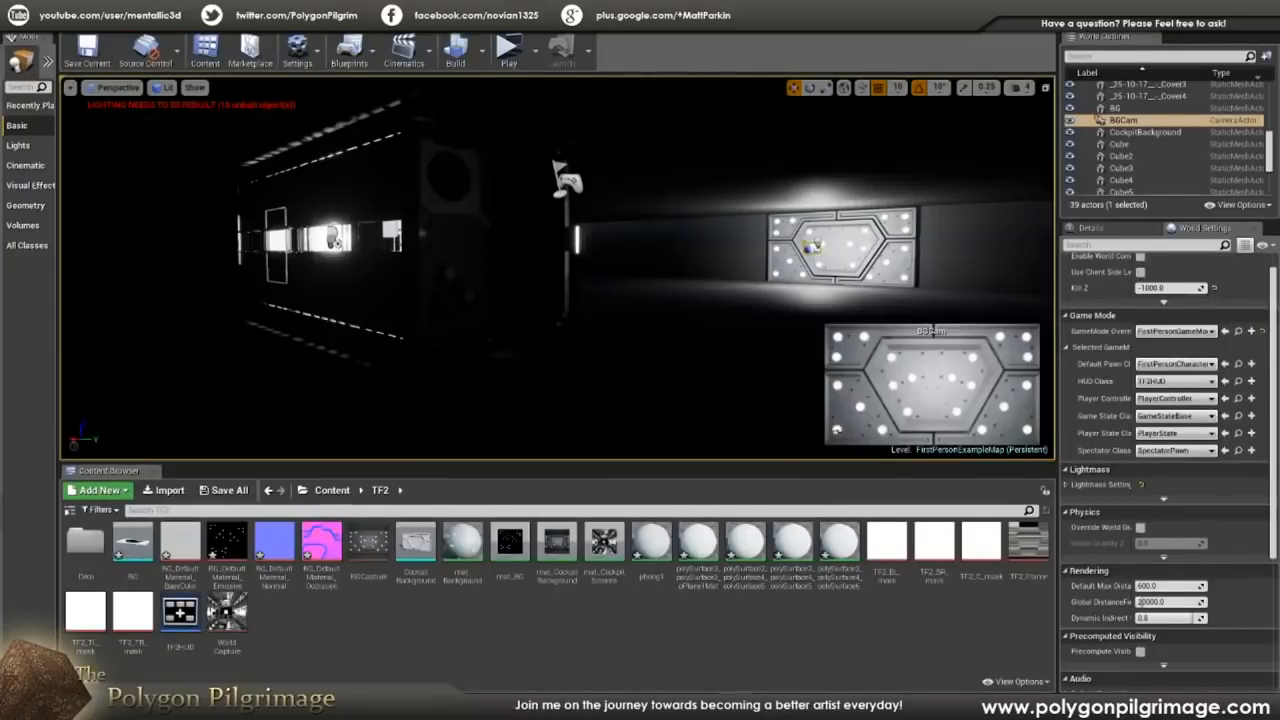
{"action": "left_click", "coordinate": [509, 50]}
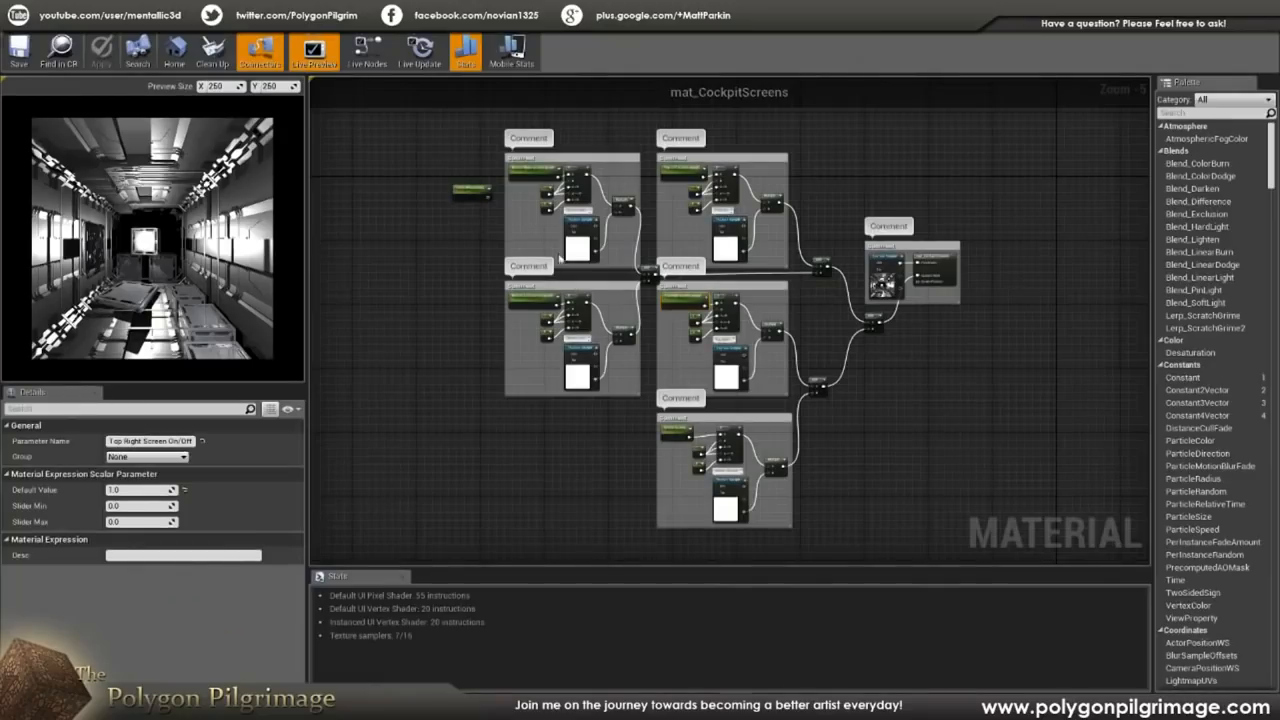
- Set the default value of the Bottom Left Screen On/Off parameter in mat_CockpitScreens to 0
{"action": "scroll", "coordinate": [704, 325], "scroll_direction": "up", "scroll_amount": 2}
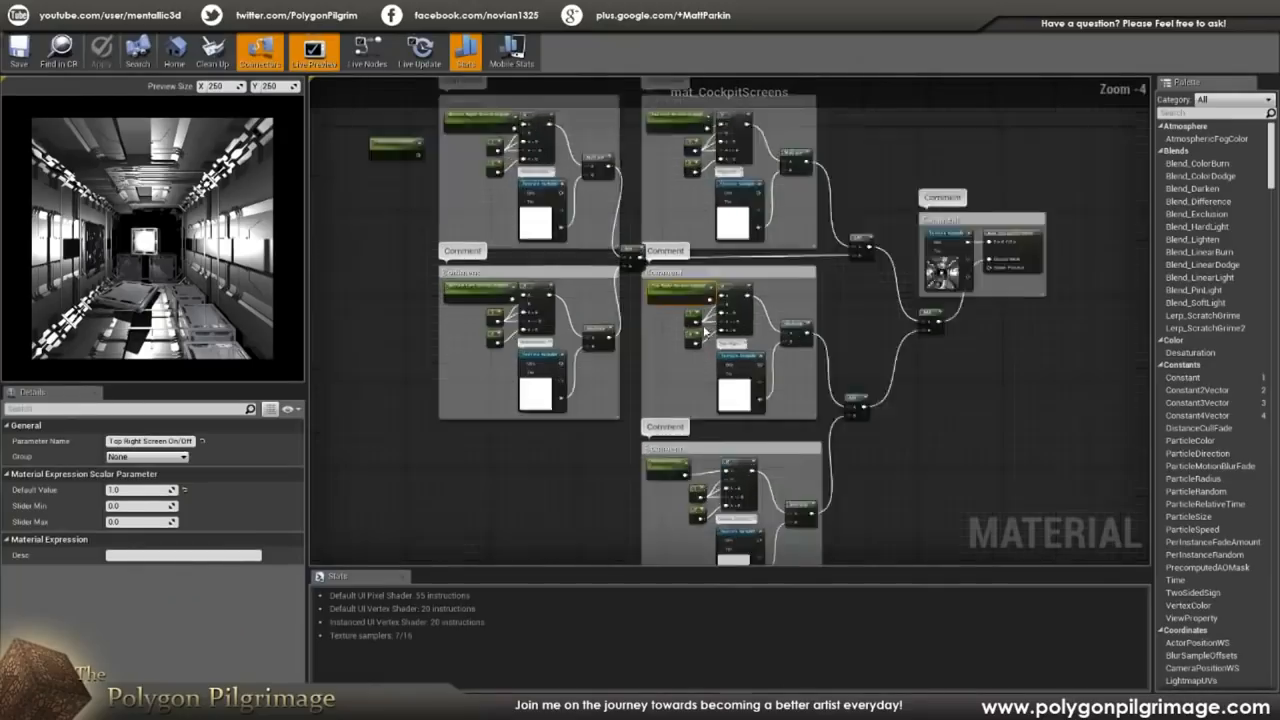
{"action": "left_click", "coordinate": [387, 281]}
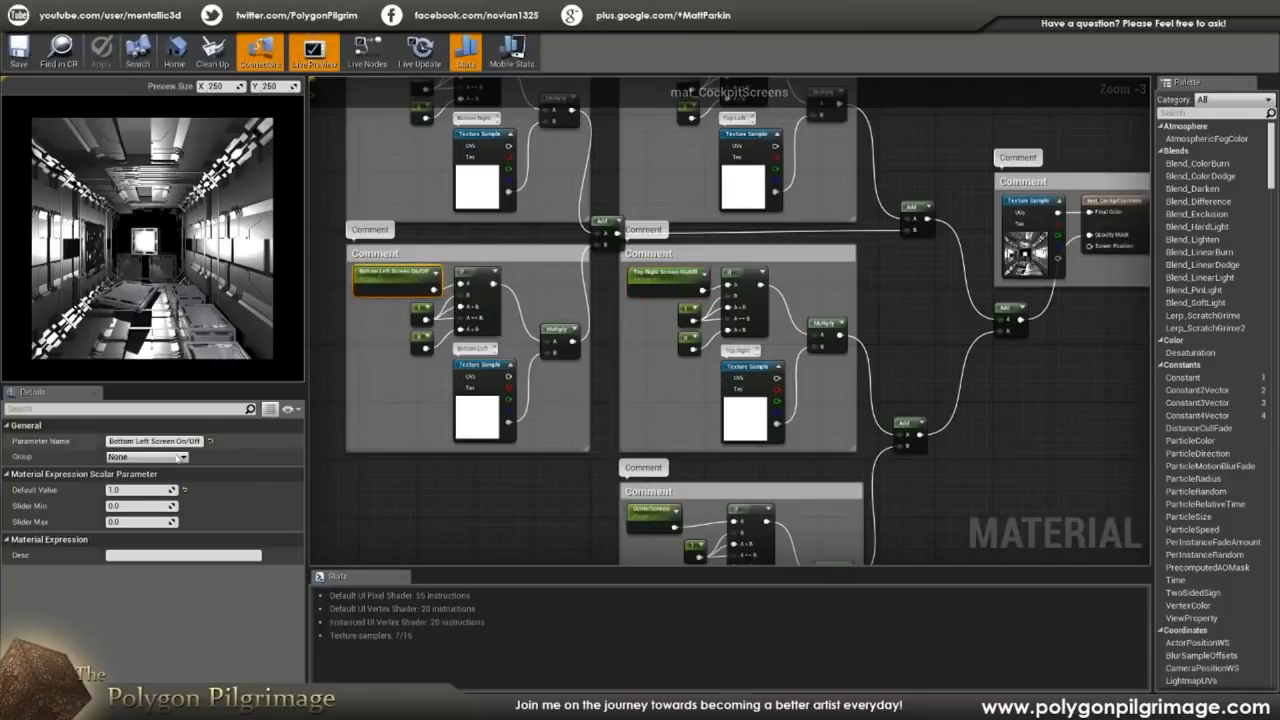
{"action": "left_click", "coordinate": [131, 490]}
{"action": "type", "text": "0"}
{"action": "key", "text": "Return"}
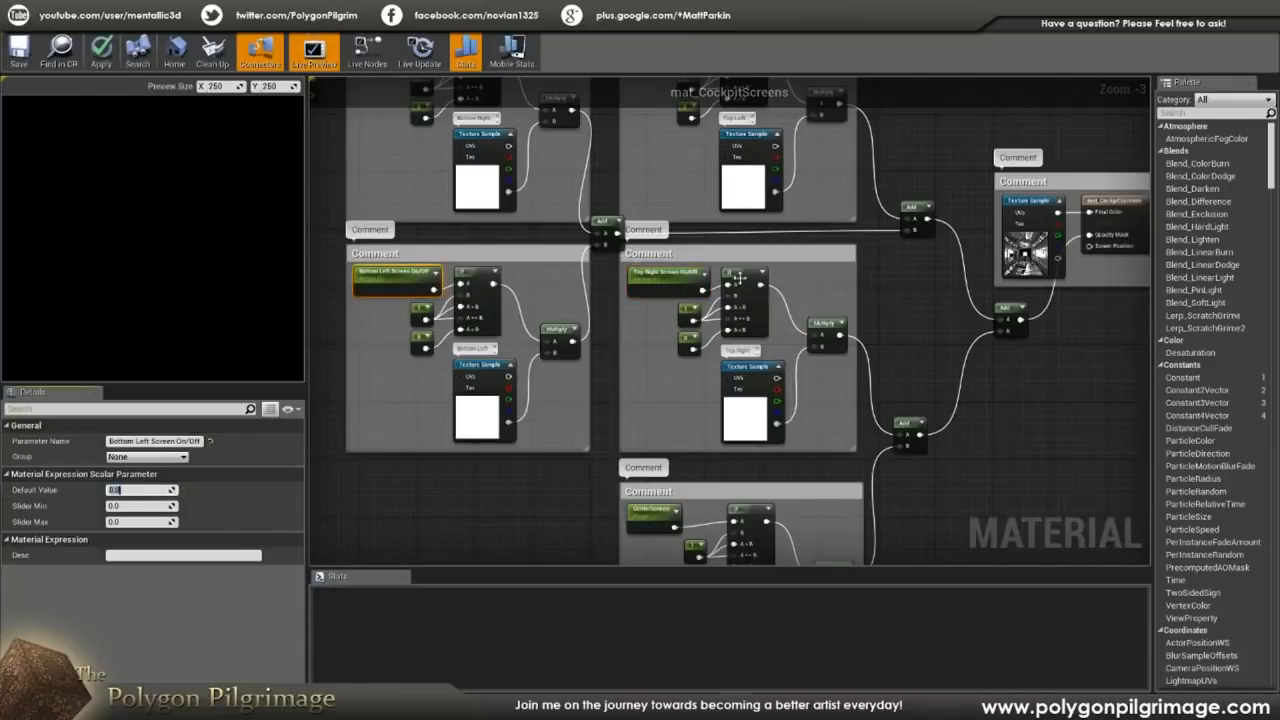
- Set the default value of the Top Right Screen On/Off parameter to 0 and save the material
{"action": "left_click", "coordinate": [668, 273]}
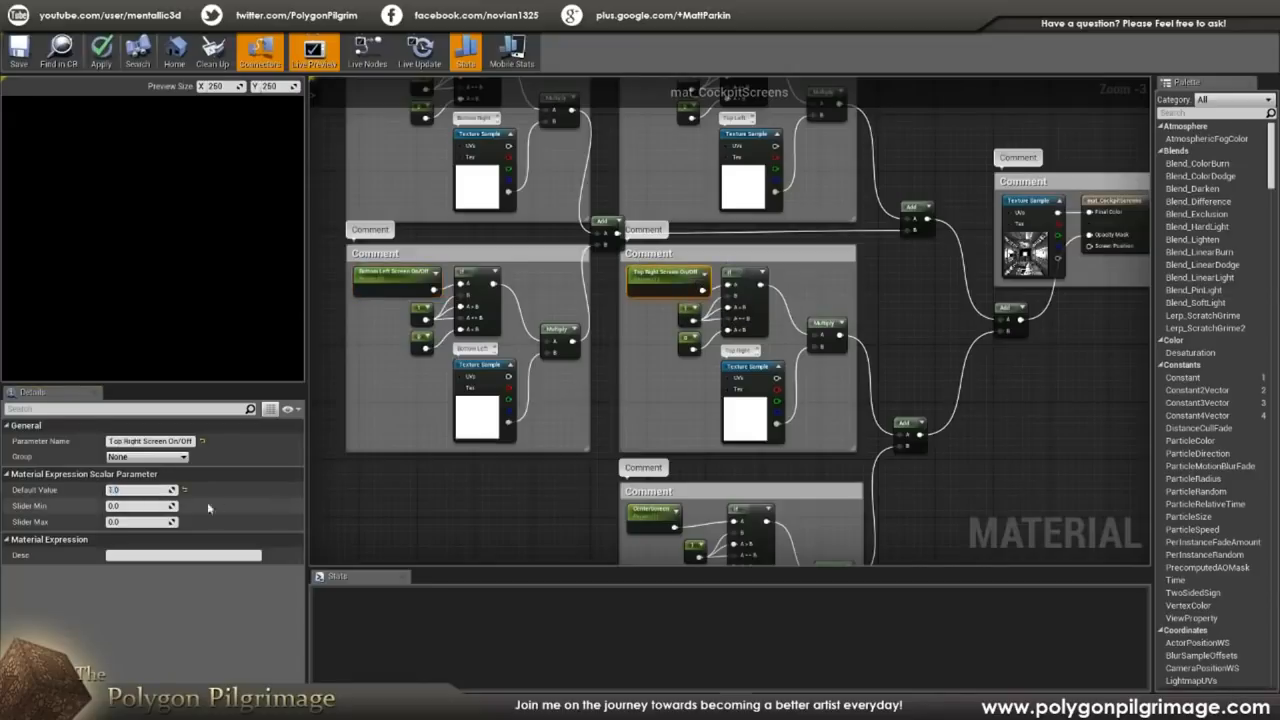
{"action": "left_click", "coordinate": [137, 490]}
{"action": "type", "text": "0"}
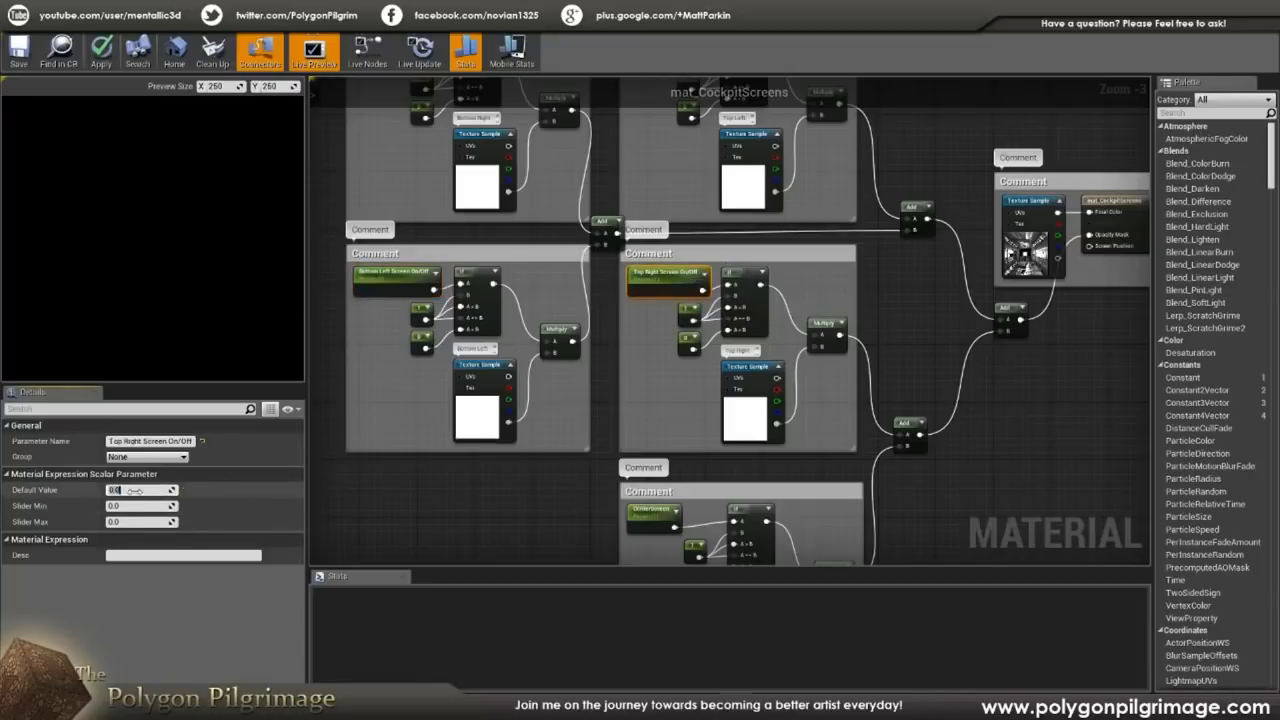
{"action": "left_click", "coordinate": [18, 50]}
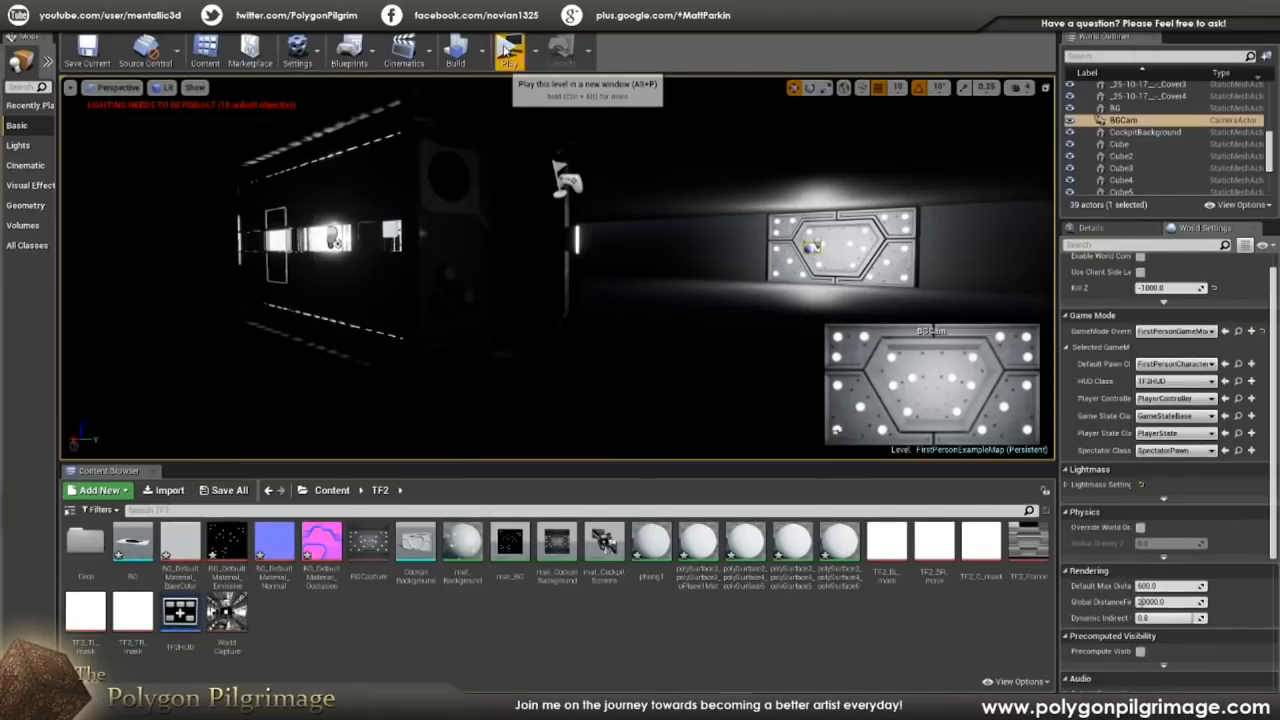
- Play the level and move around the room to check the cockpit view with the two screens switched off
{"action": "left_click", "coordinate": [507, 50]}
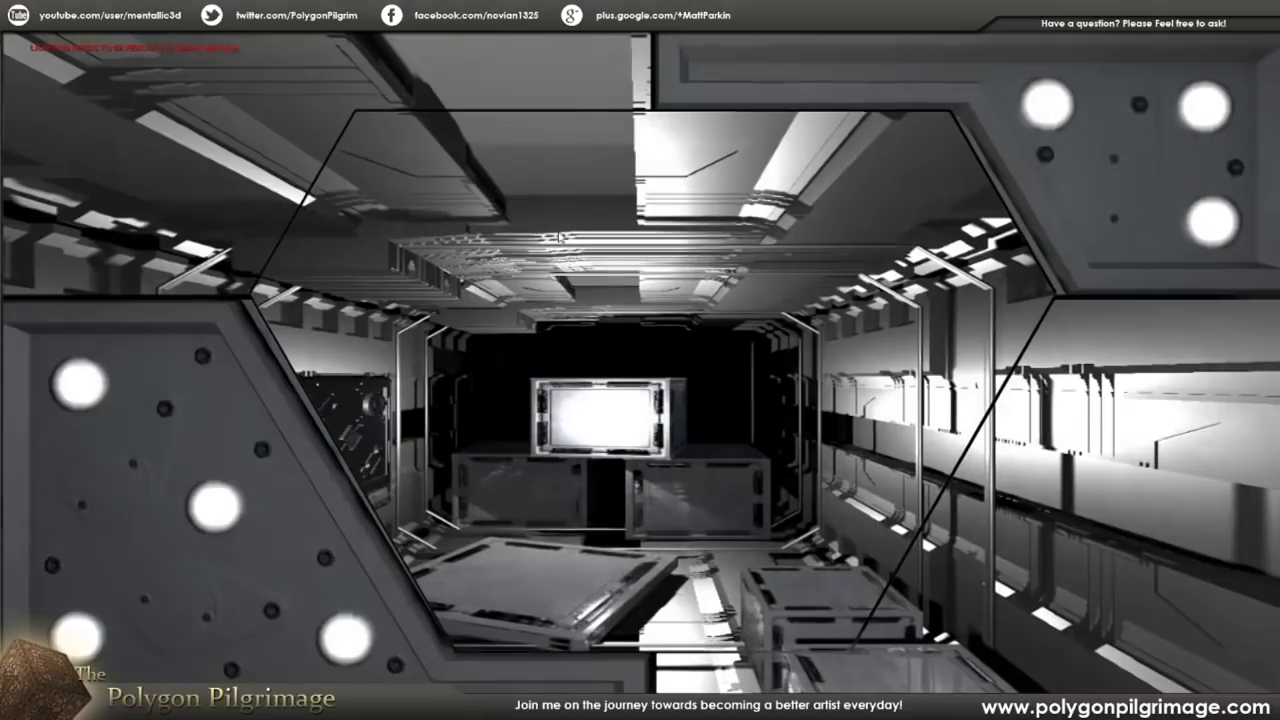
{"action": "left_click", "coordinate": [560, 238]}
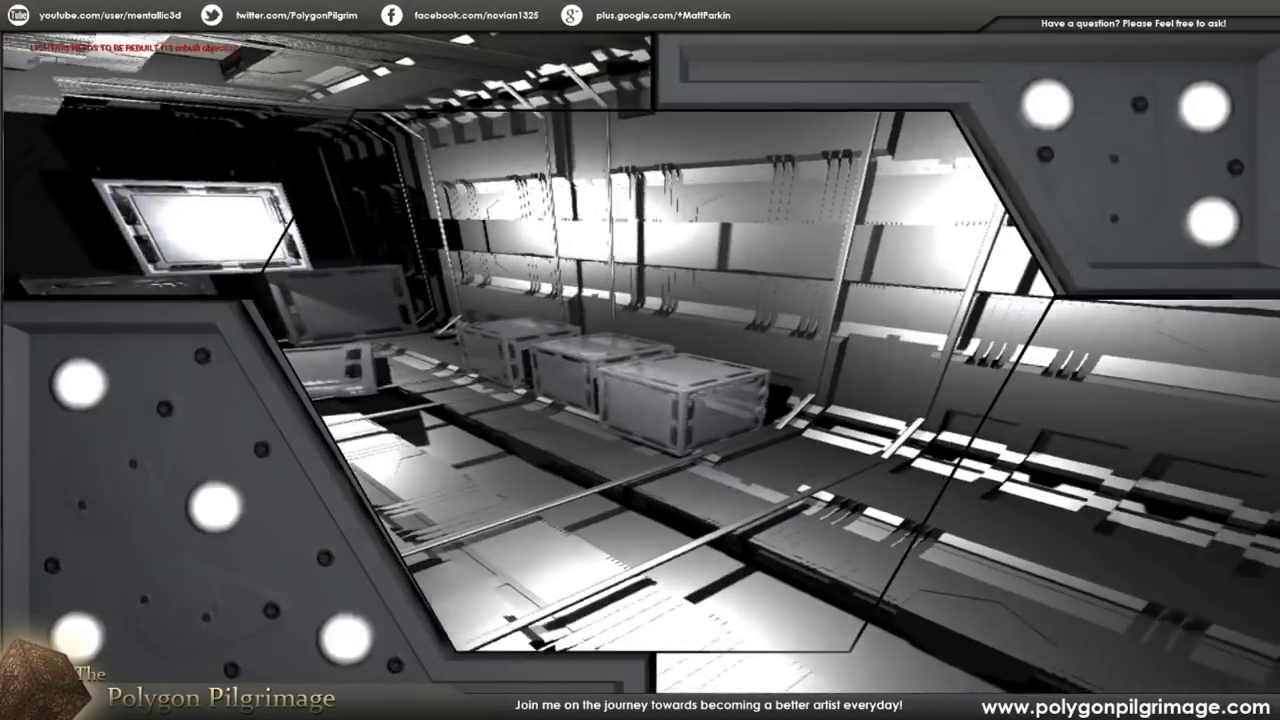
{"action": "key", "text": "w"}
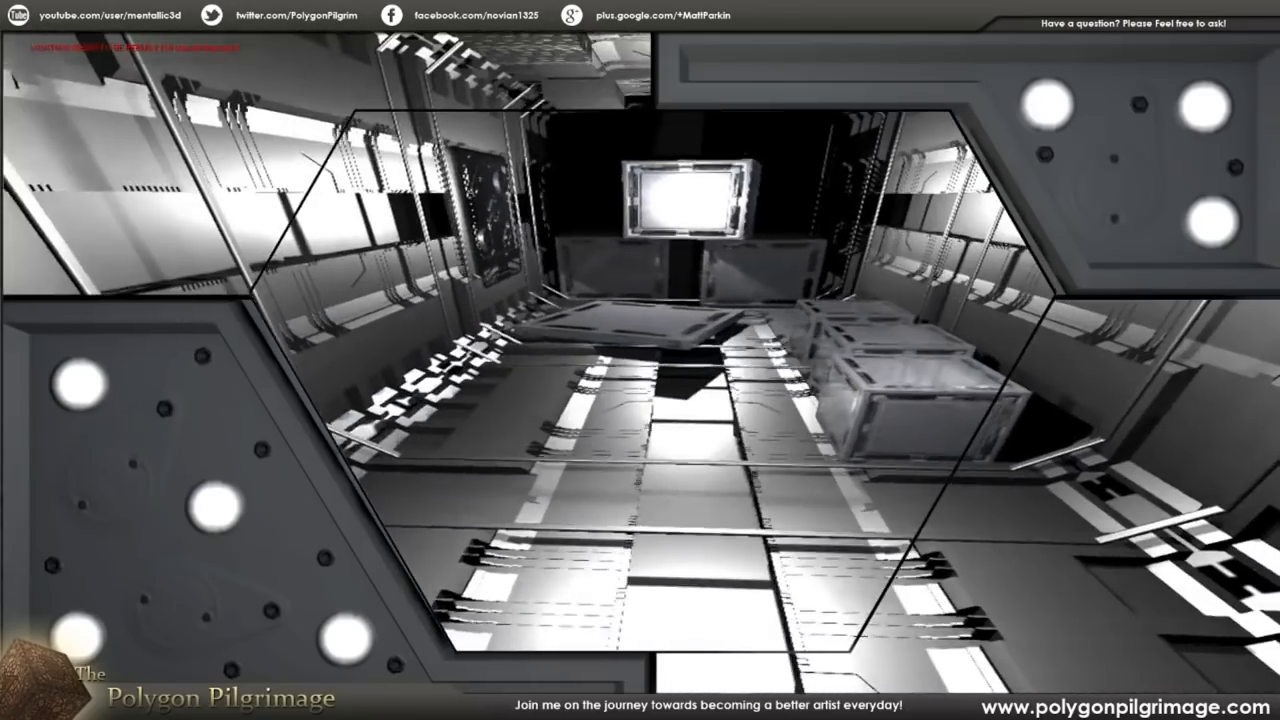
{"action": "key", "text": "w"}
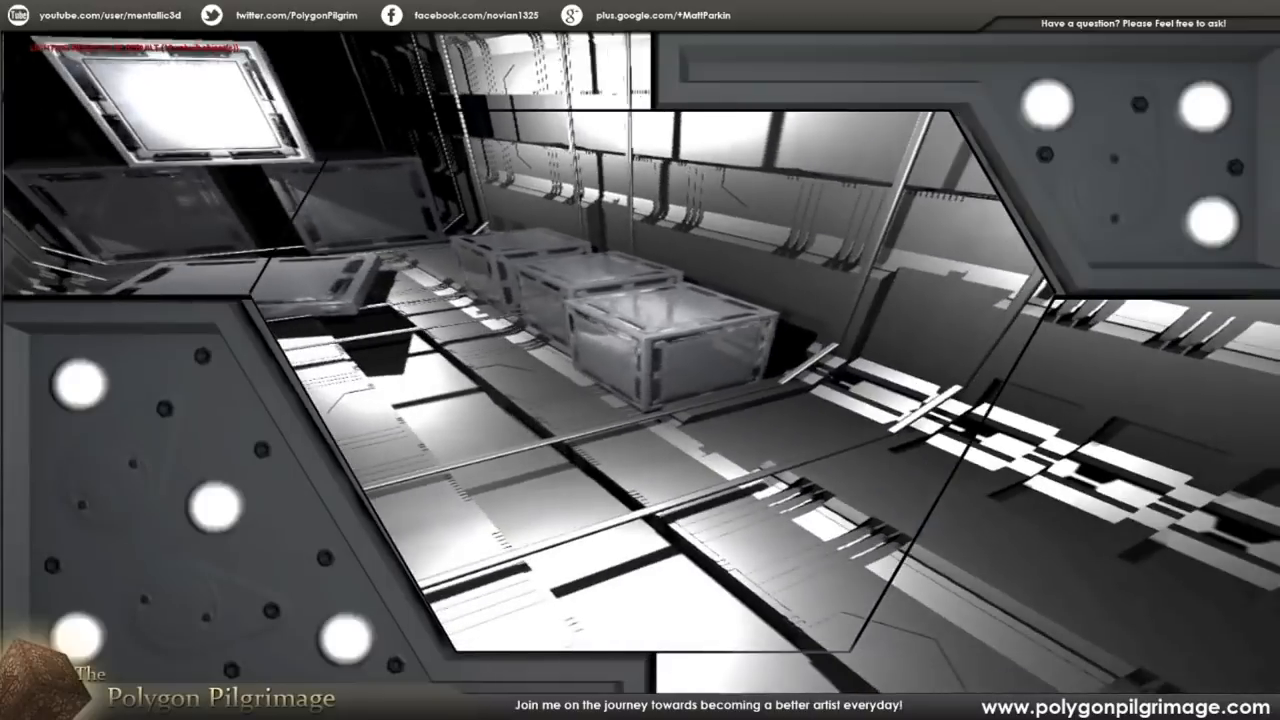
{"action": "key", "text": "s"}
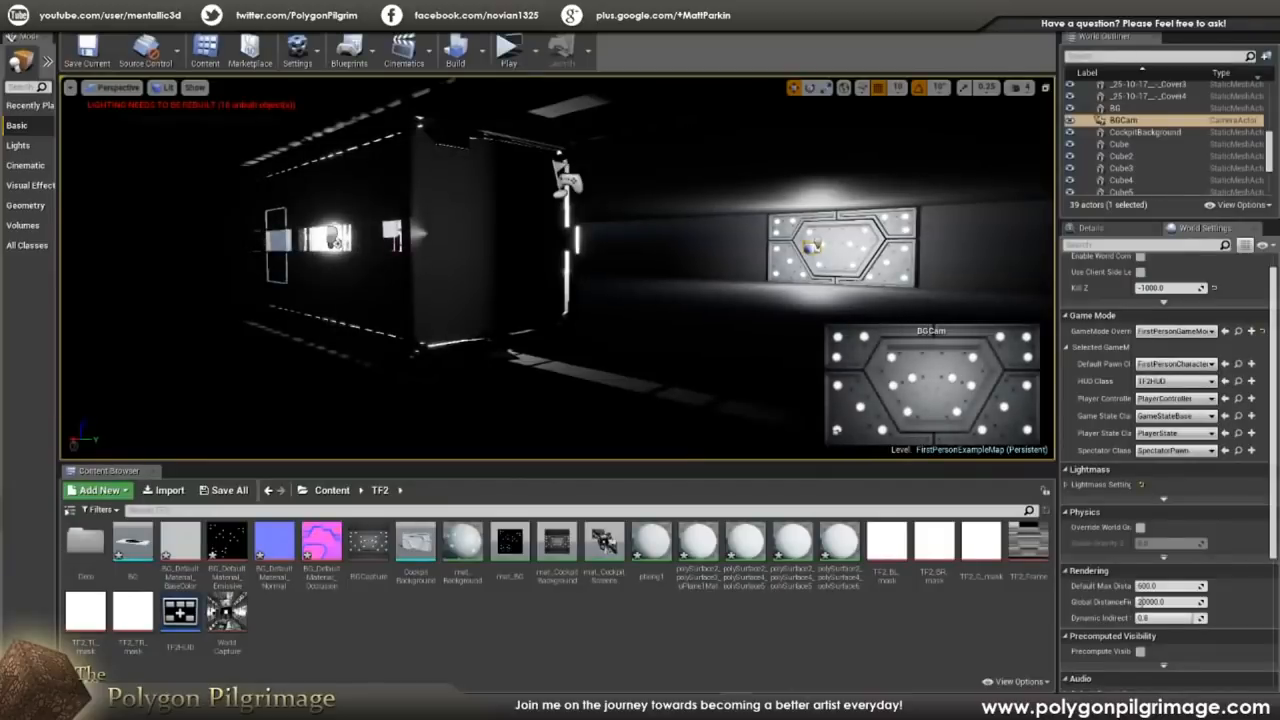
- Inspect the BG panel mesh together with the BGCam camera and light in front of it
{"action": "right_click_drag", "start_coordinate": [558, 268], "coordinate": [450, 264]}
{"action": "right_click_drag", "start_coordinate": [680, 273], "coordinate": [606, 285]}
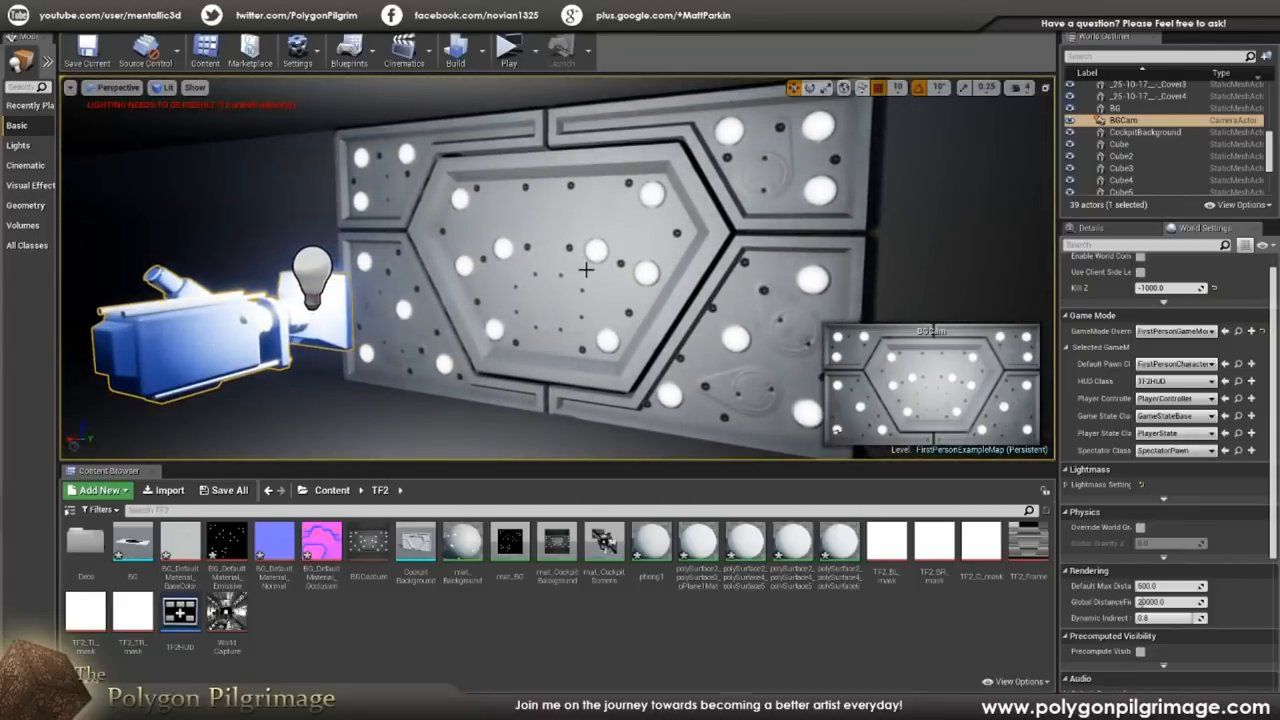
{"action": "left_click", "coordinate": [585, 269]}
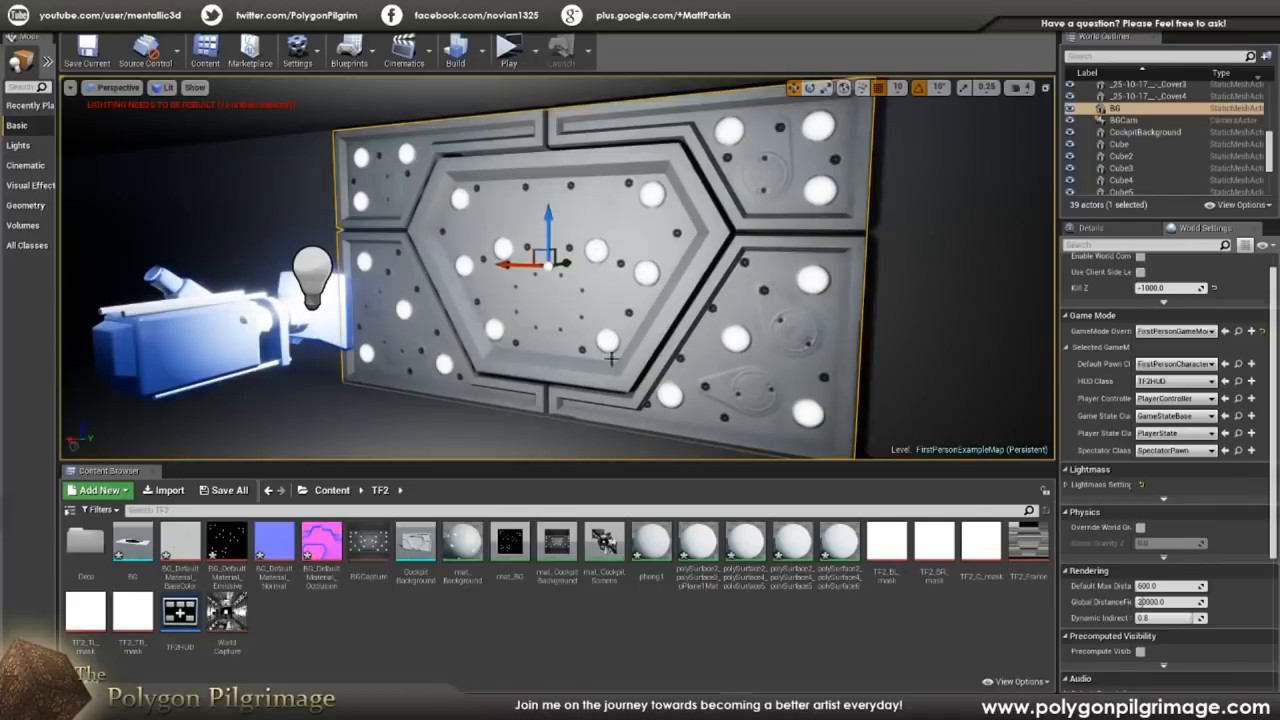
{"action": "right_click_drag", "start_coordinate": [614, 331], "coordinate": [345, 352]}
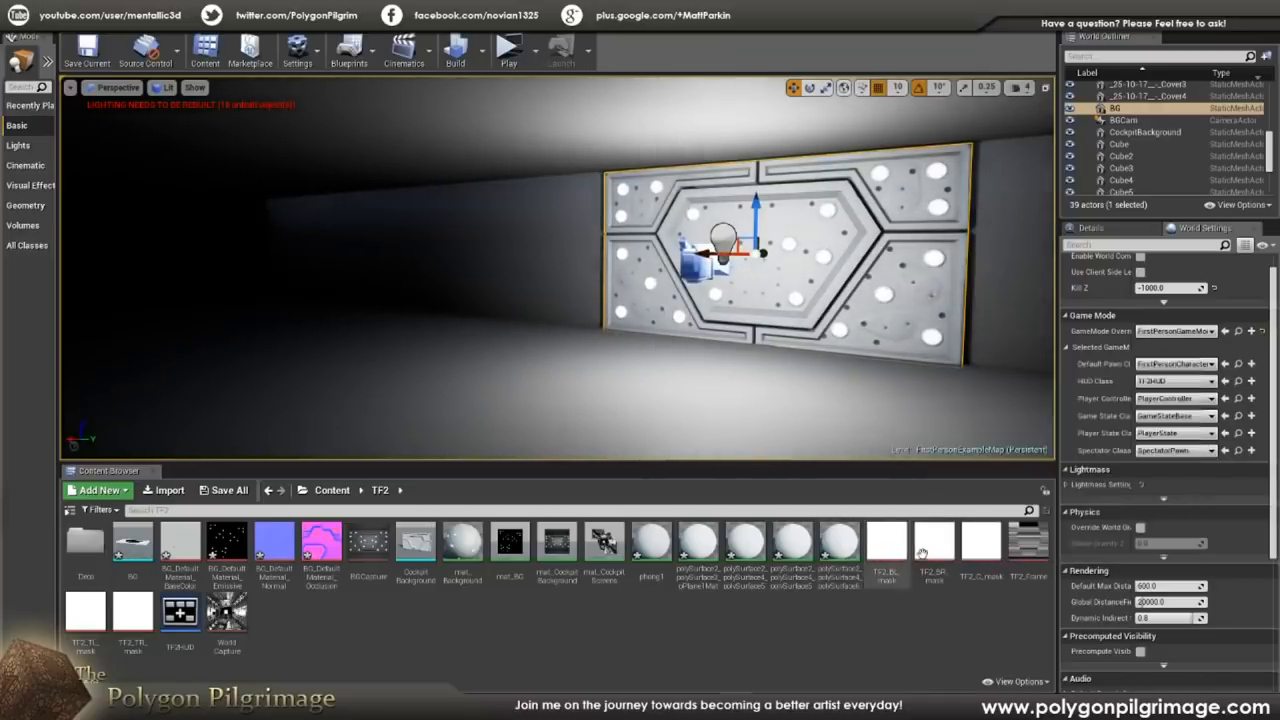
- Inspect the room geometry beside the background set, including the Havoc4 mesh, and its distance from the BG panel
{"action": "right_click_drag", "start_coordinate": [508, 312], "coordinate": [446, 270]}
{"action": "left_click", "coordinate": [710, 270]}
{"action": "right_click_drag", "start_coordinate": [710, 270], "coordinate": [1040, 298]}
{"action": "right_click_drag", "start_coordinate": [538, 288], "coordinate": [910, 300]}
{"action": "right_click_drag", "start_coordinate": [558, 270], "coordinate": [890, 250]}
{"action": "key", "text": "w"}
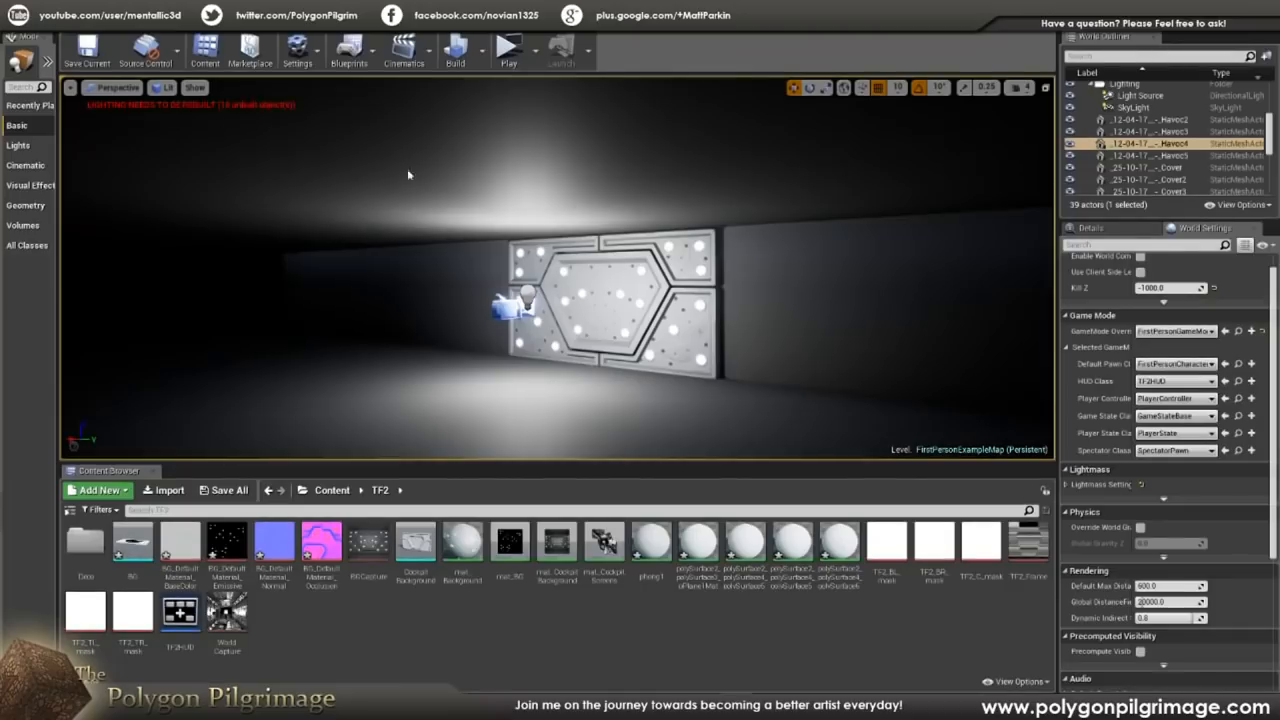
{"action": "right_click_drag", "start_coordinate": [785, 354], "coordinate": [524, 347]}
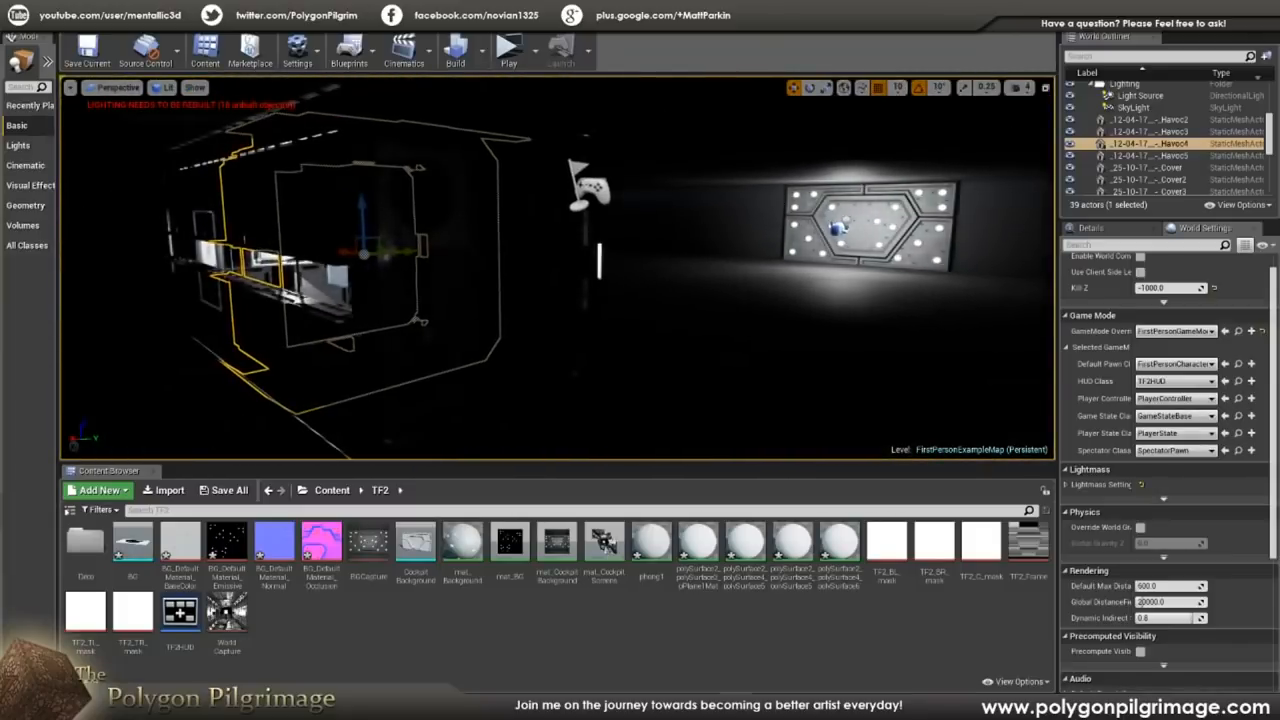